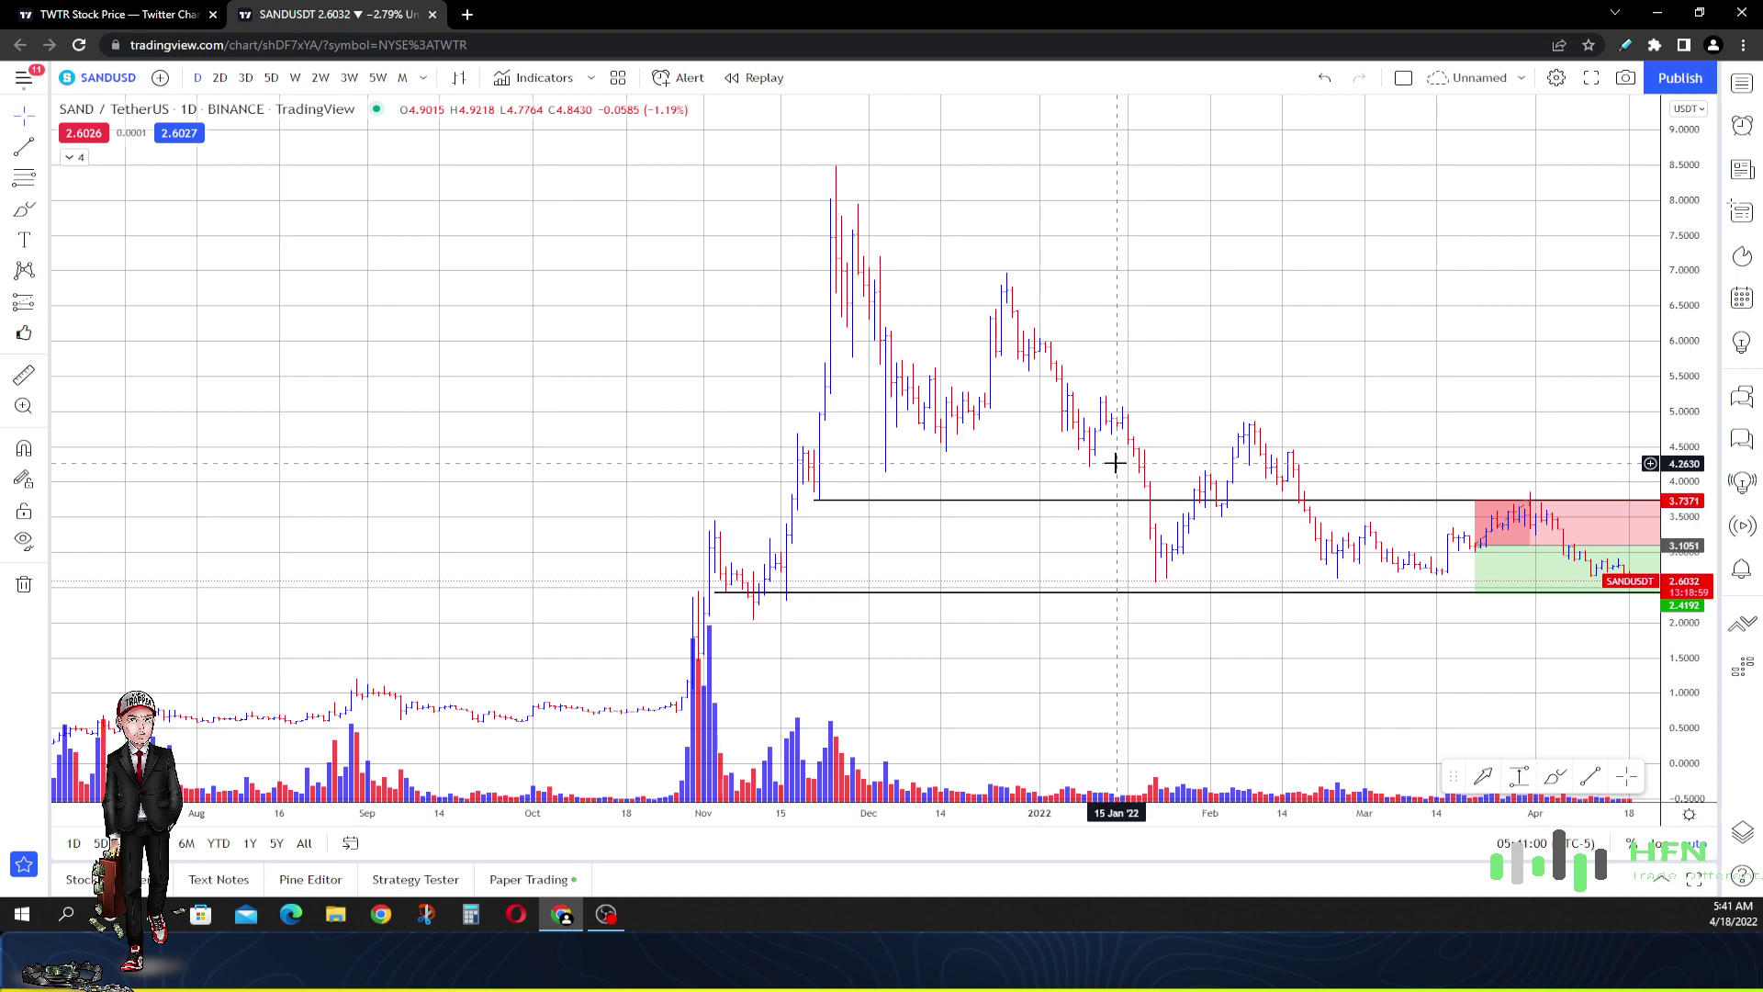
# Step: Draw a downward red arrow beside the 6 April bar inside the short position on the daily chart, and remove it
pyautogui.hscroll(5, 1134, 395)
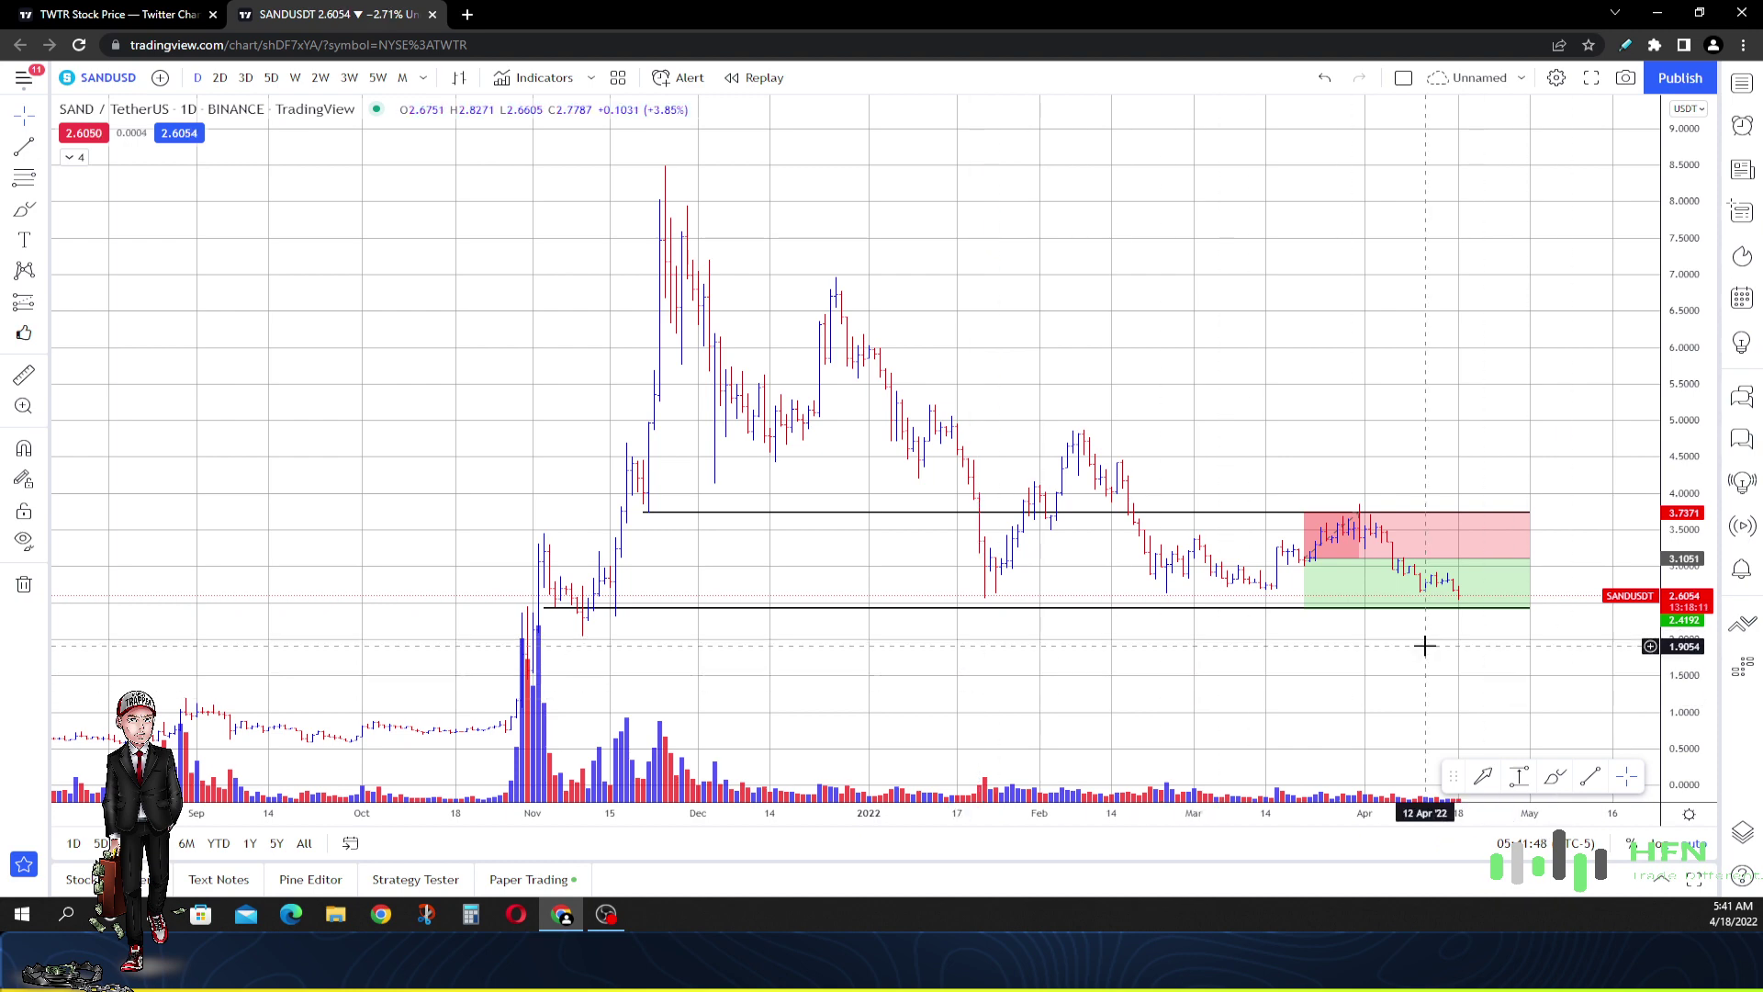
pyautogui.scroll(2, 1433, 643)
pyautogui.click(606, 914)
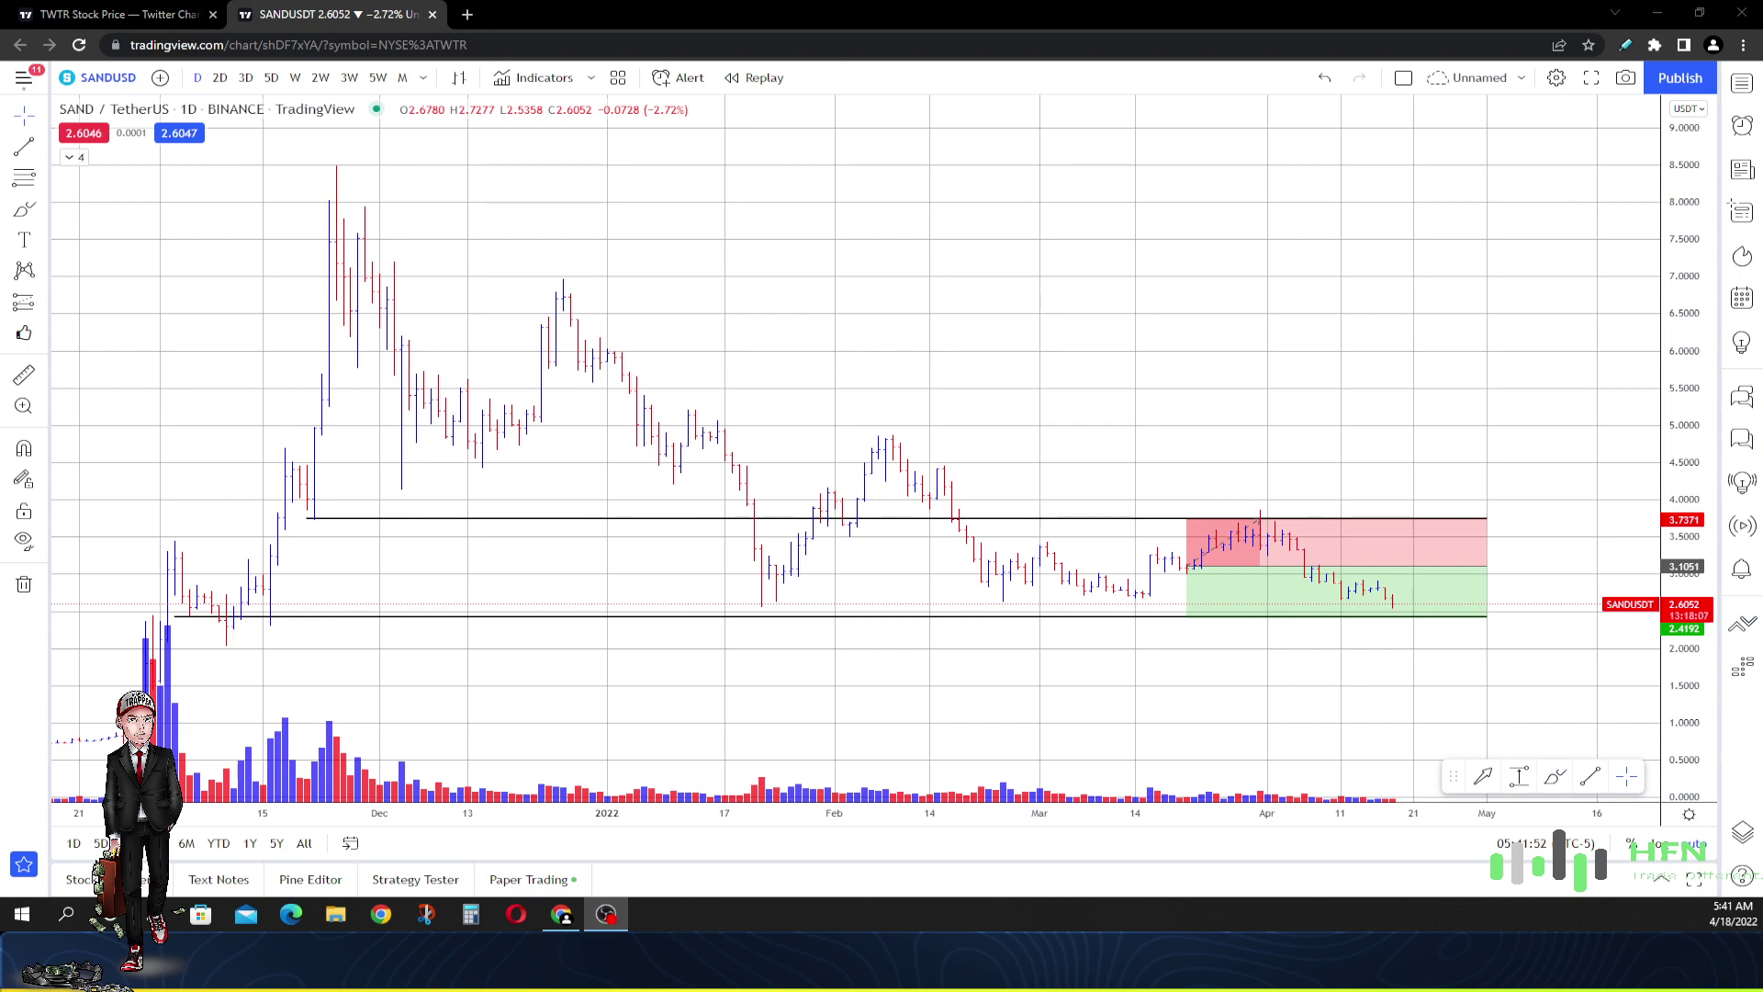
pyautogui.scroll(5, 1148, 595)
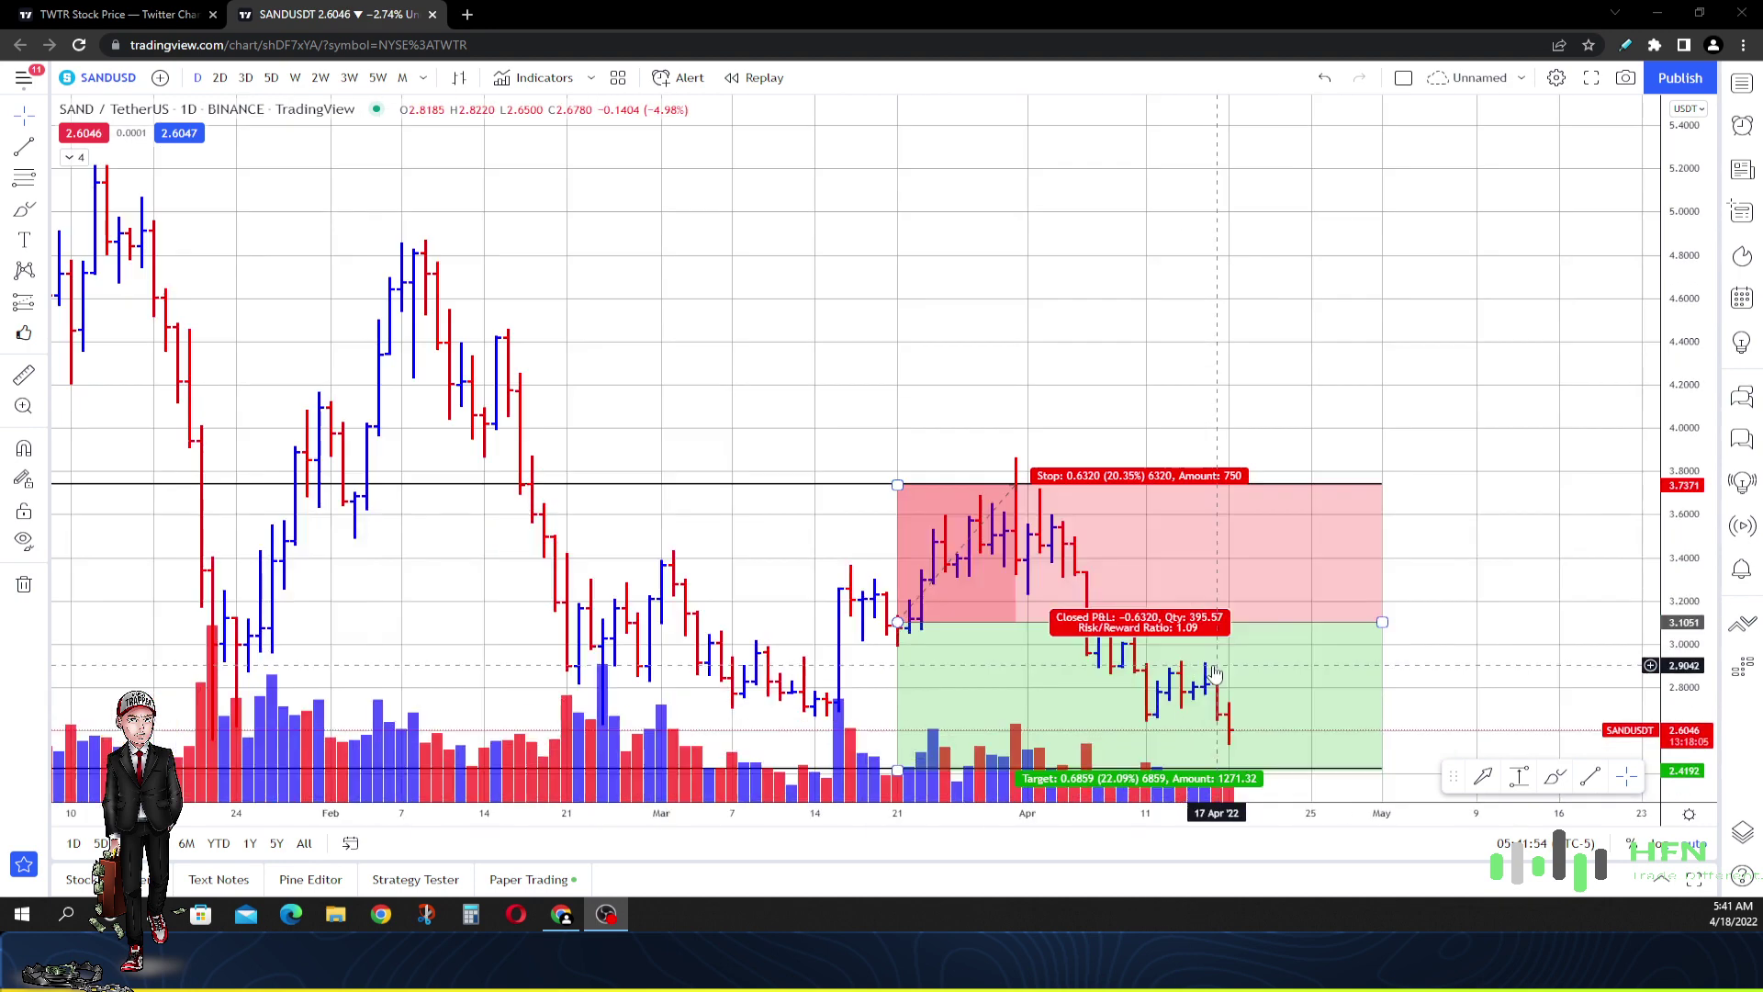
pyautogui.moveTo(1327, 351); pyautogui.dragTo(1385, 346)
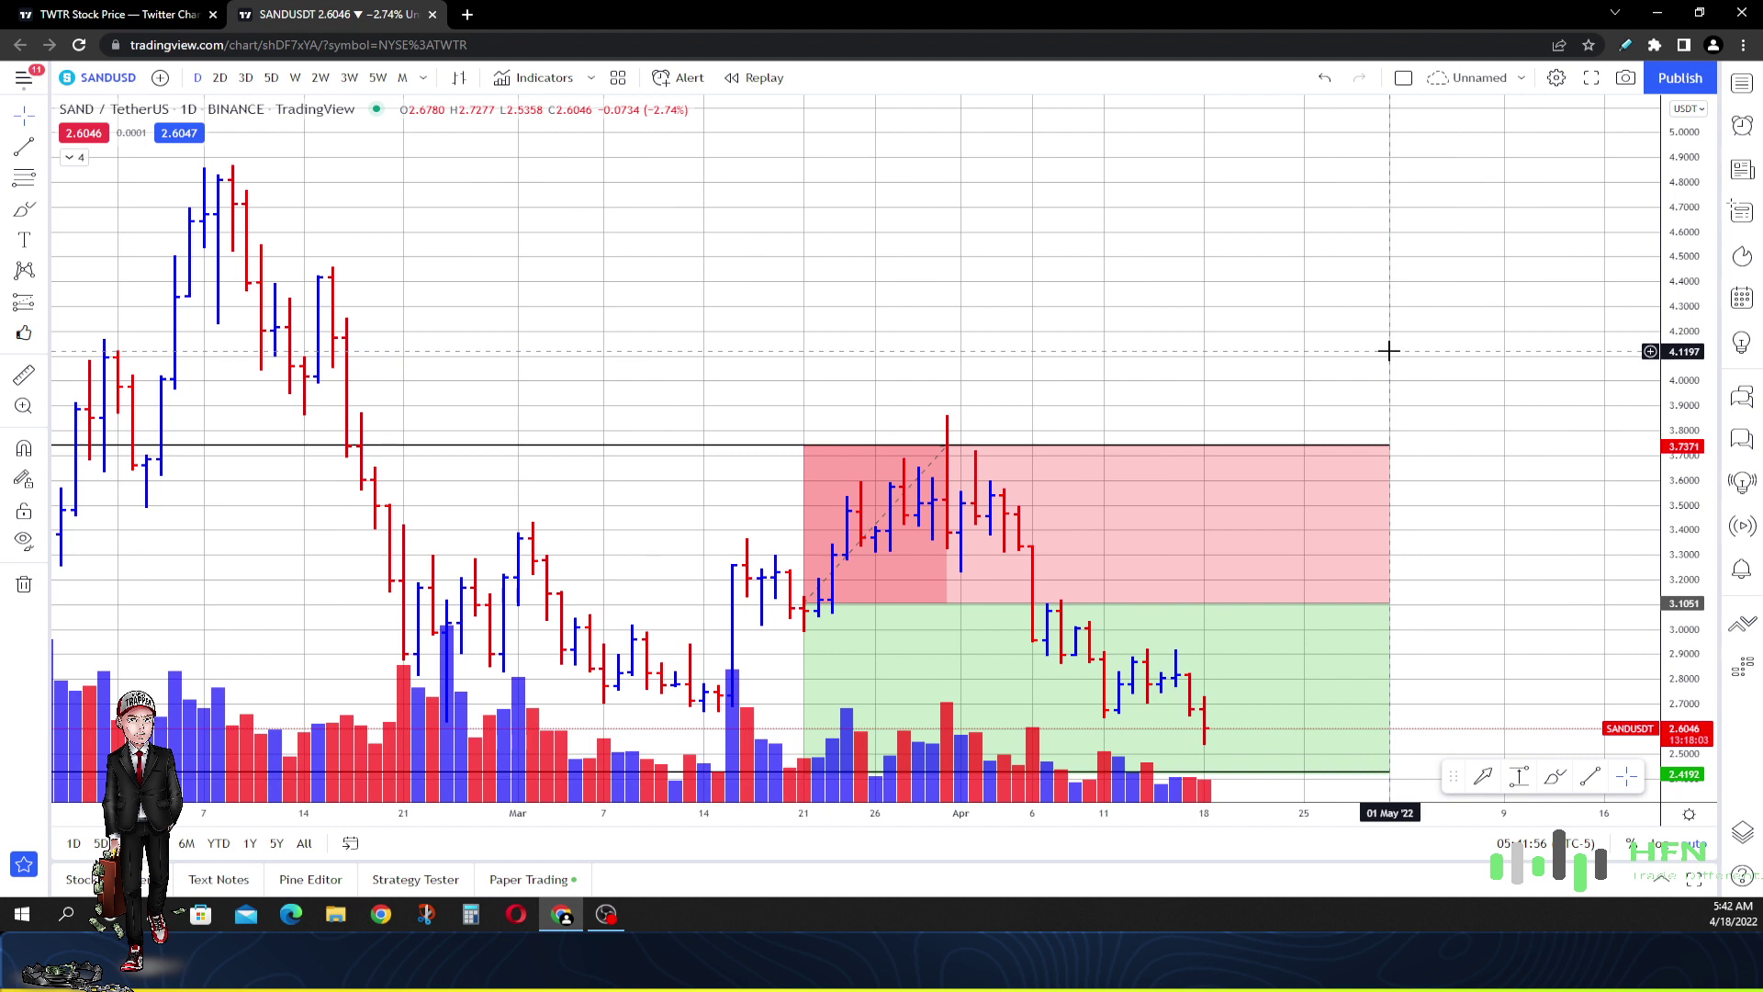
pyautogui.click(1221, 633)
pyautogui.click(1482, 776)
pyautogui.moveTo(1047, 516); pyautogui.dragTo(1048, 594)
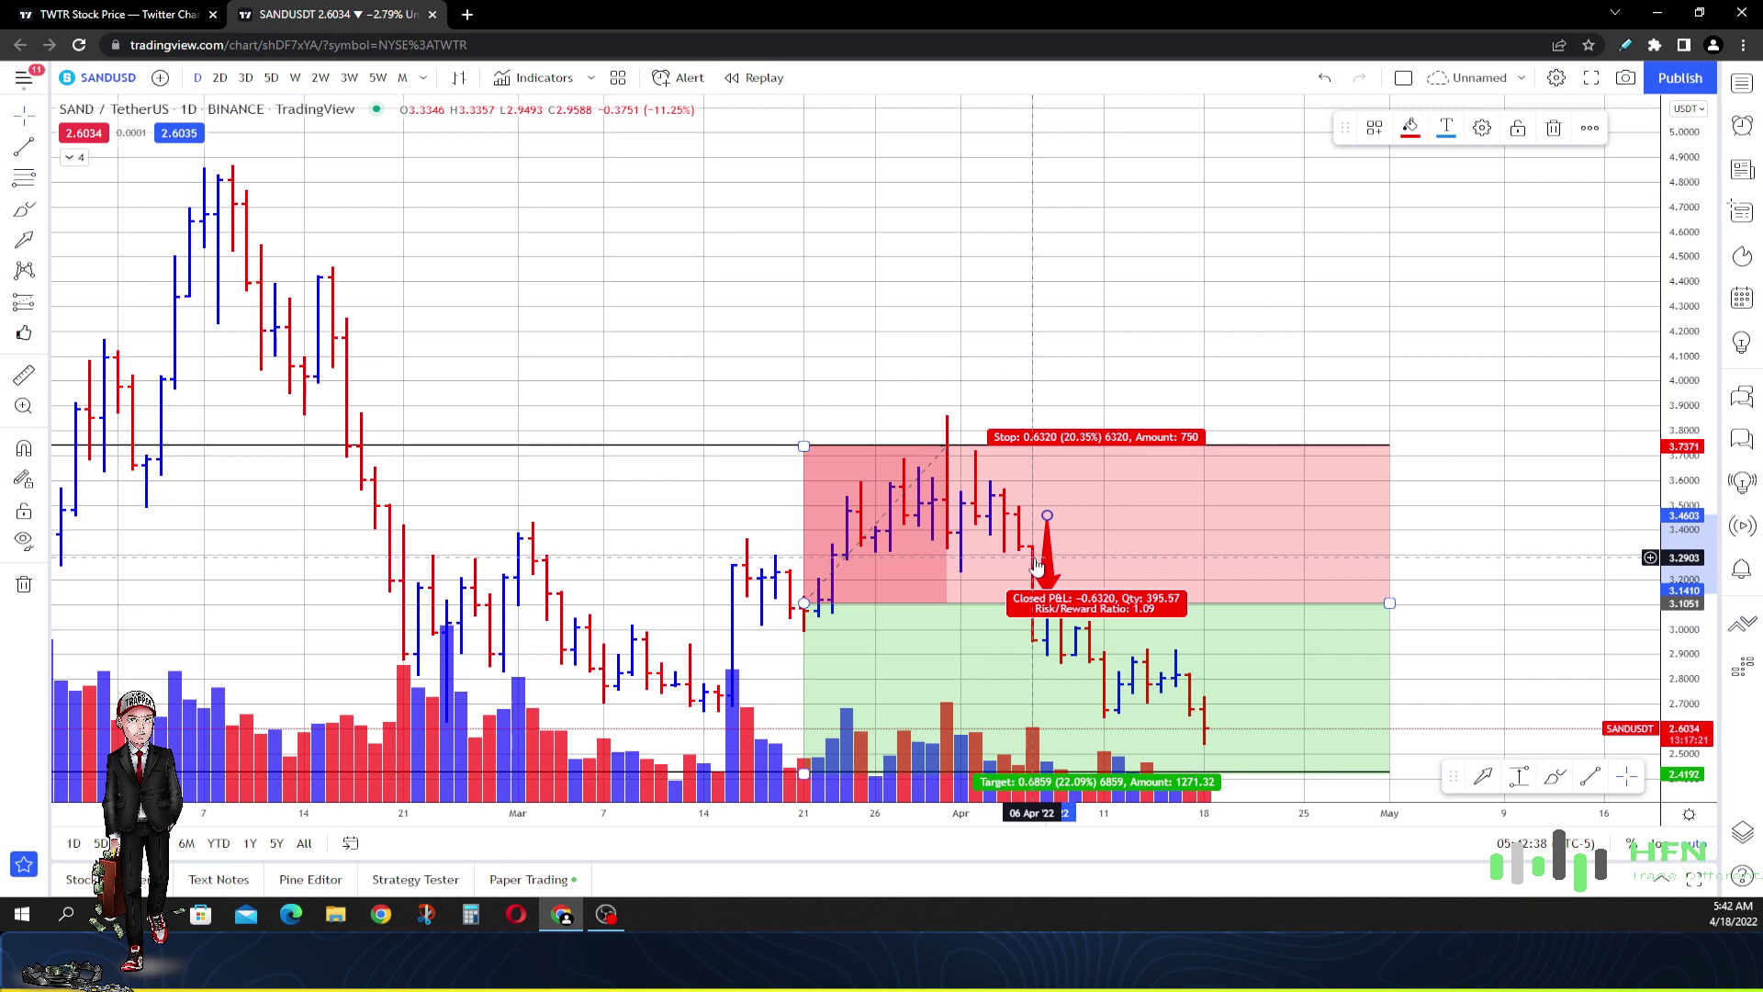
pyautogui.click(1405, 339)
# Step: Draw a red arrow pointing up at the lower horizontal line beneath the short position, and delete it
pyautogui.scroll(-6, 1402, 335)
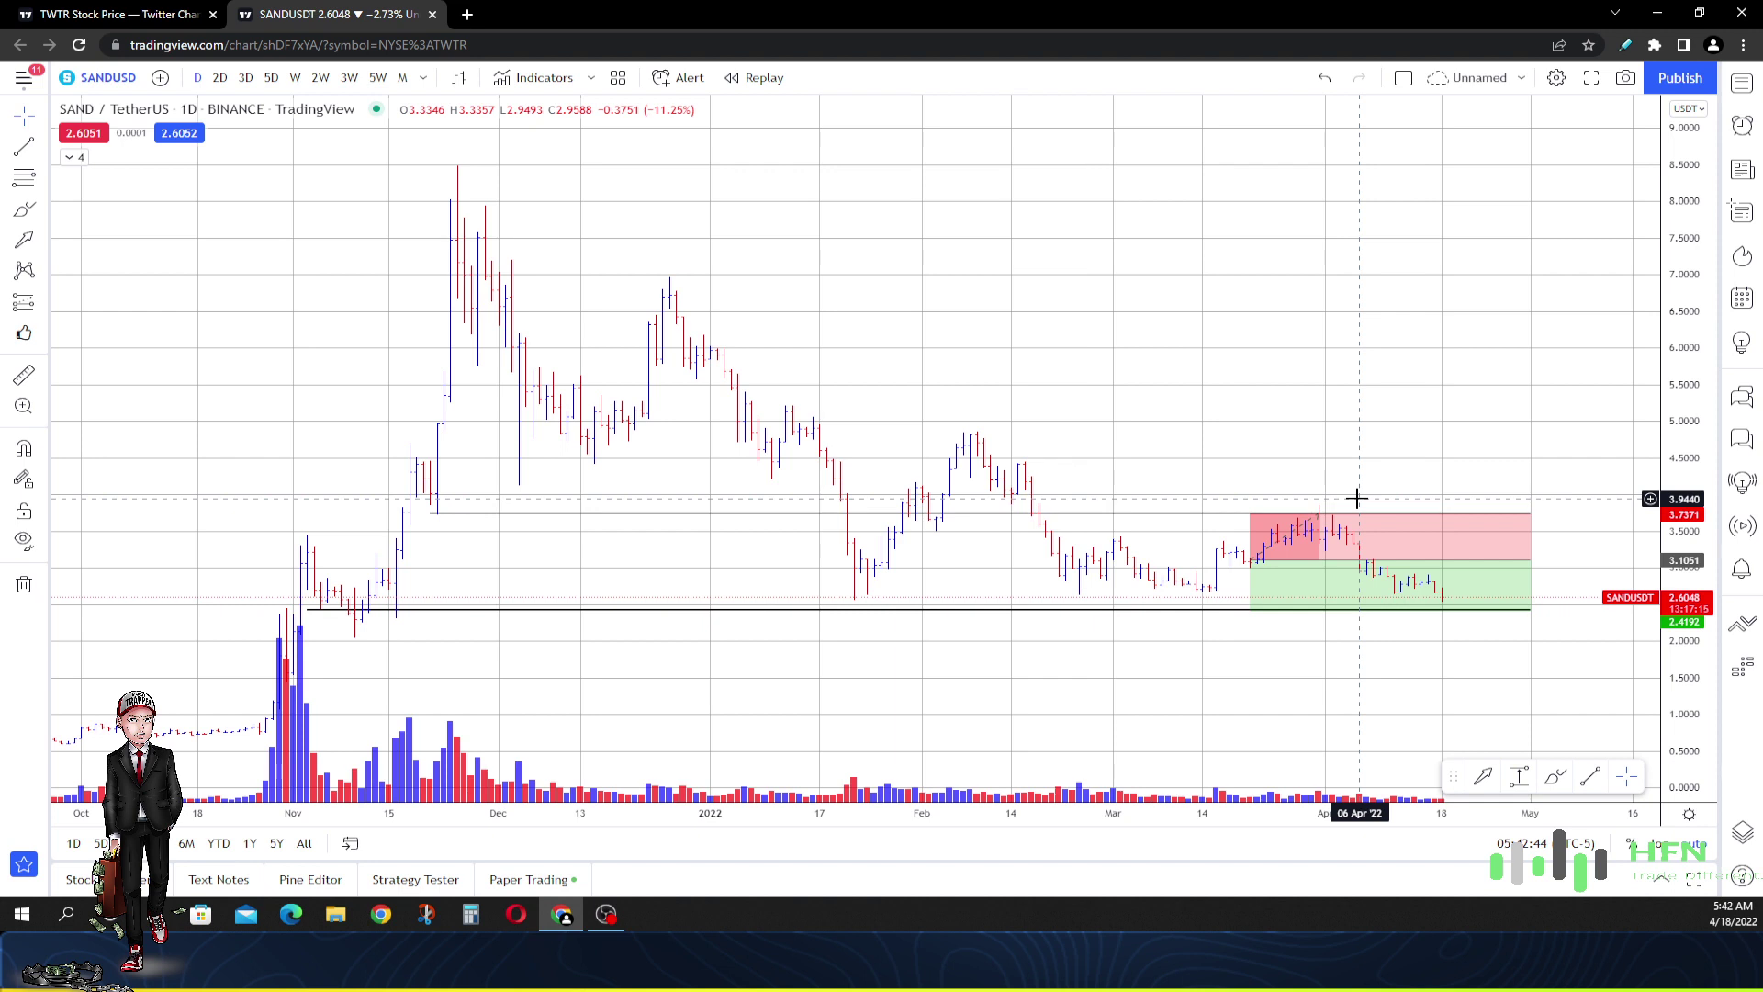
pyautogui.click(1483, 776)
pyautogui.moveTo(1284, 675); pyautogui.dragTo(1355, 630)
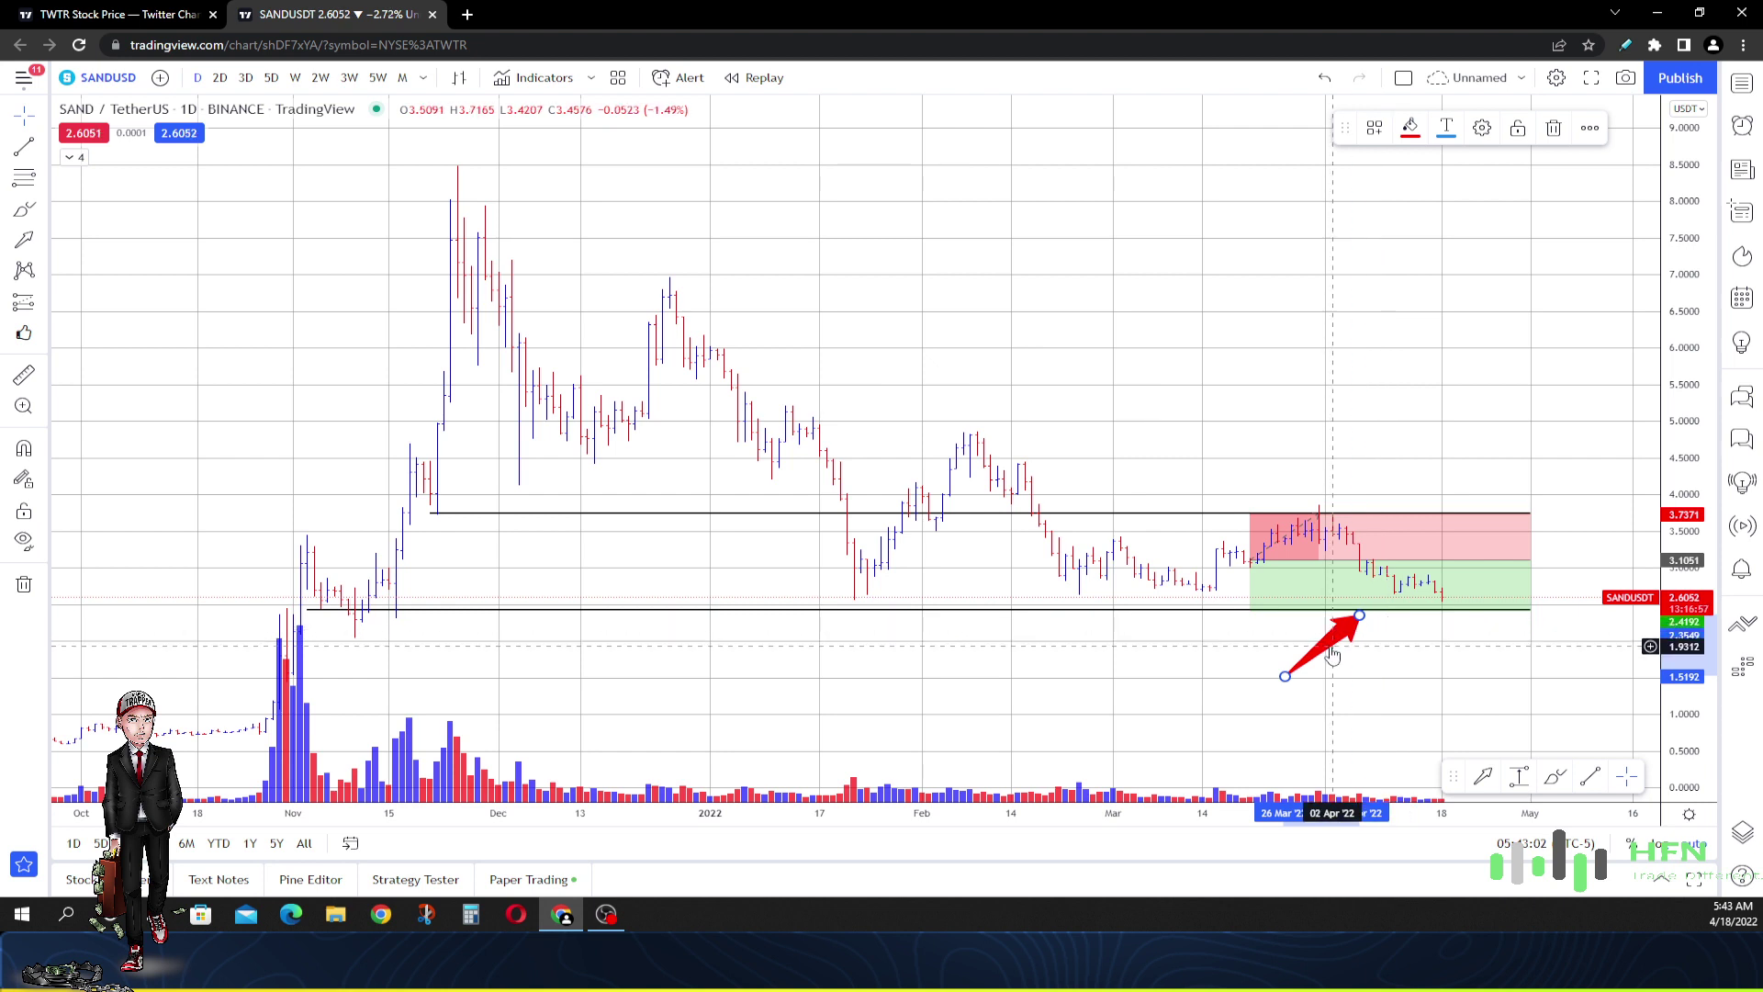
pyautogui.click(1554, 128)
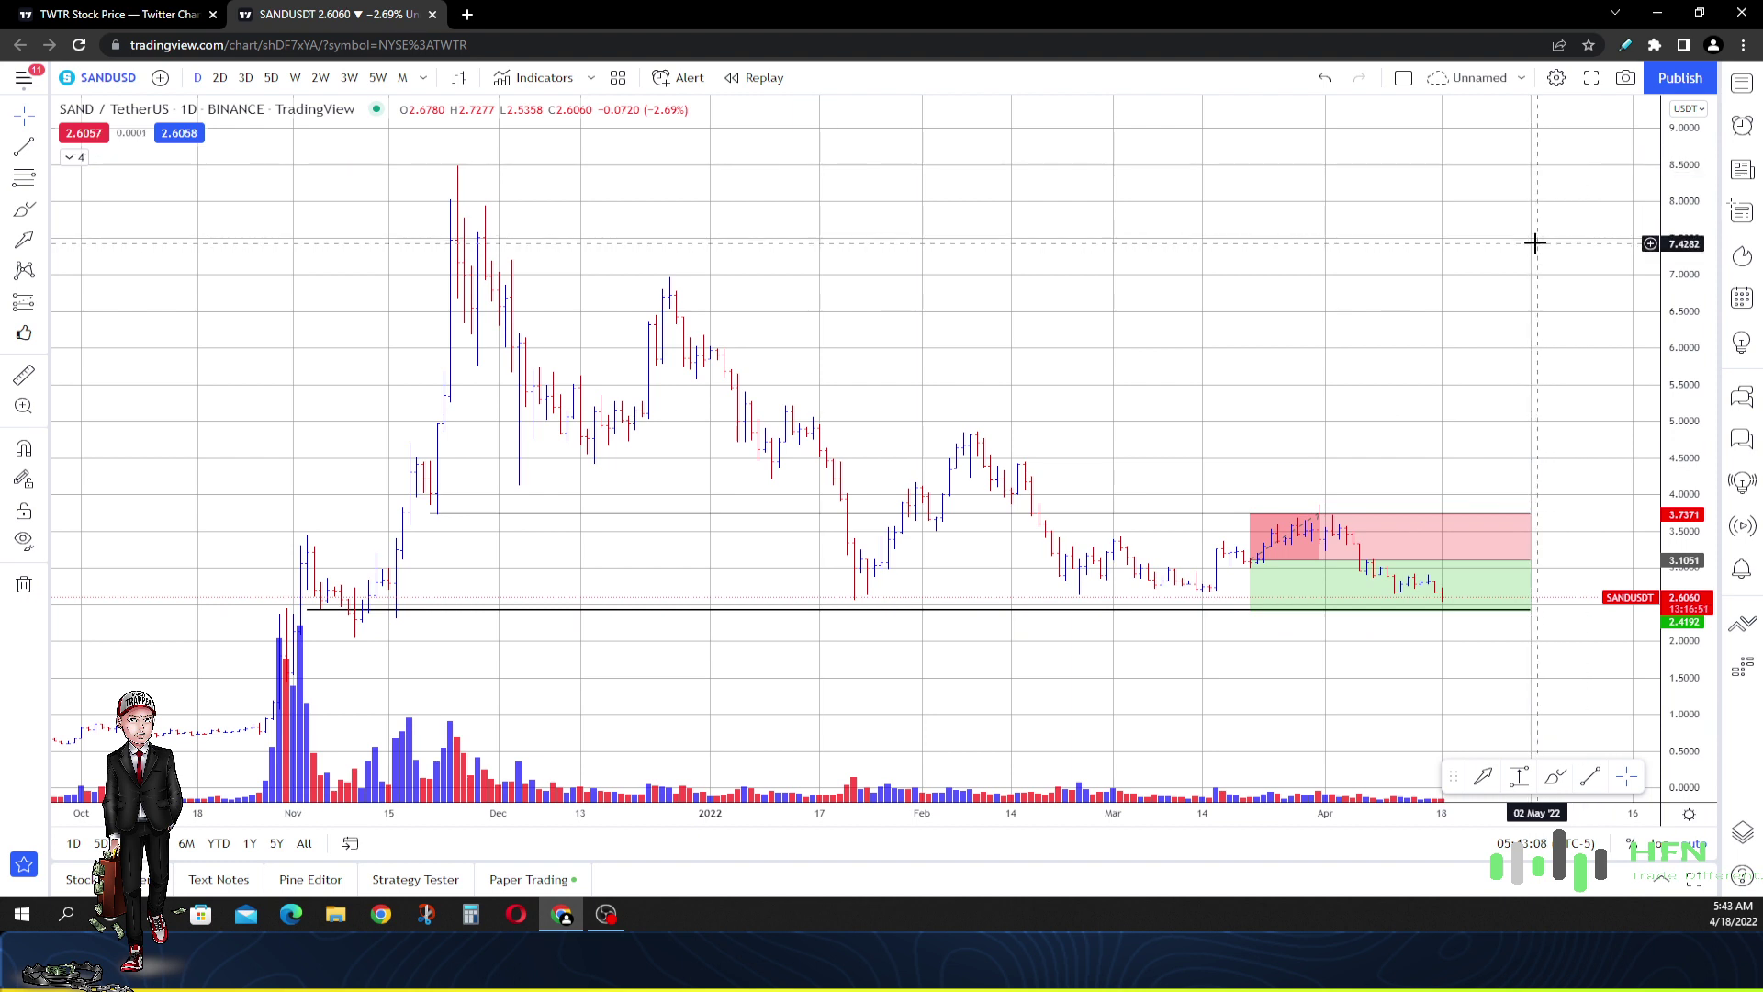
# Step: On the one-week timeframe, mark the 28 March bar and the 18 April bar in turn with one temporary downward red arrow
pyautogui.click(295, 77)
pyautogui.scroll(8, 1148, 330)
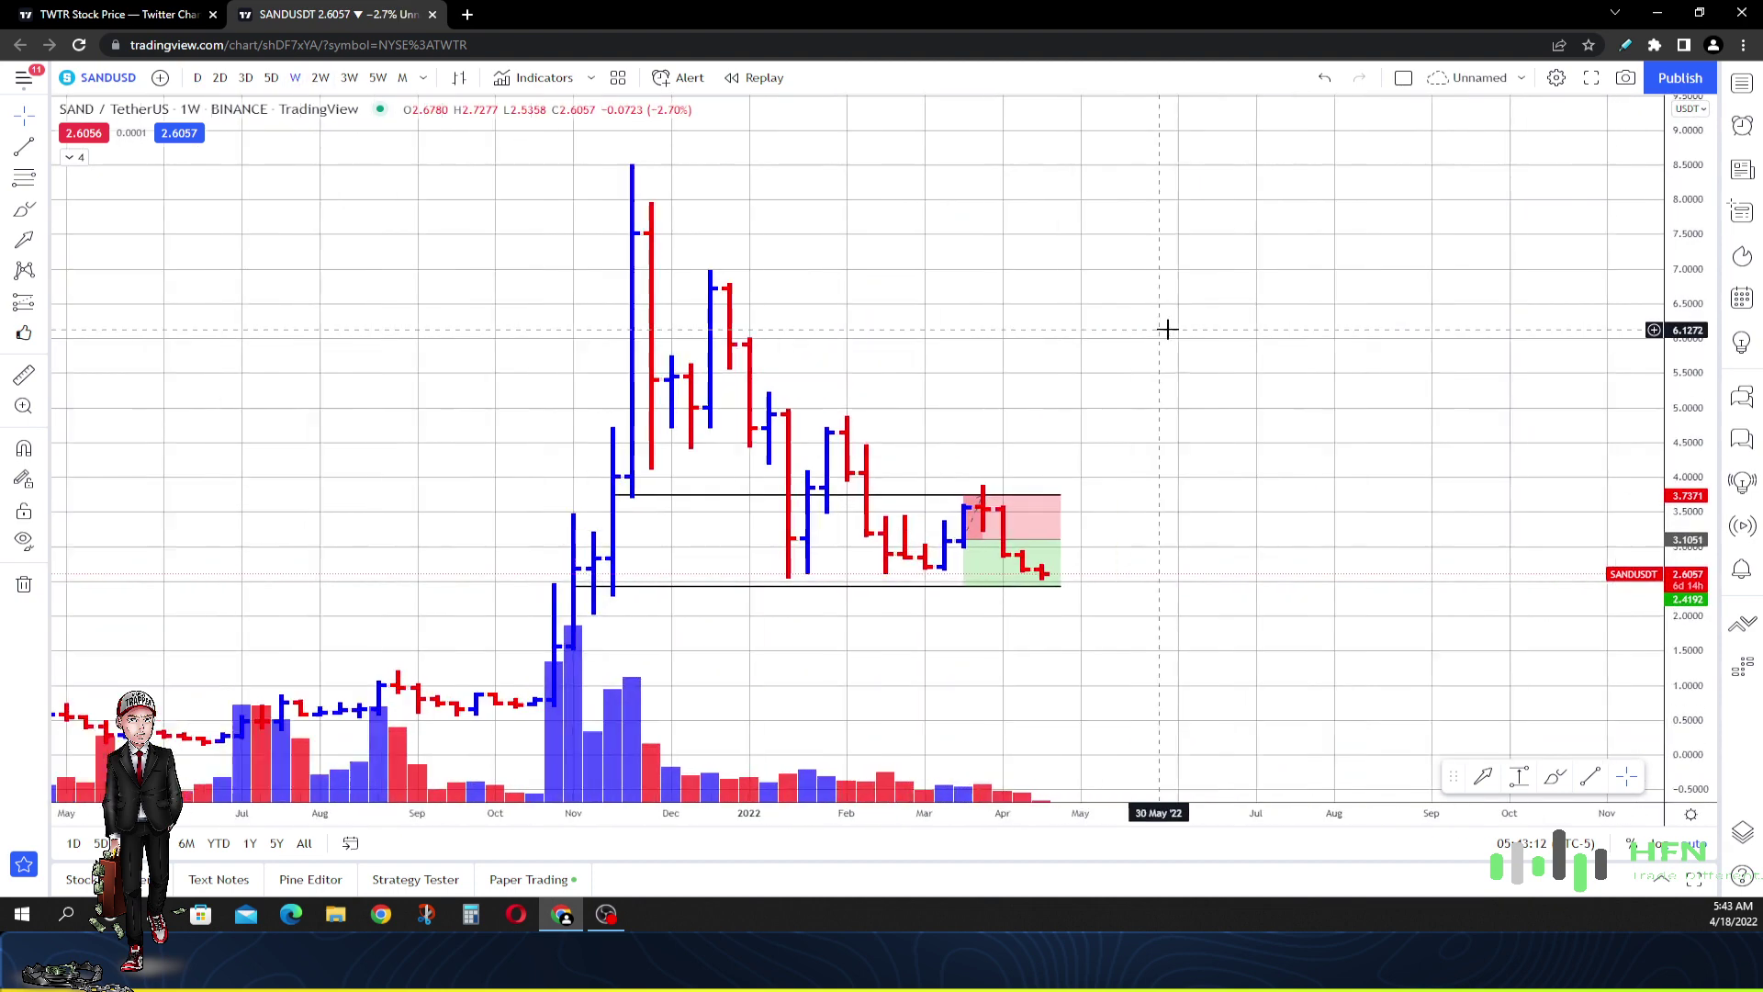
pyautogui.scroll(5, 1193, 354)
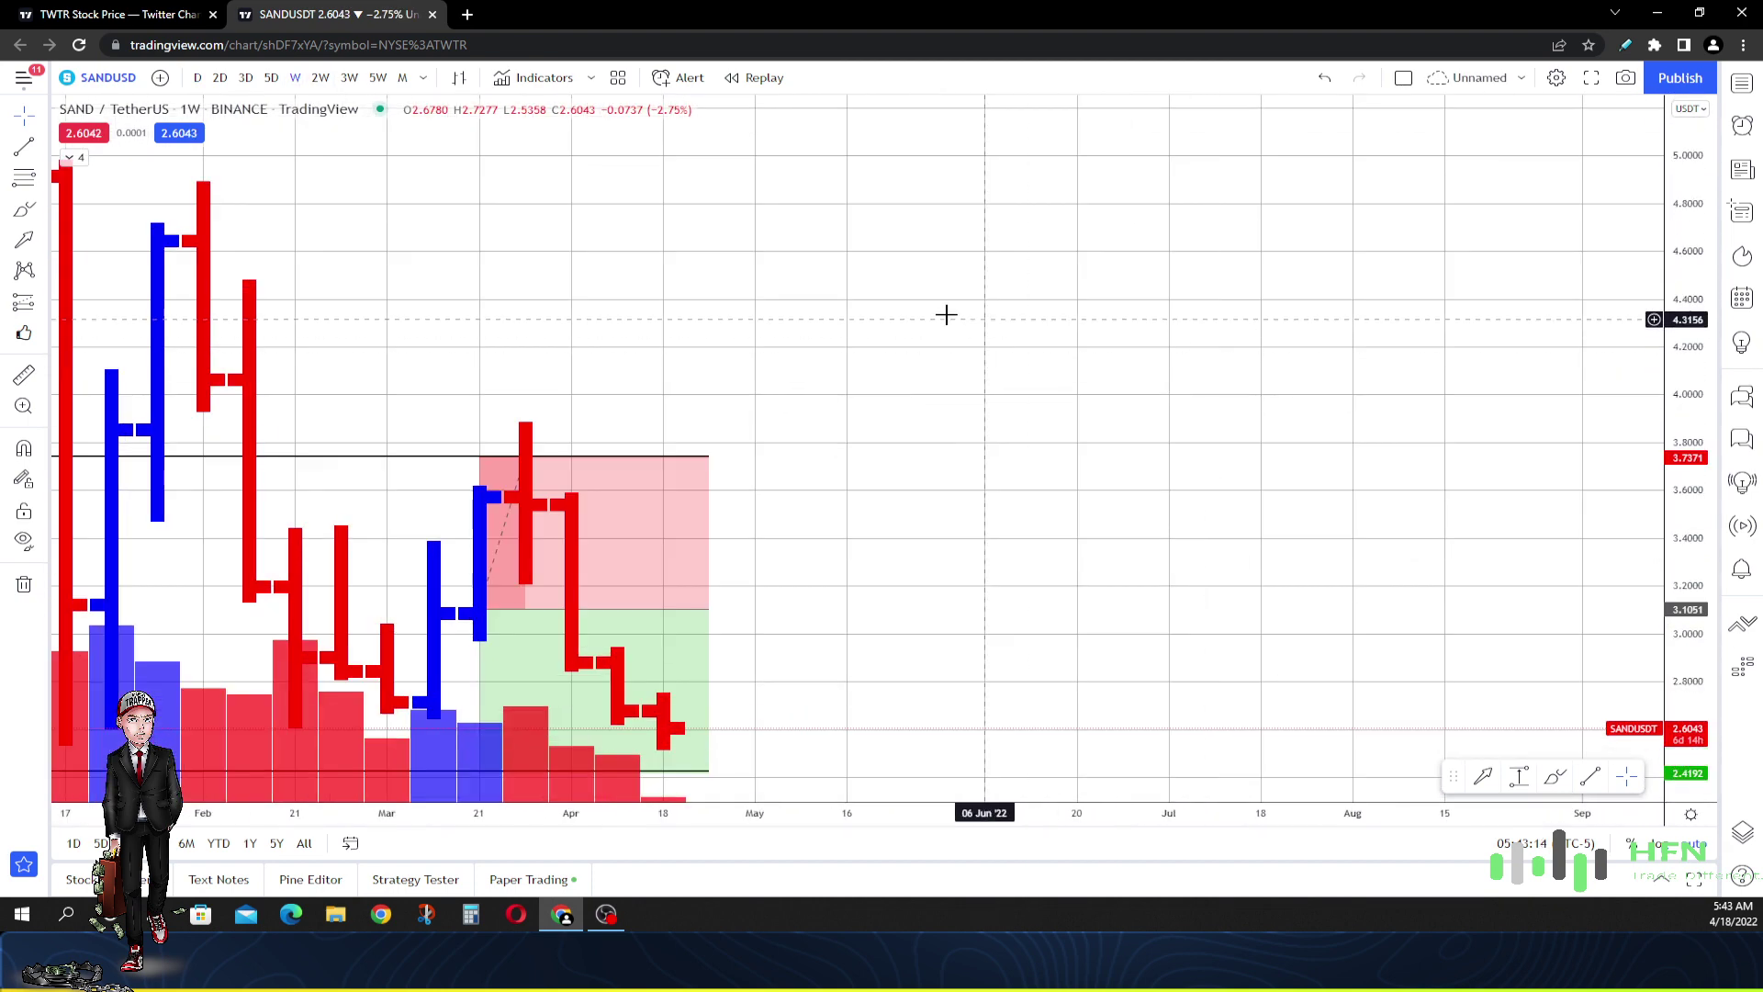
pyautogui.click(1484, 776)
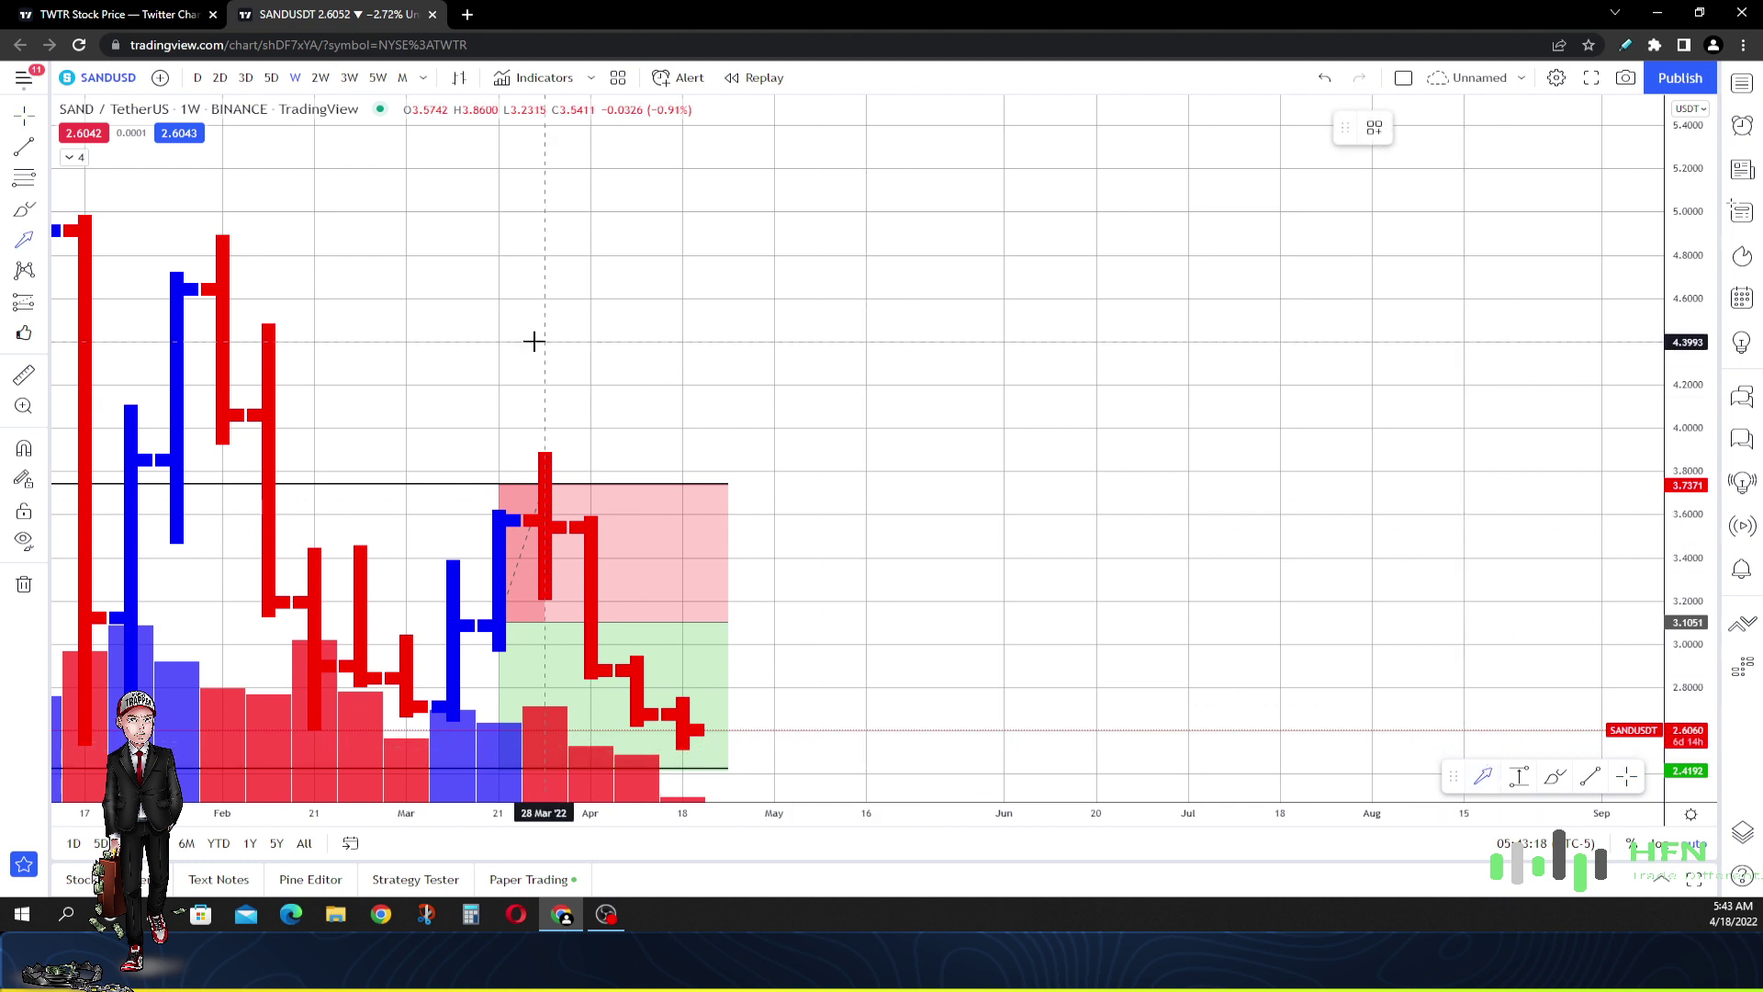
pyautogui.moveTo(592, 340)
pyautogui.mouseDown()
pyautogui.moveTo(594, 470)
pyautogui.moveTo(608, 437)
pyautogui.moveTo(564, 402)
pyautogui.mouseUp()
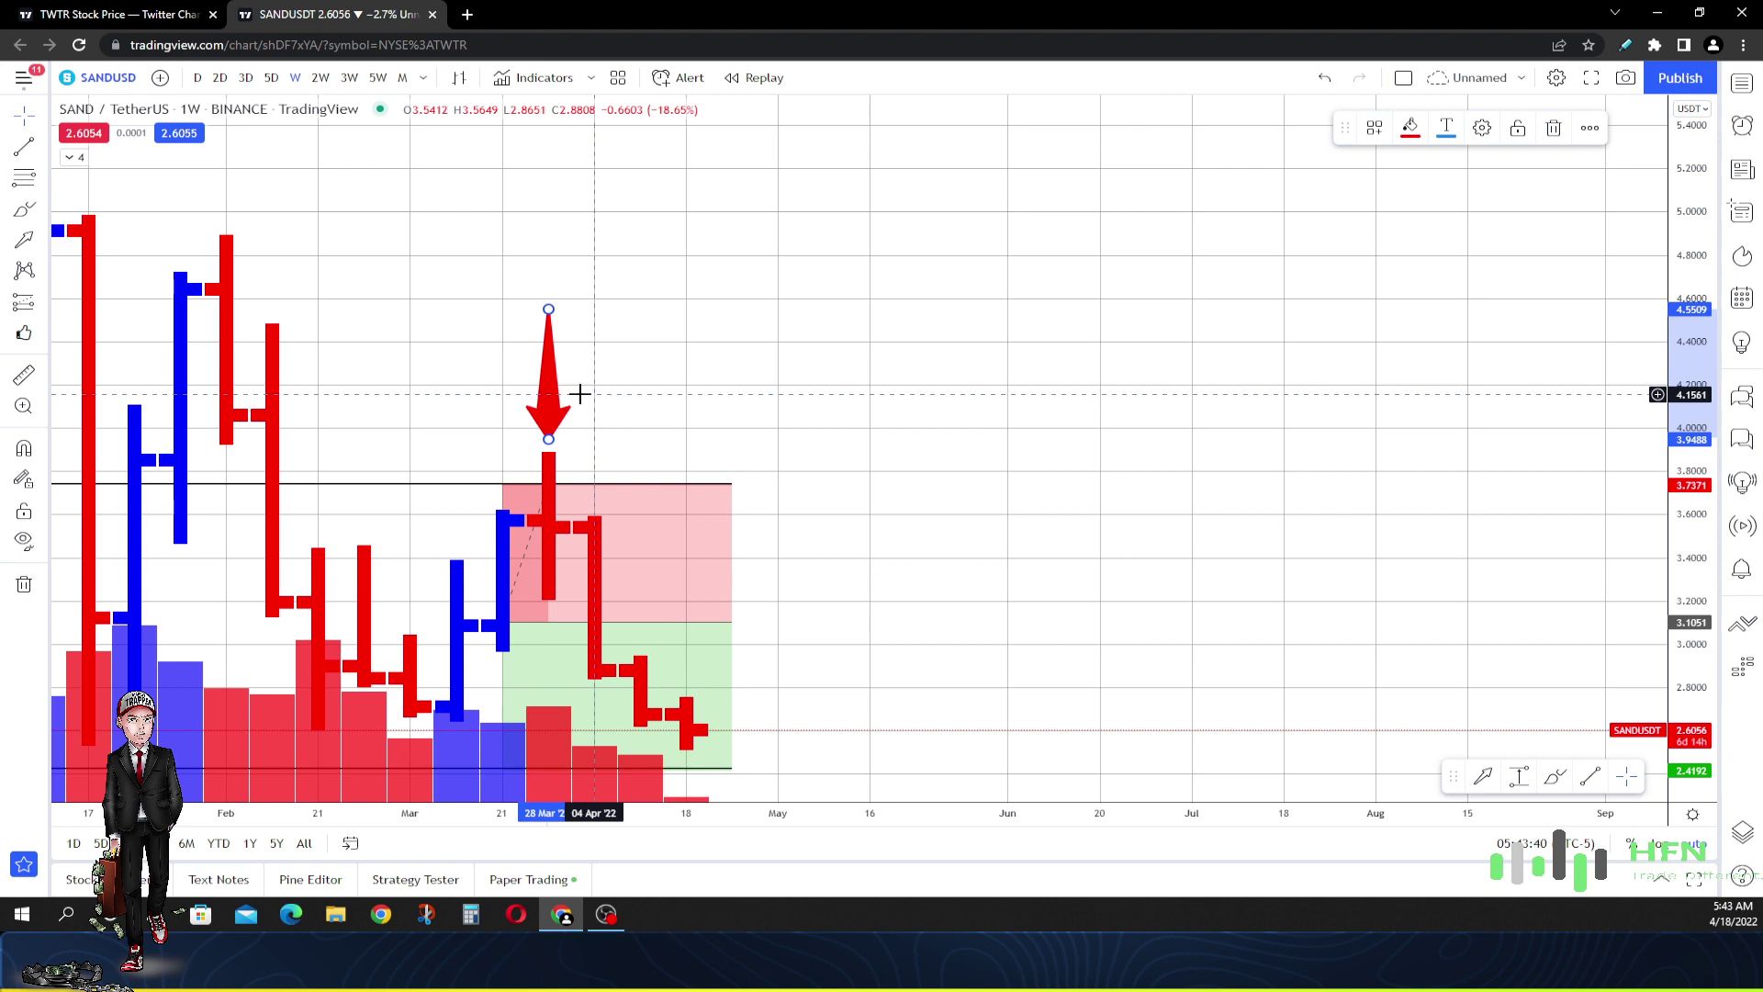
pyautogui.moveTo(547, 415)
pyautogui.mouseDown()
pyautogui.moveTo(589, 420)
pyautogui.moveTo(592, 478)
pyautogui.moveTo(640, 547)
pyautogui.moveTo(641, 624)
pyautogui.moveTo(691, 648)
pyautogui.mouseUp()
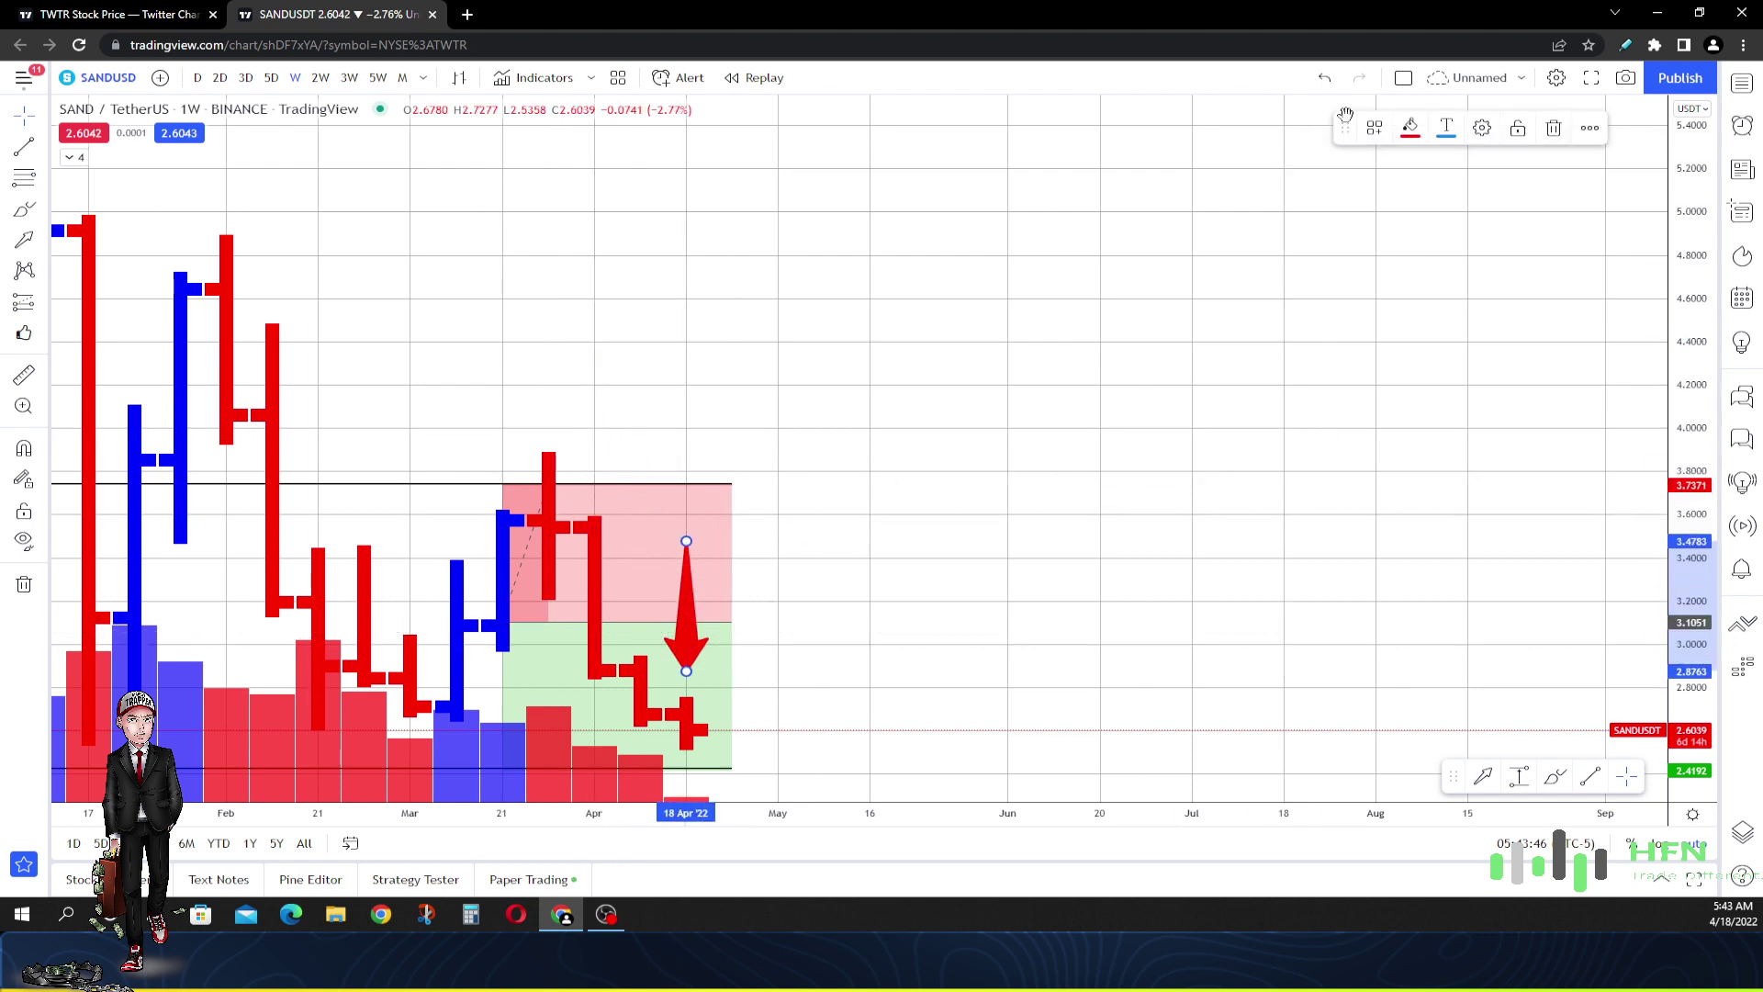
pyautogui.click(1554, 130)
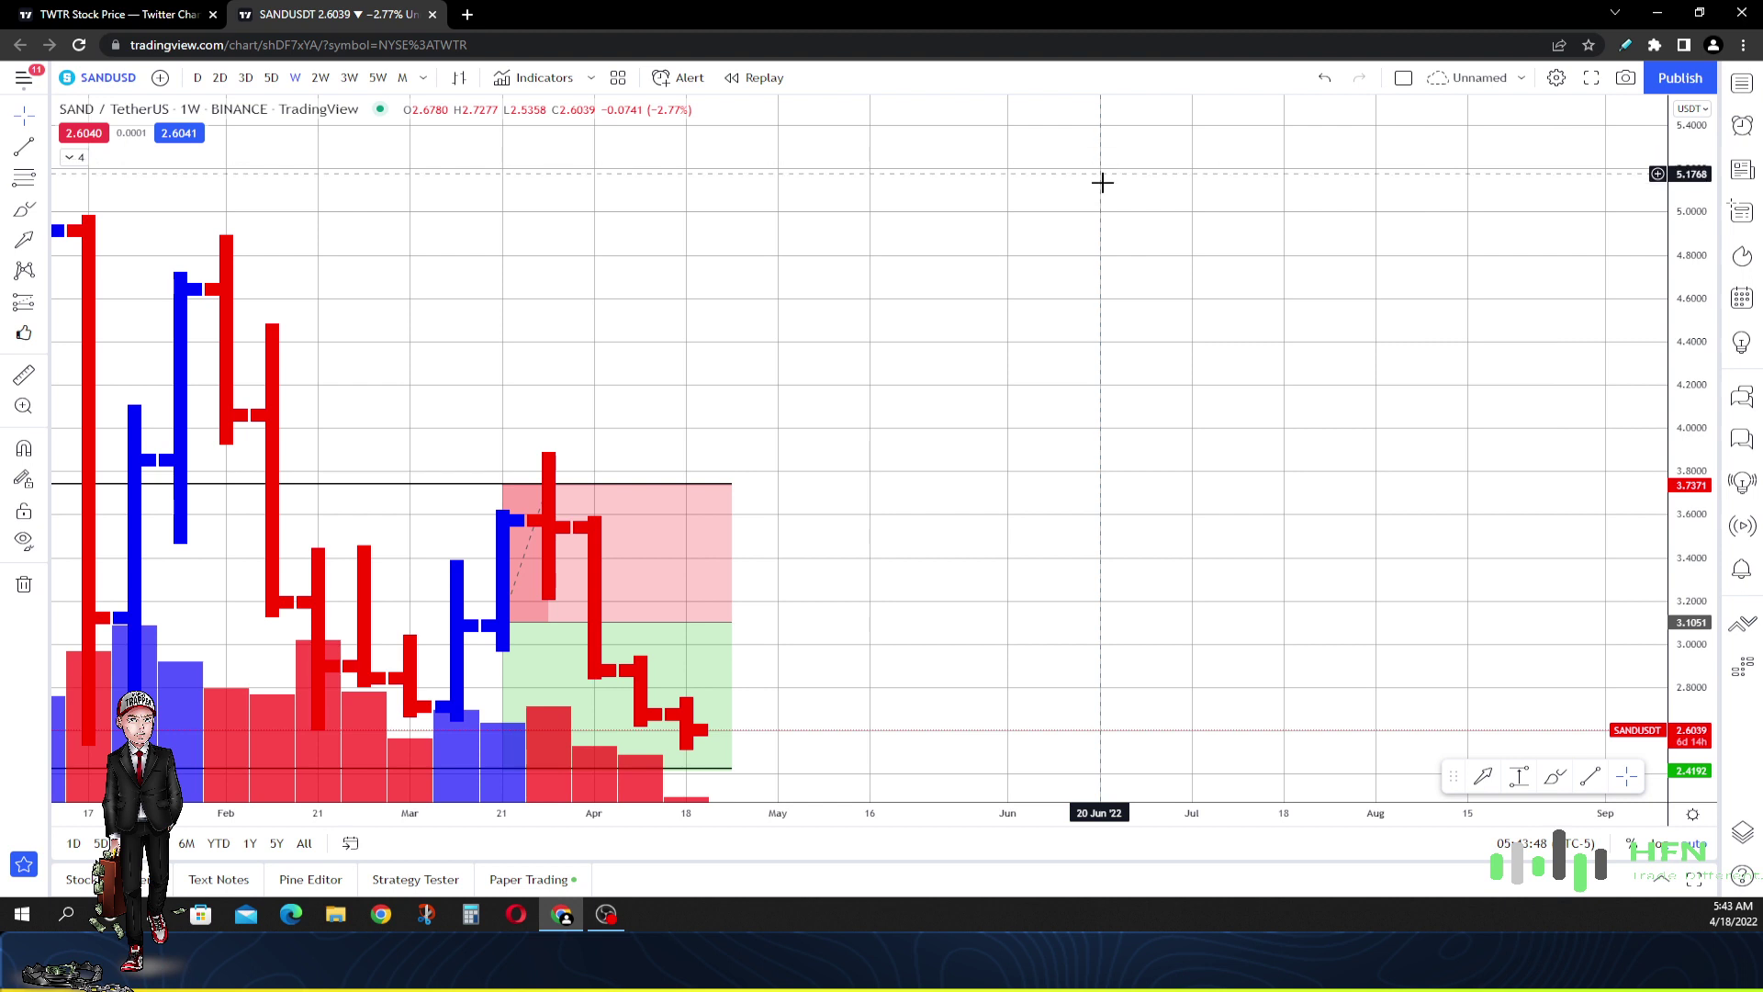
# Step: On the two-week timeframe, mark the lows of the 11 April and 17 January bars in turn with one temporary upward red arrow
pyautogui.click(321, 79)
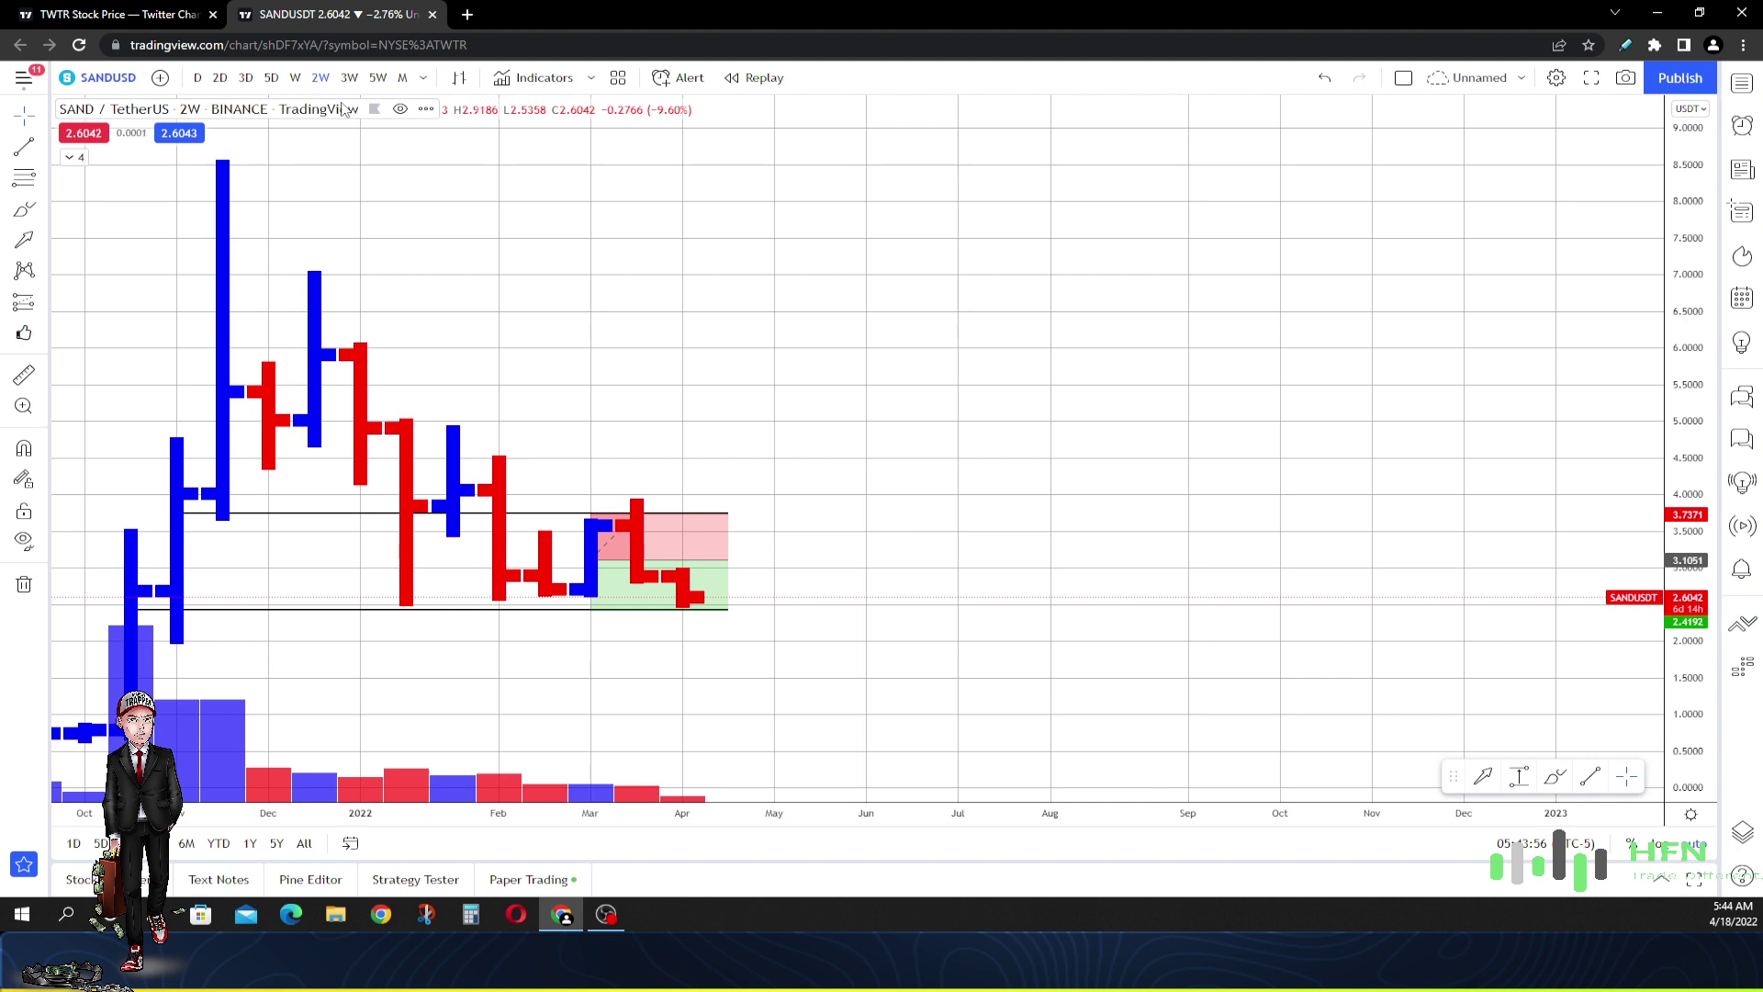
pyautogui.click(1483, 776)
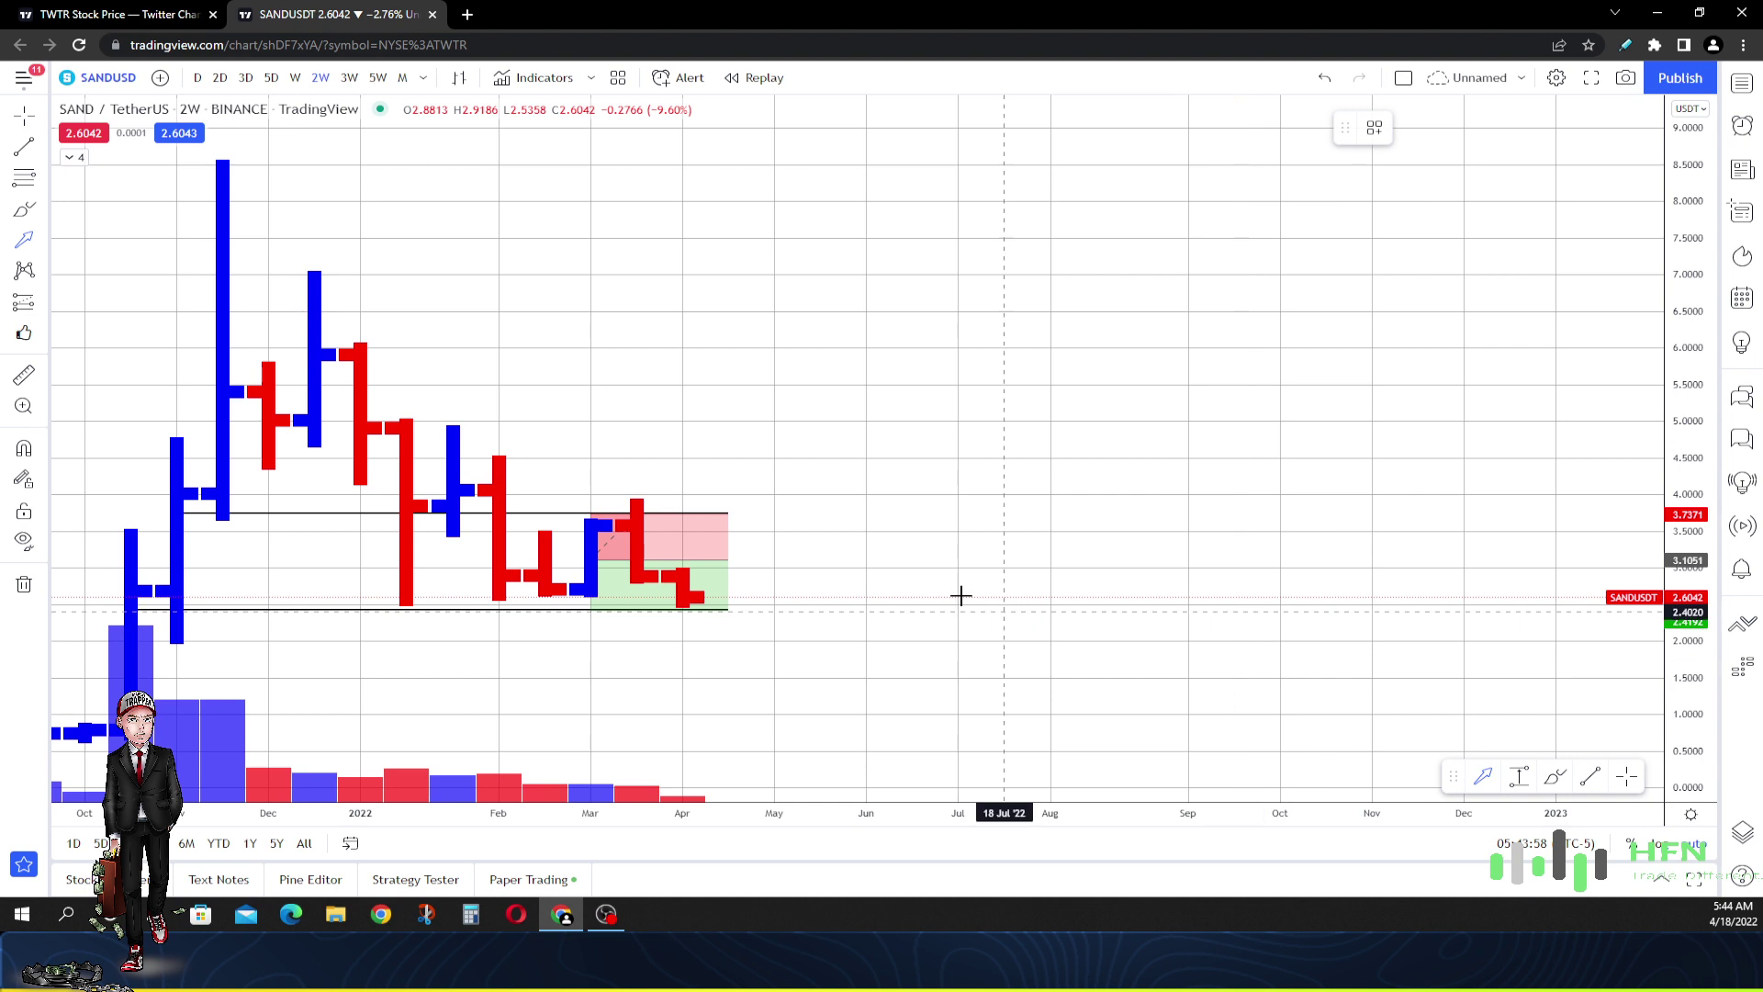
pyautogui.moveTo(683, 699); pyautogui.dragTo(683, 622)
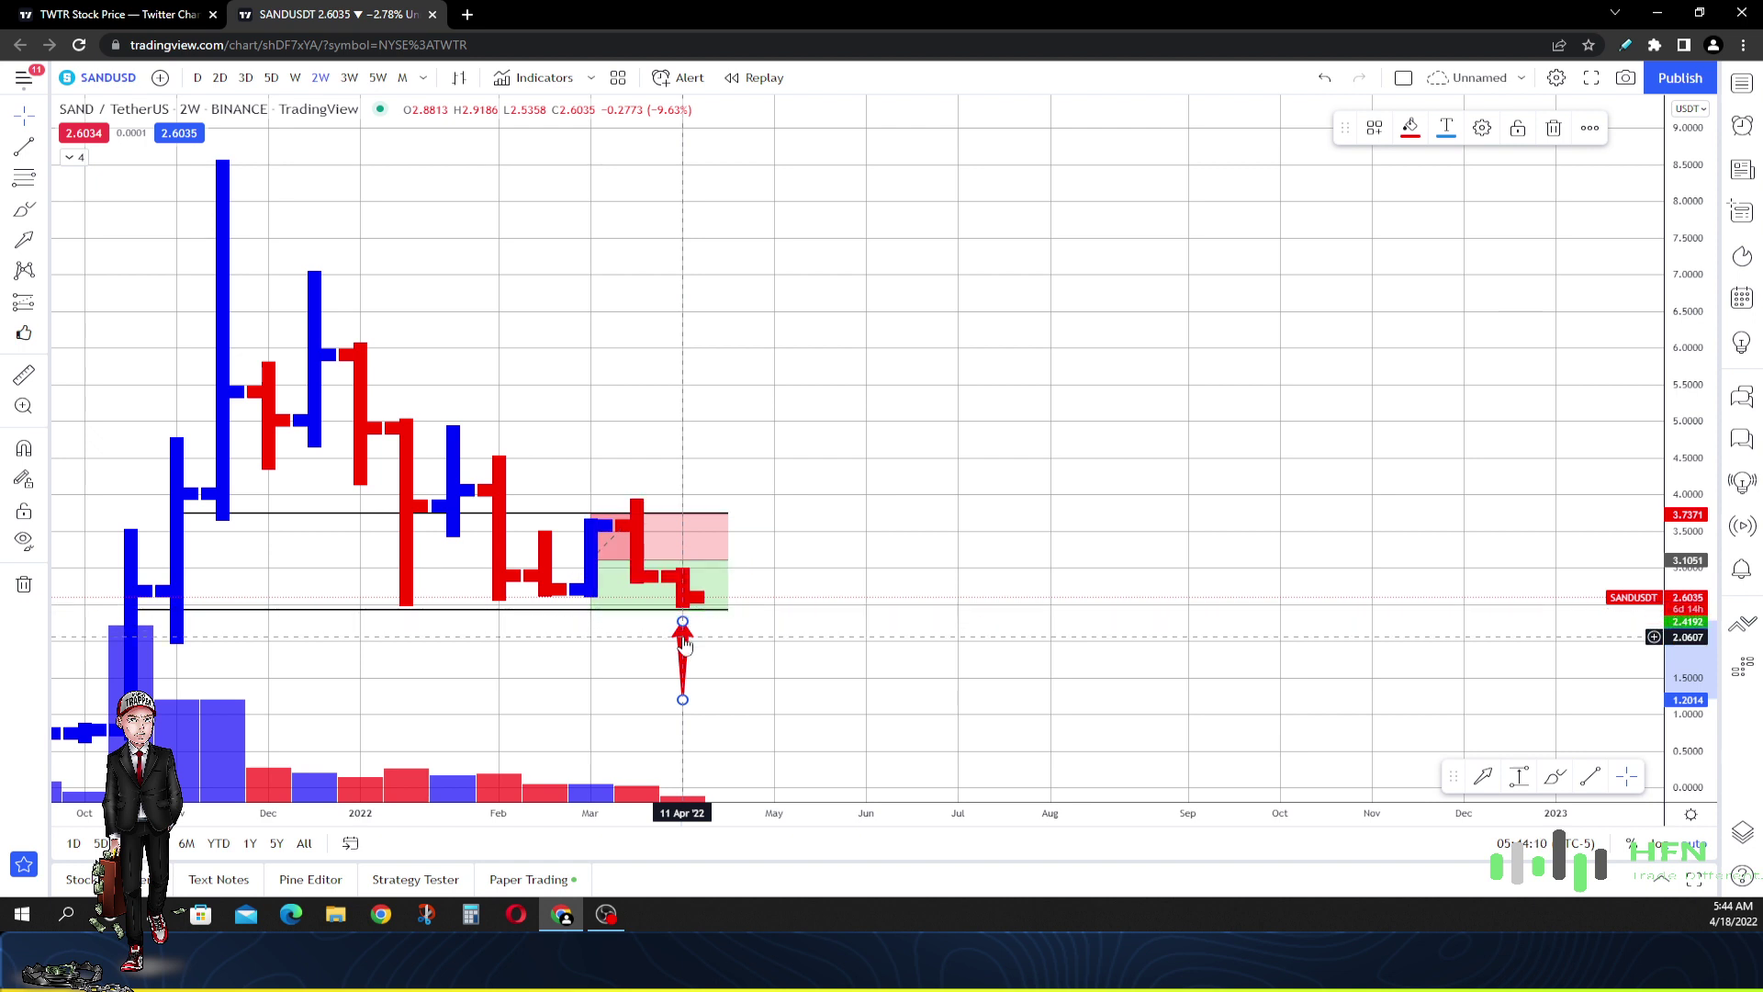
pyautogui.moveTo(684, 644); pyautogui.dragTo(419, 632)
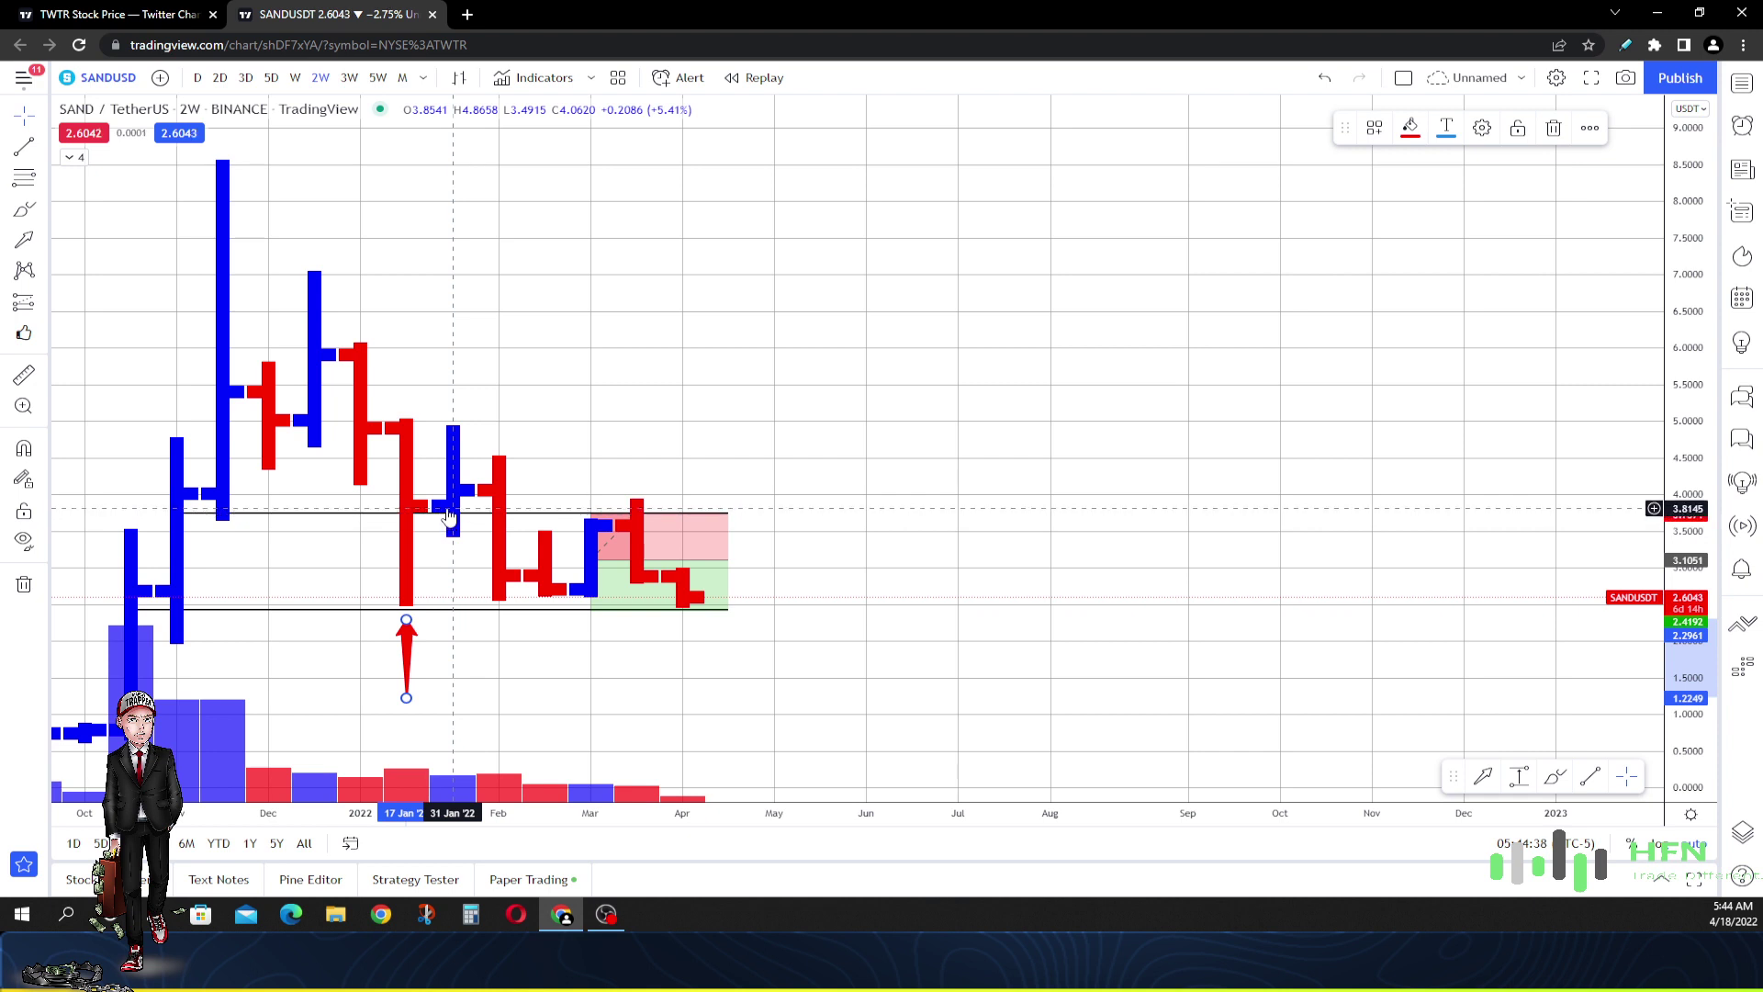
pyautogui.click(1554, 128)
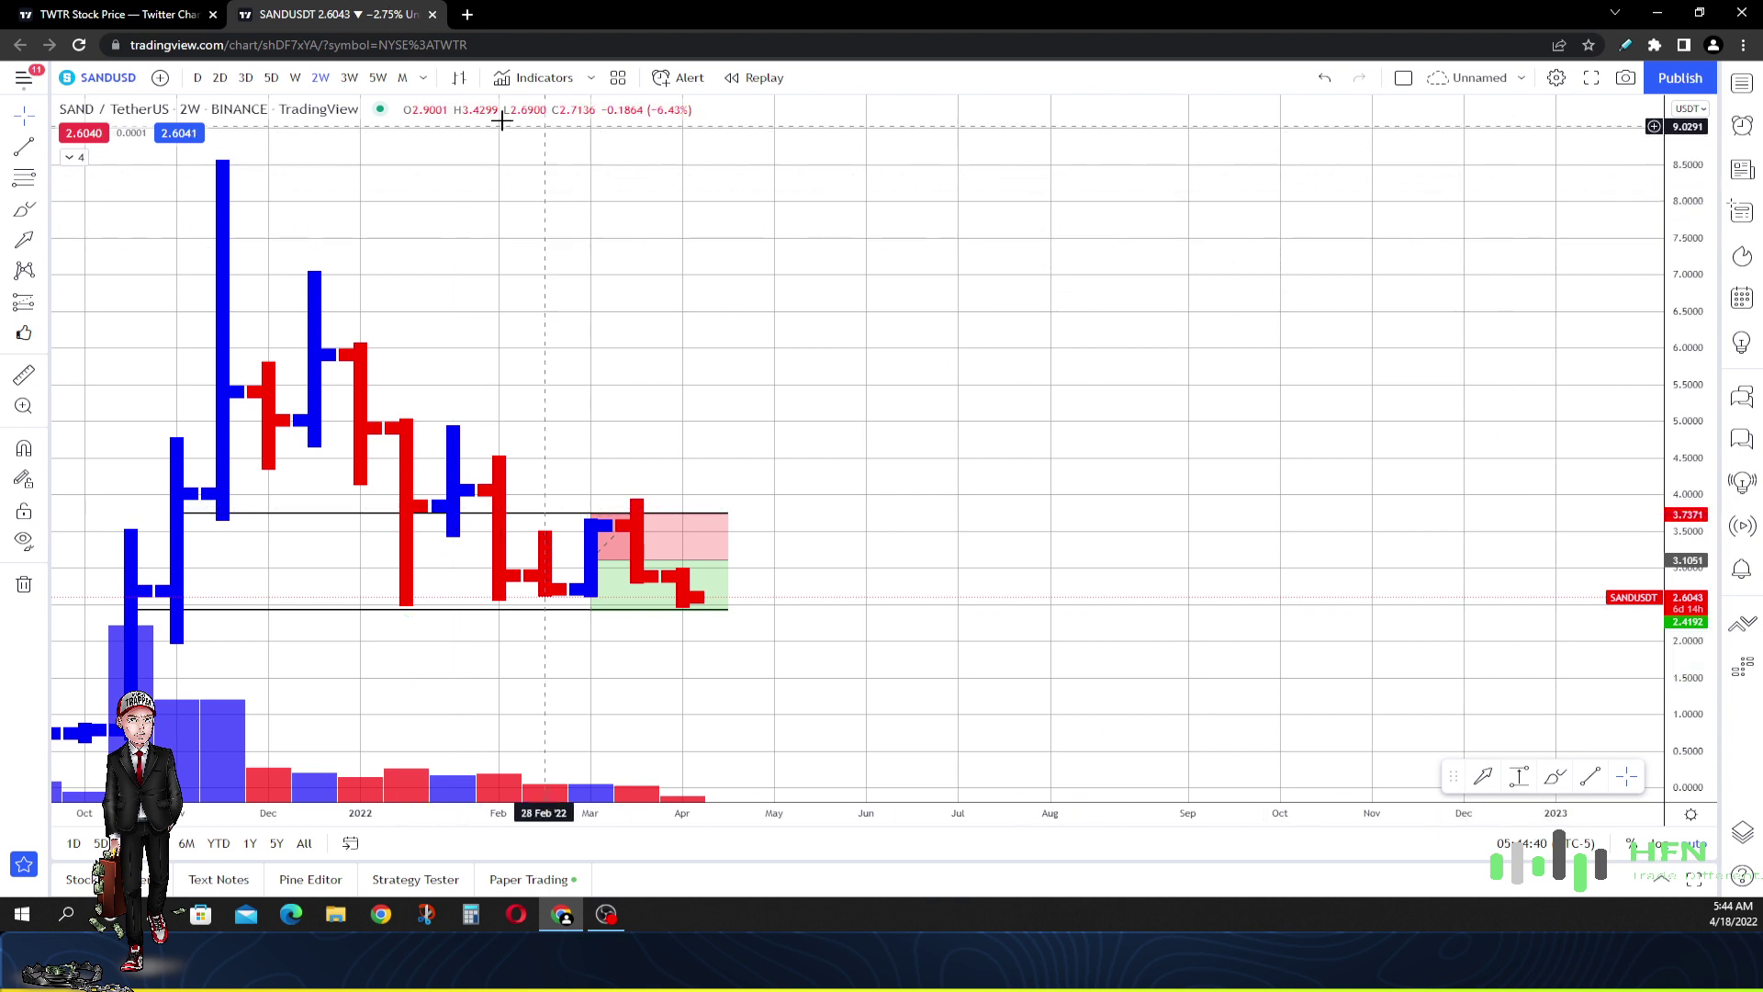
# Step: On the three-week timeframe, use one temporary red arrow to mark the 28 March bar's high, the 18 April bar and the 28 March bar's low
pyautogui.click(351, 79)
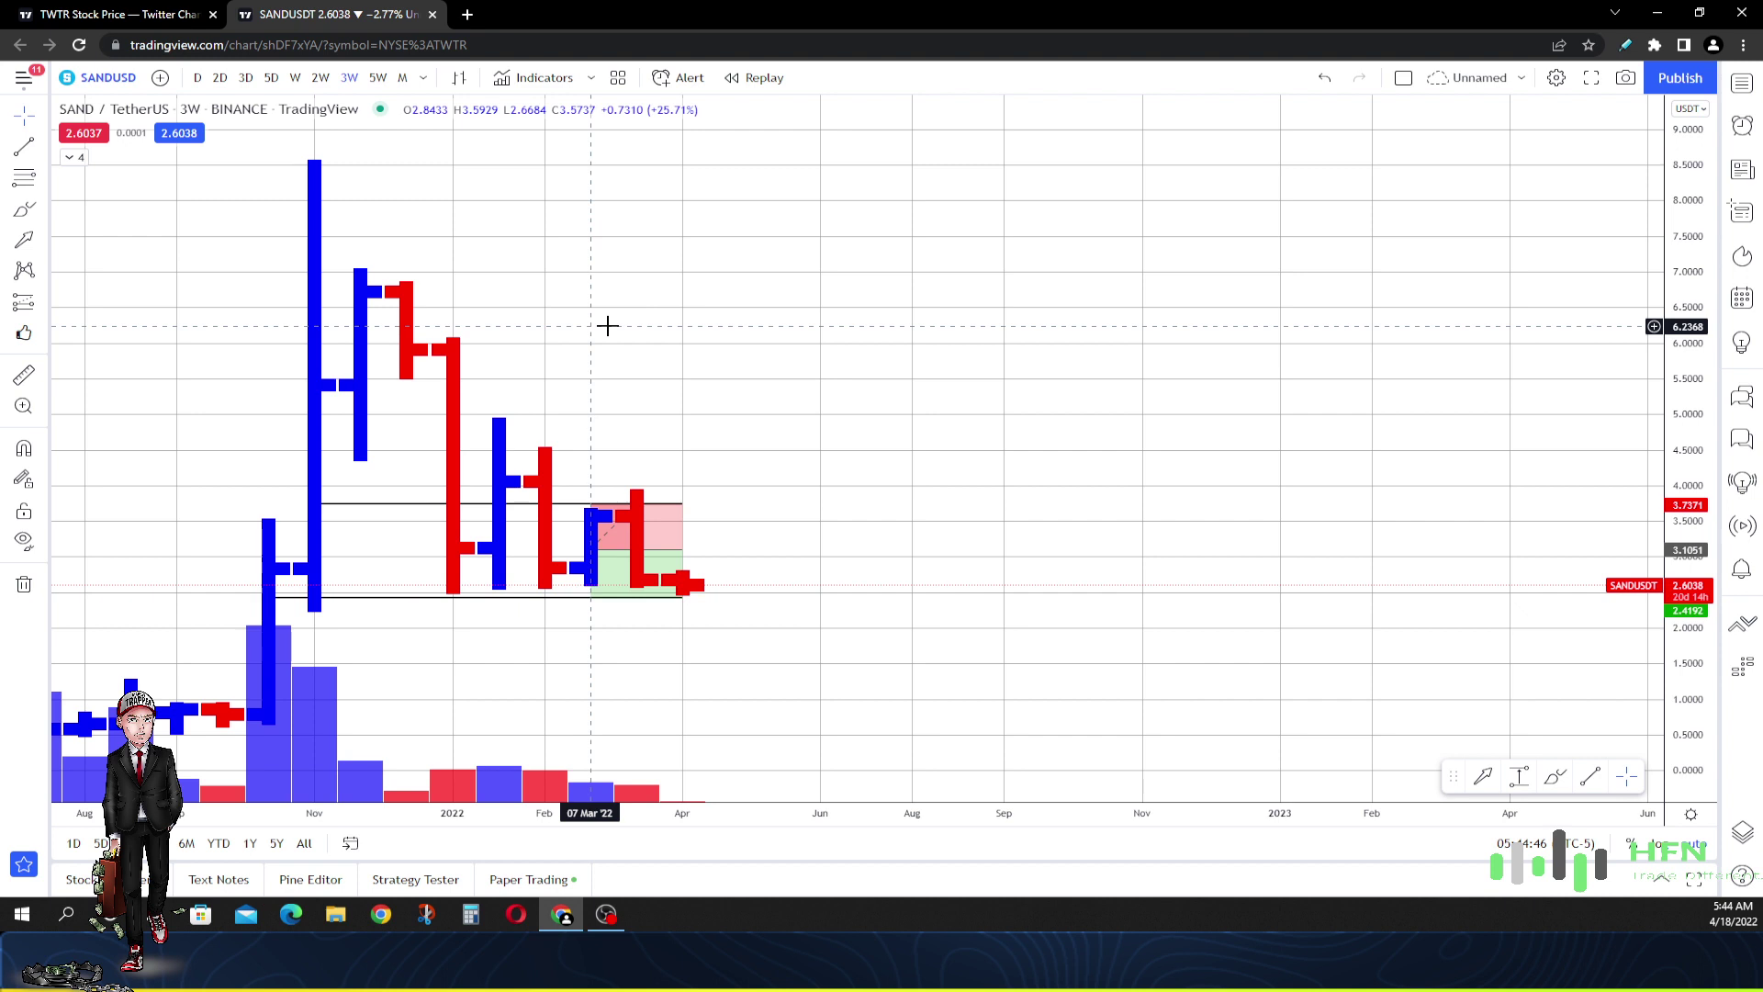
pyautogui.click(1485, 777)
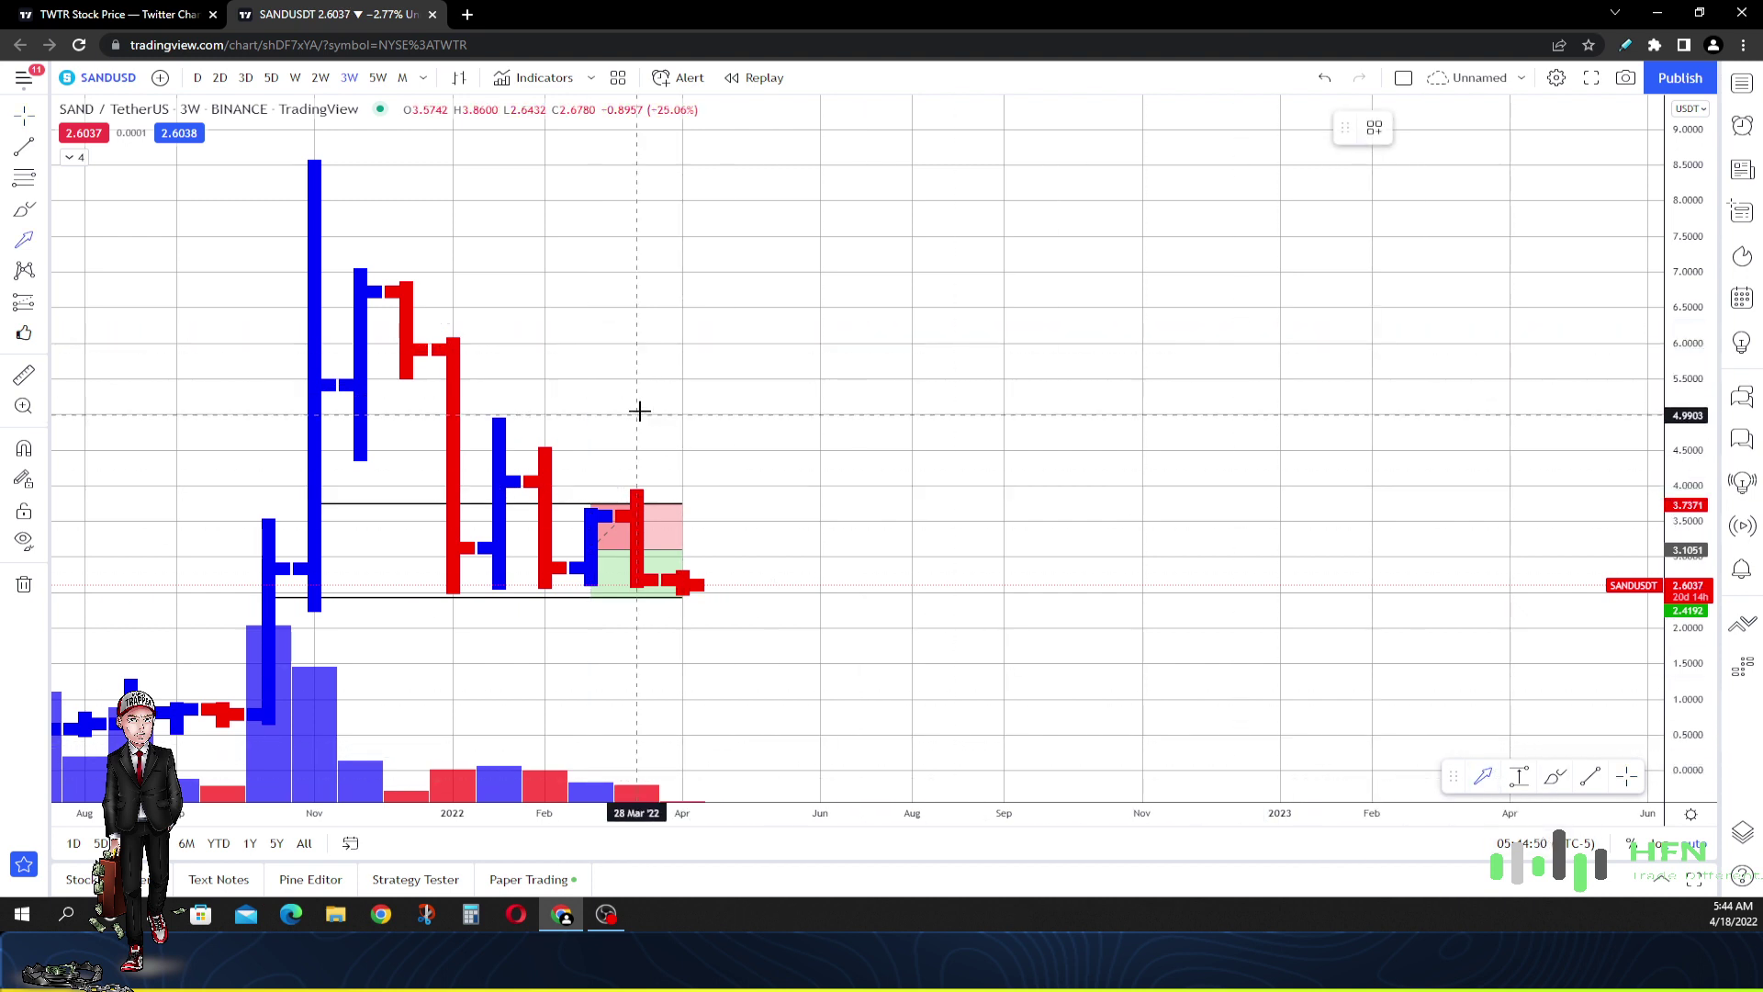
pyautogui.moveTo(639, 369); pyautogui.dragTo(646, 480)
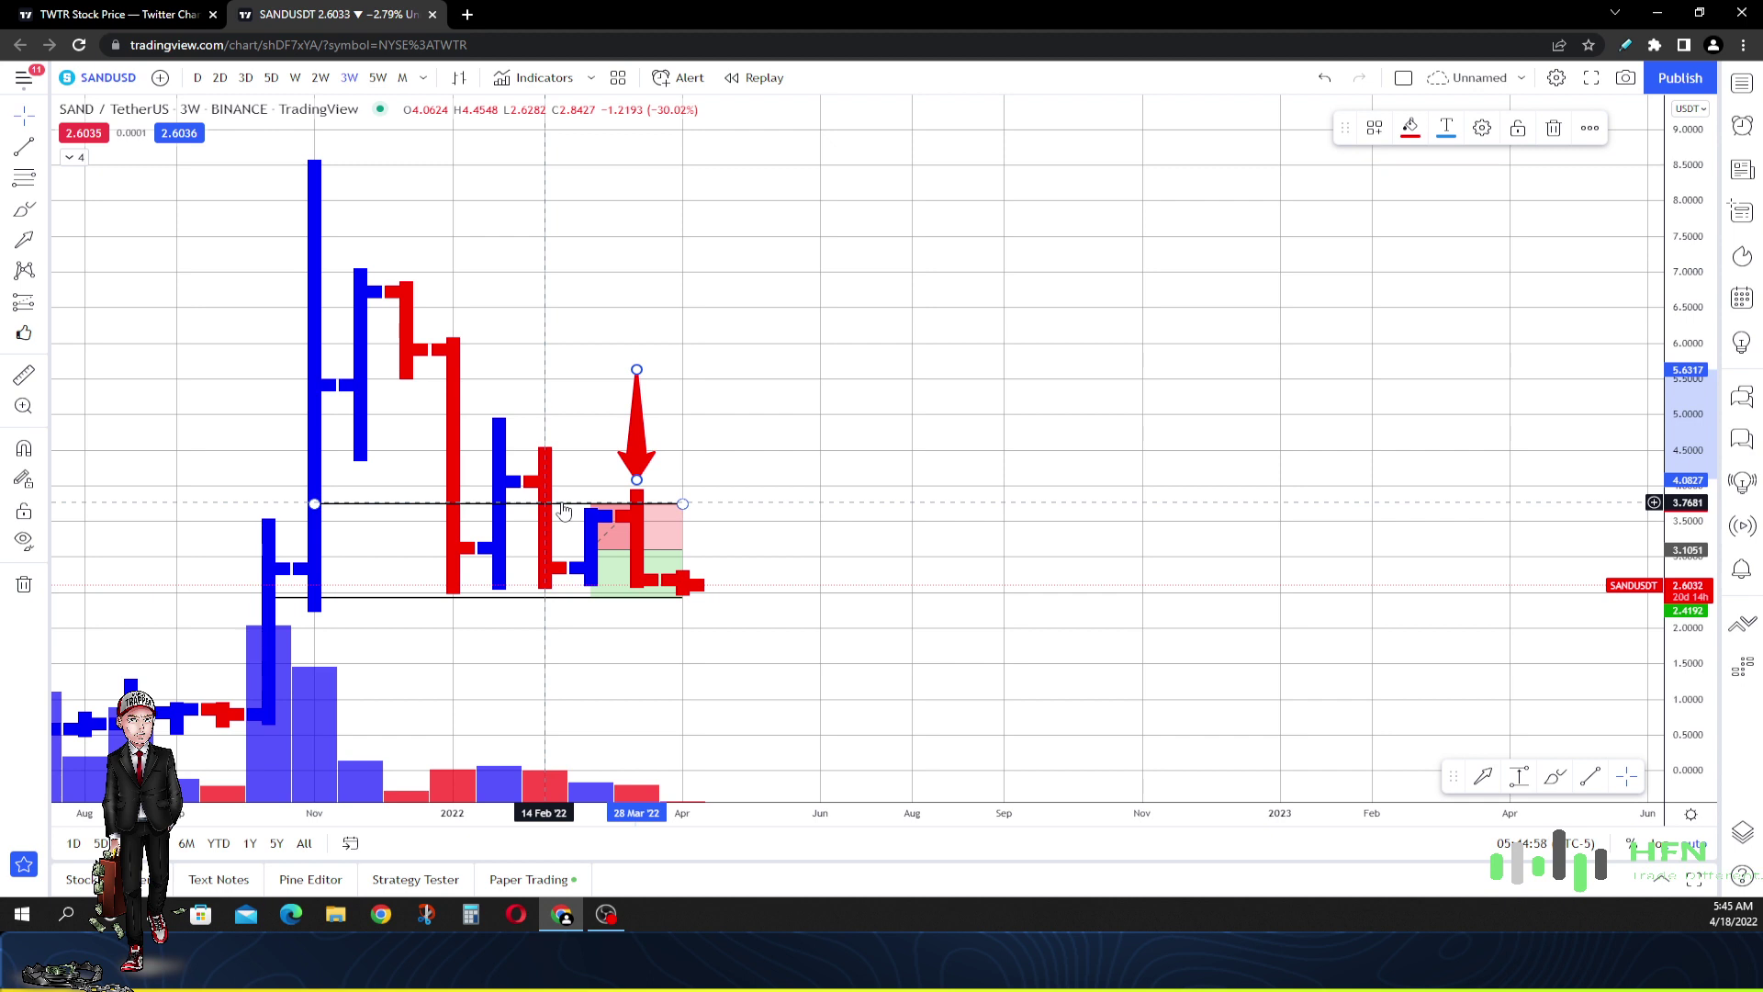
pyautogui.moveTo(636, 370); pyautogui.dragTo(733, 591)
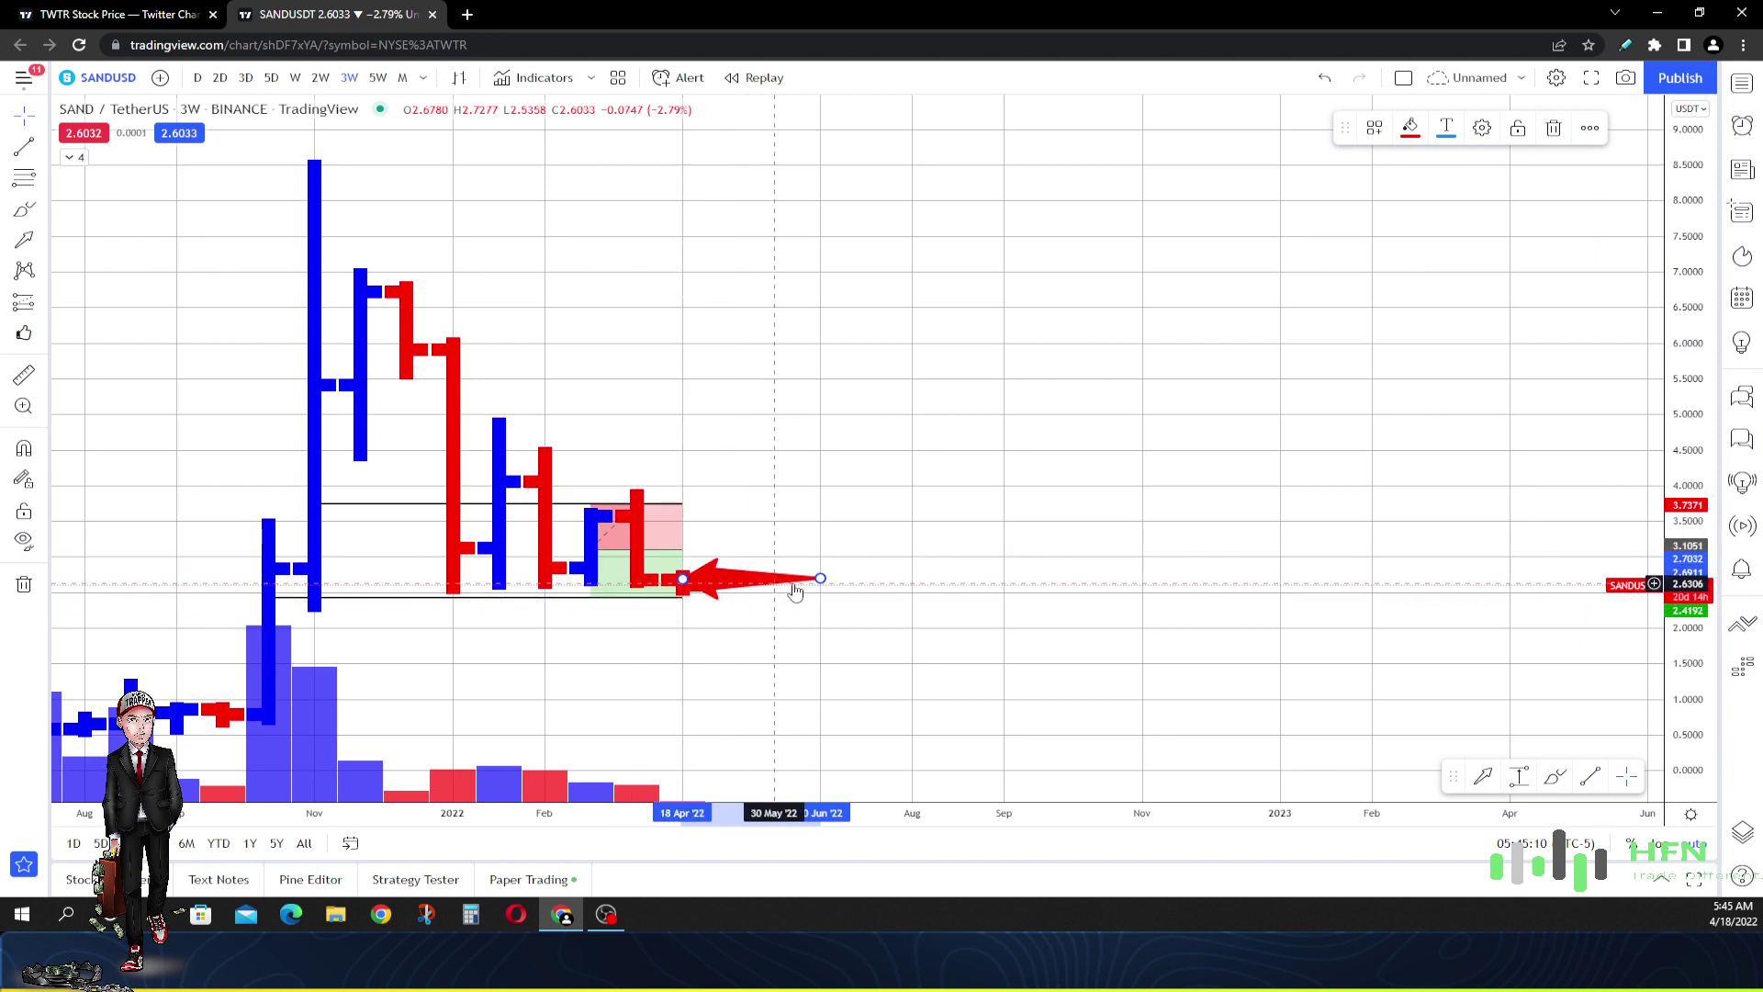
pyautogui.moveTo(820, 579)
pyautogui.mouseDown()
pyautogui.moveTo(682, 676)
pyautogui.moveTo(640, 651)
pyautogui.mouseUp()
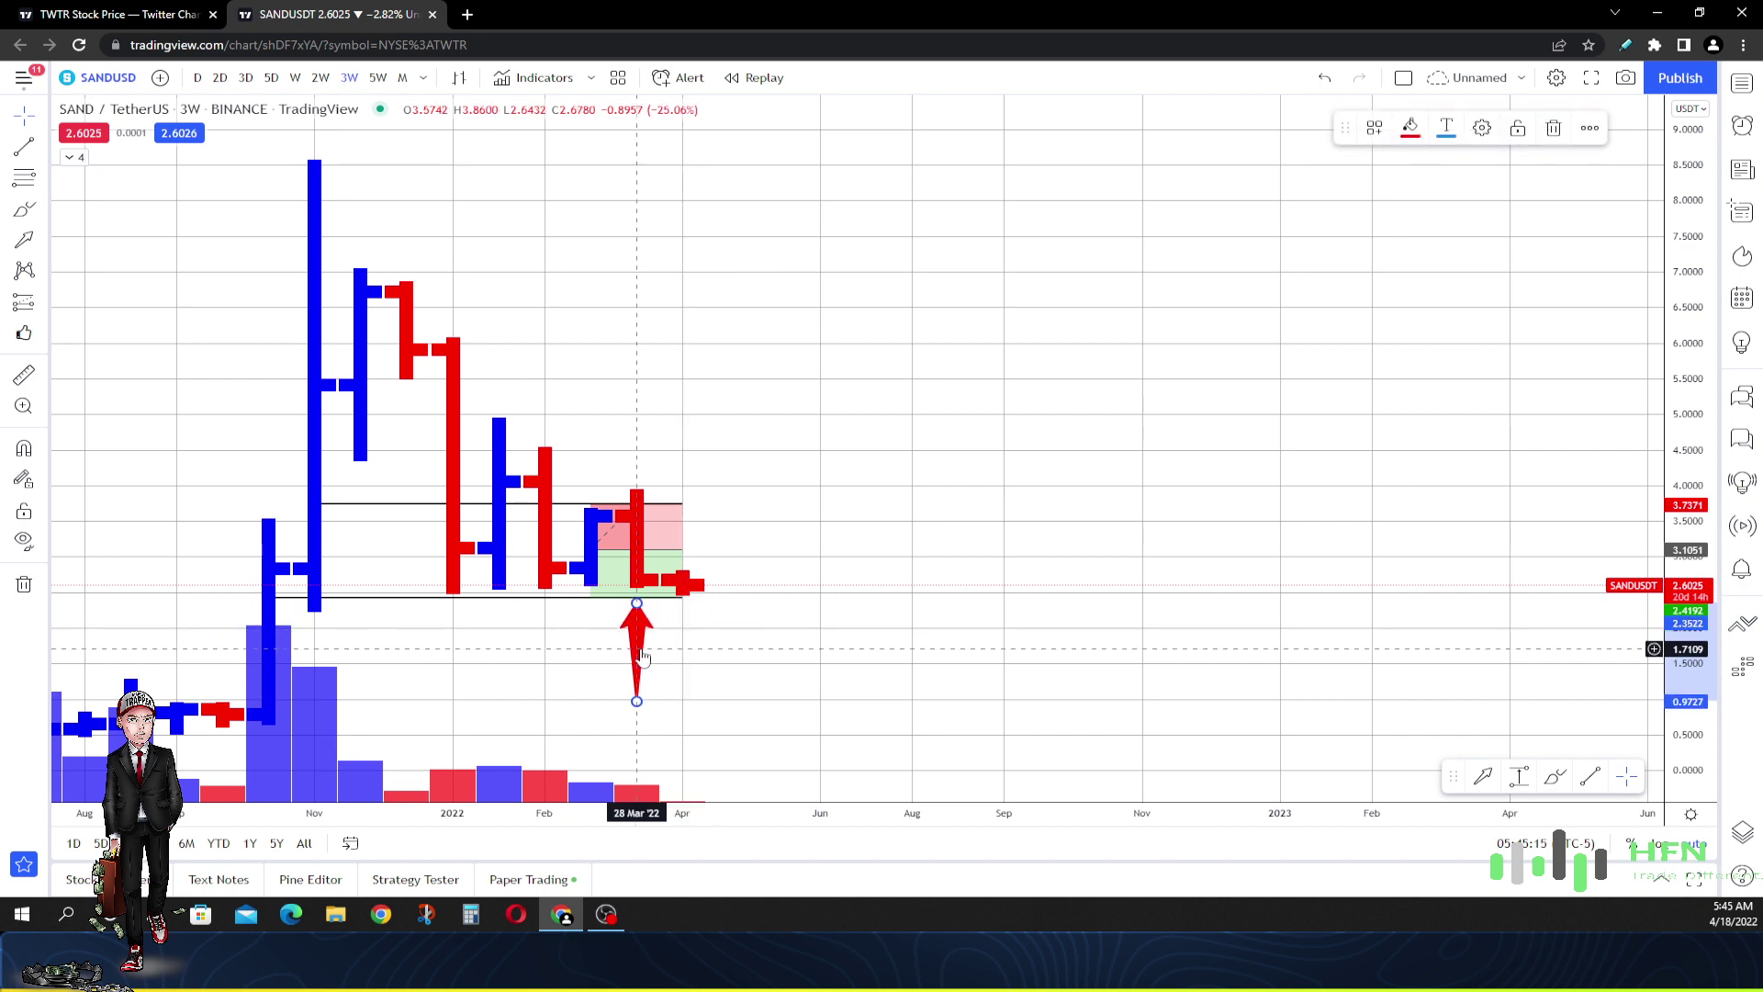
pyautogui.click(1552, 129)
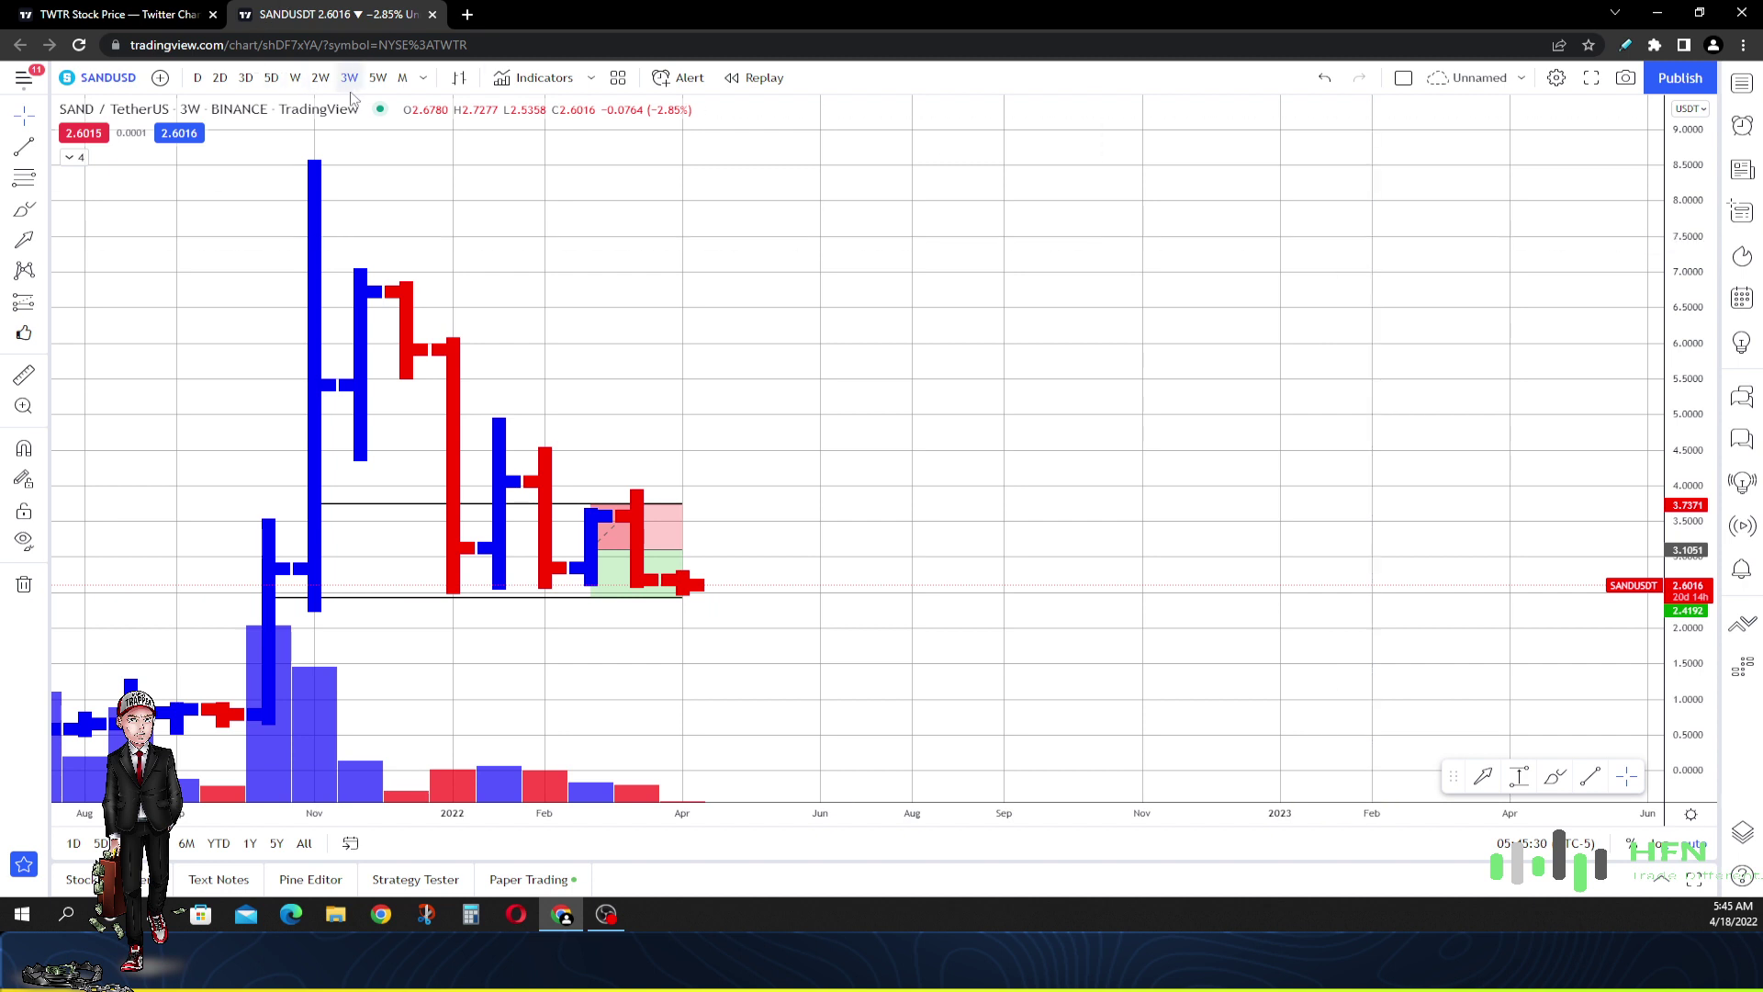
# Step: Switch to the five-week timeframe and point a red arrow down at the 7 February bar, moving it above the 14 March bar
pyautogui.click(377, 78)
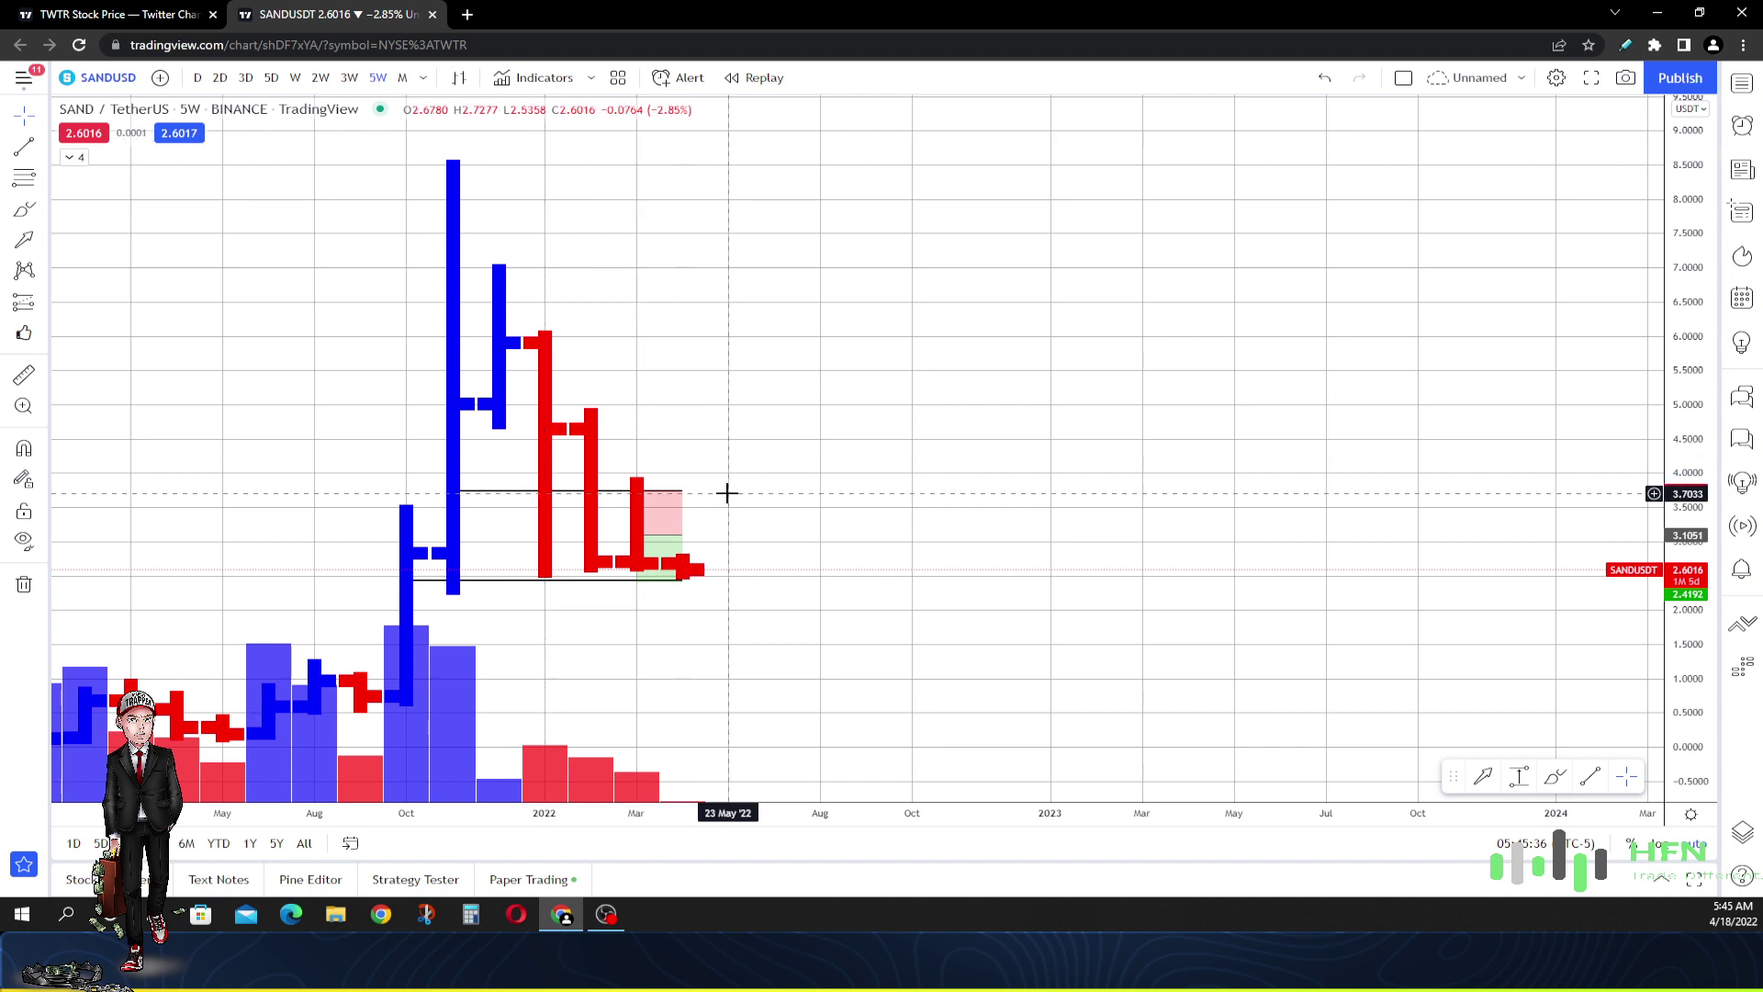
pyautogui.click(1483, 776)
pyautogui.moveTo(591, 291); pyautogui.dragTo(591, 387)
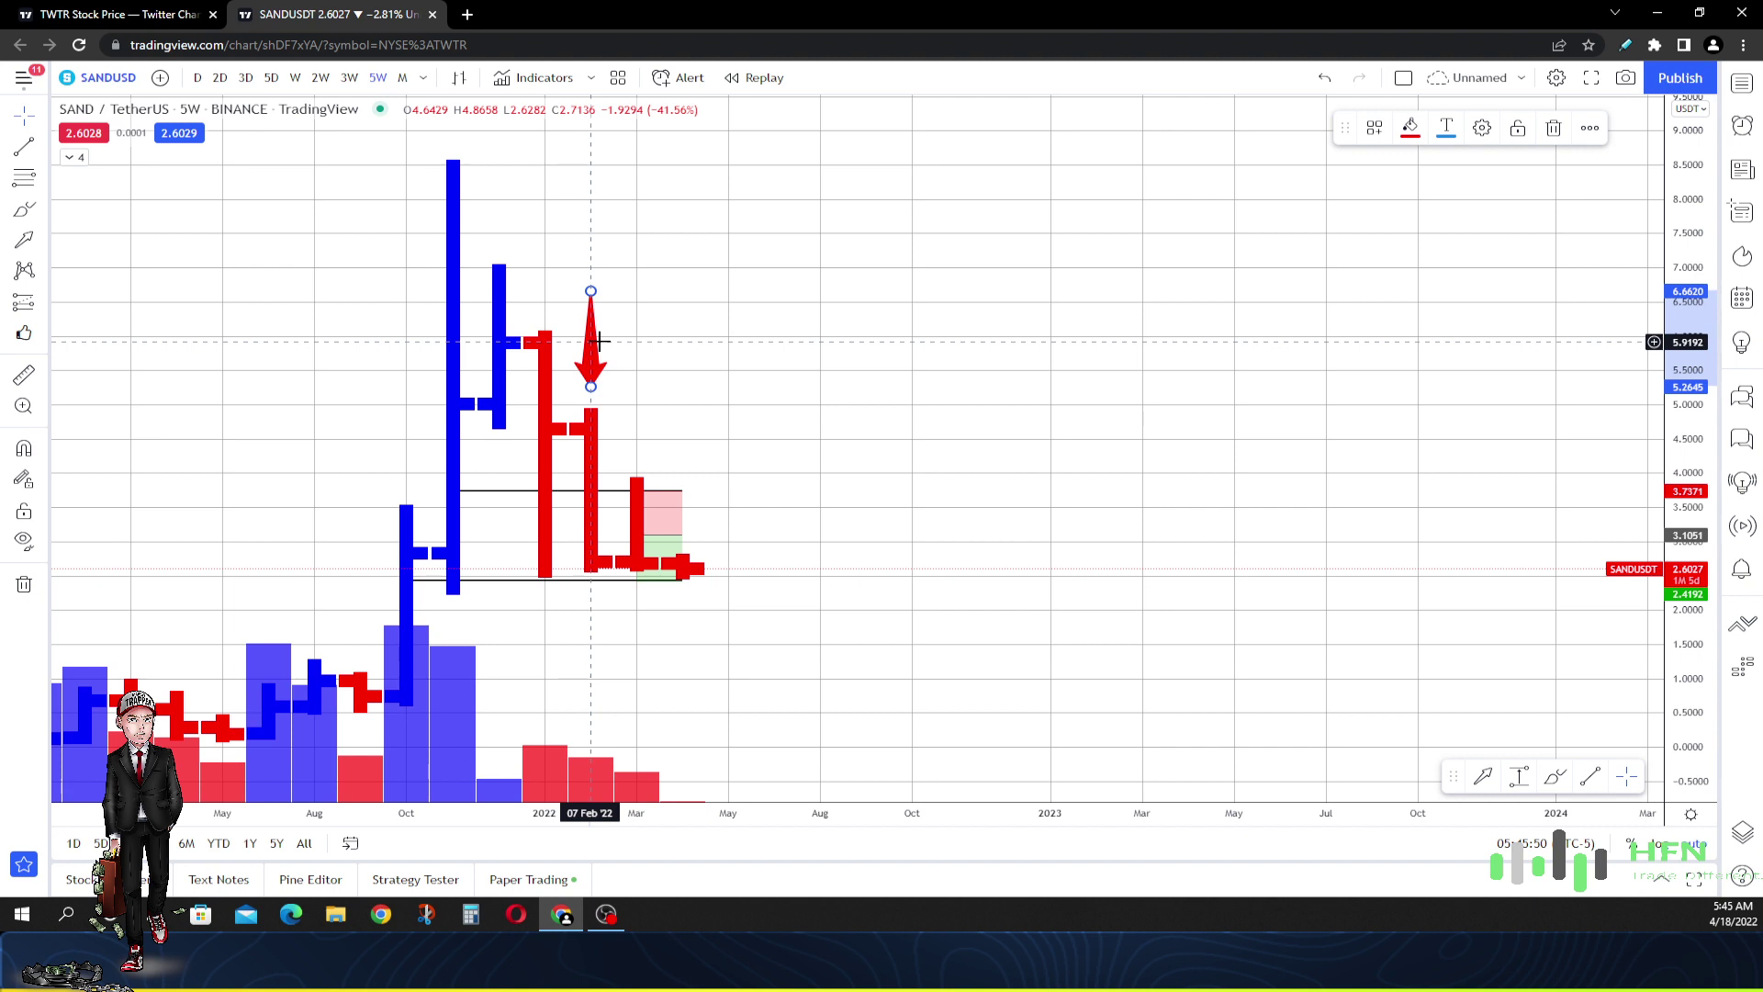
pyautogui.moveTo(588, 345); pyautogui.dragTo(634, 414)
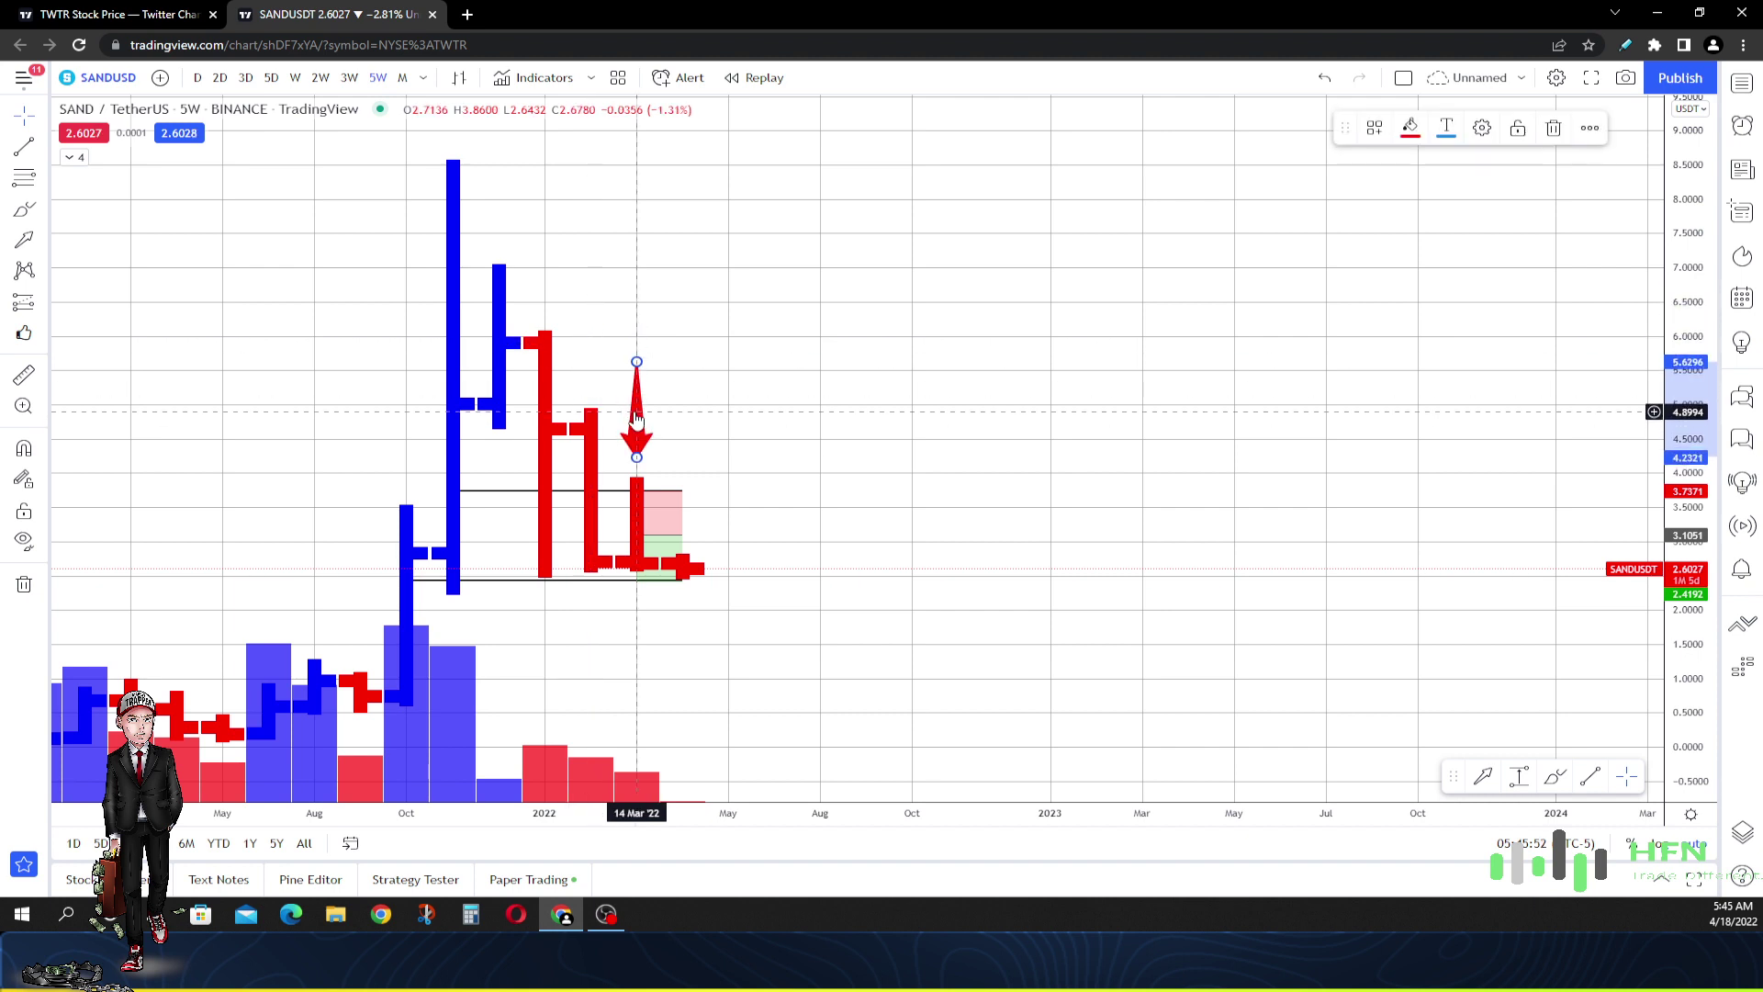
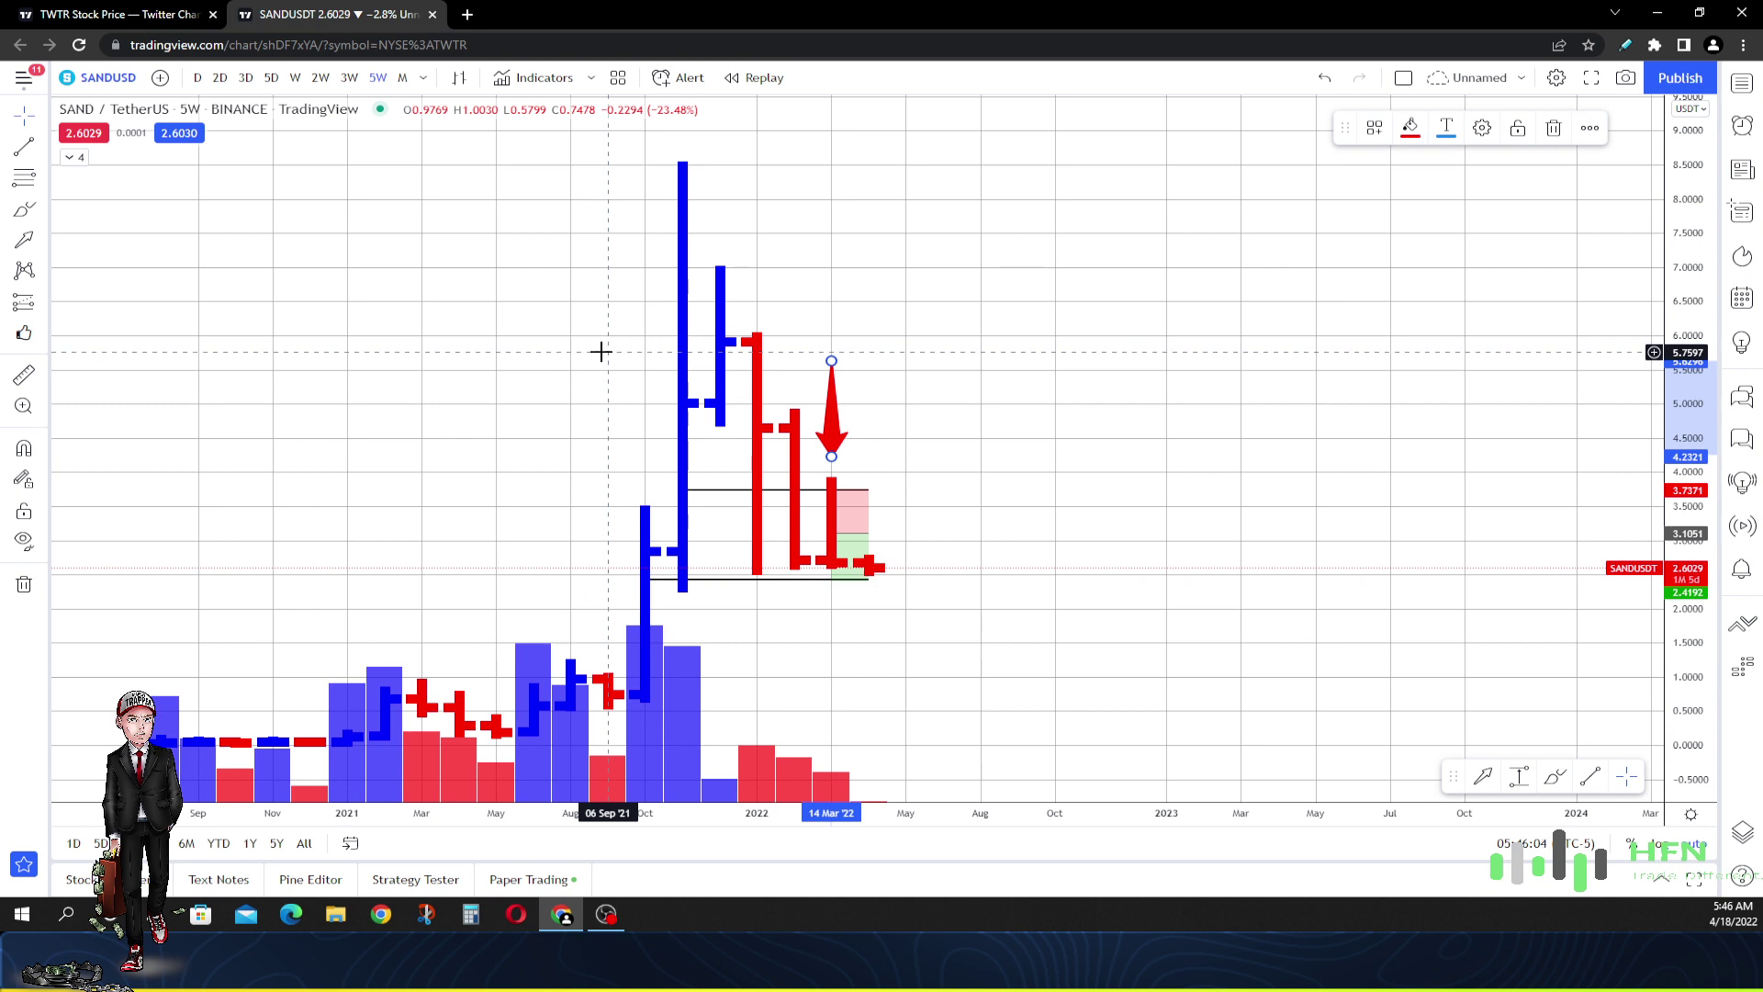
# Step: Draw a rising trend line from the mid-2021 low along the October 2021 low, extending it into late 2022
pyautogui.click(1591, 778)
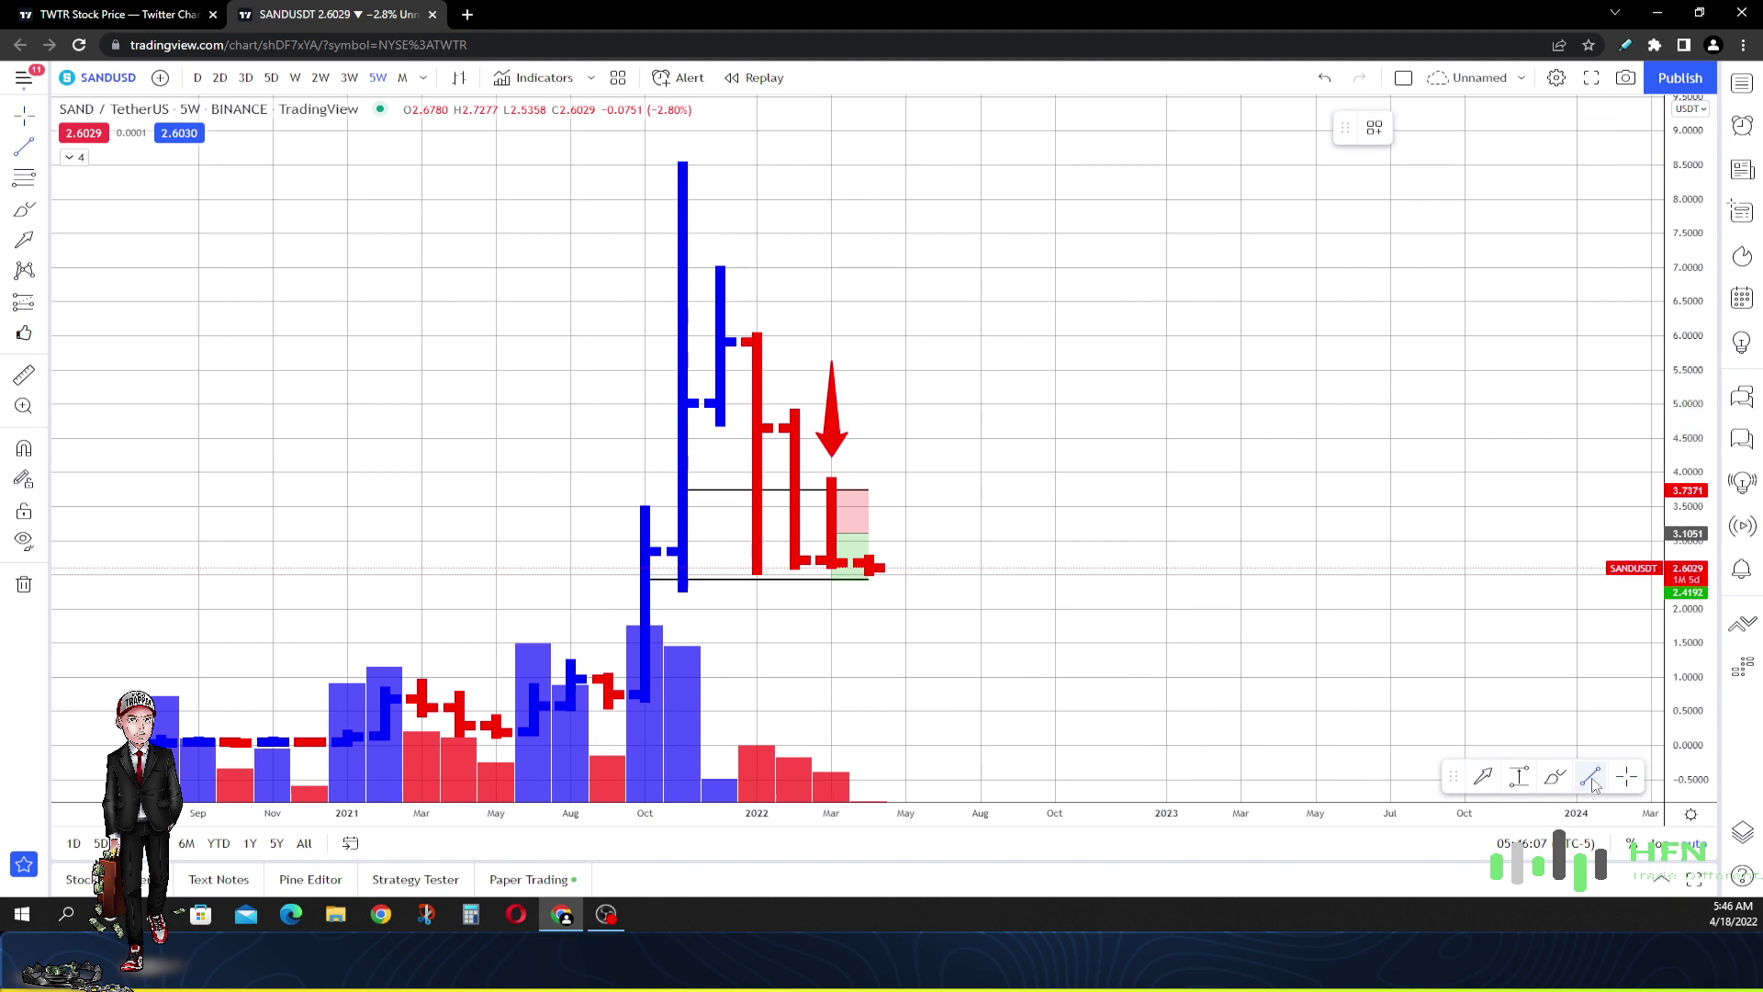
pyautogui.click(529, 738)
pyautogui.click(1091, 571)
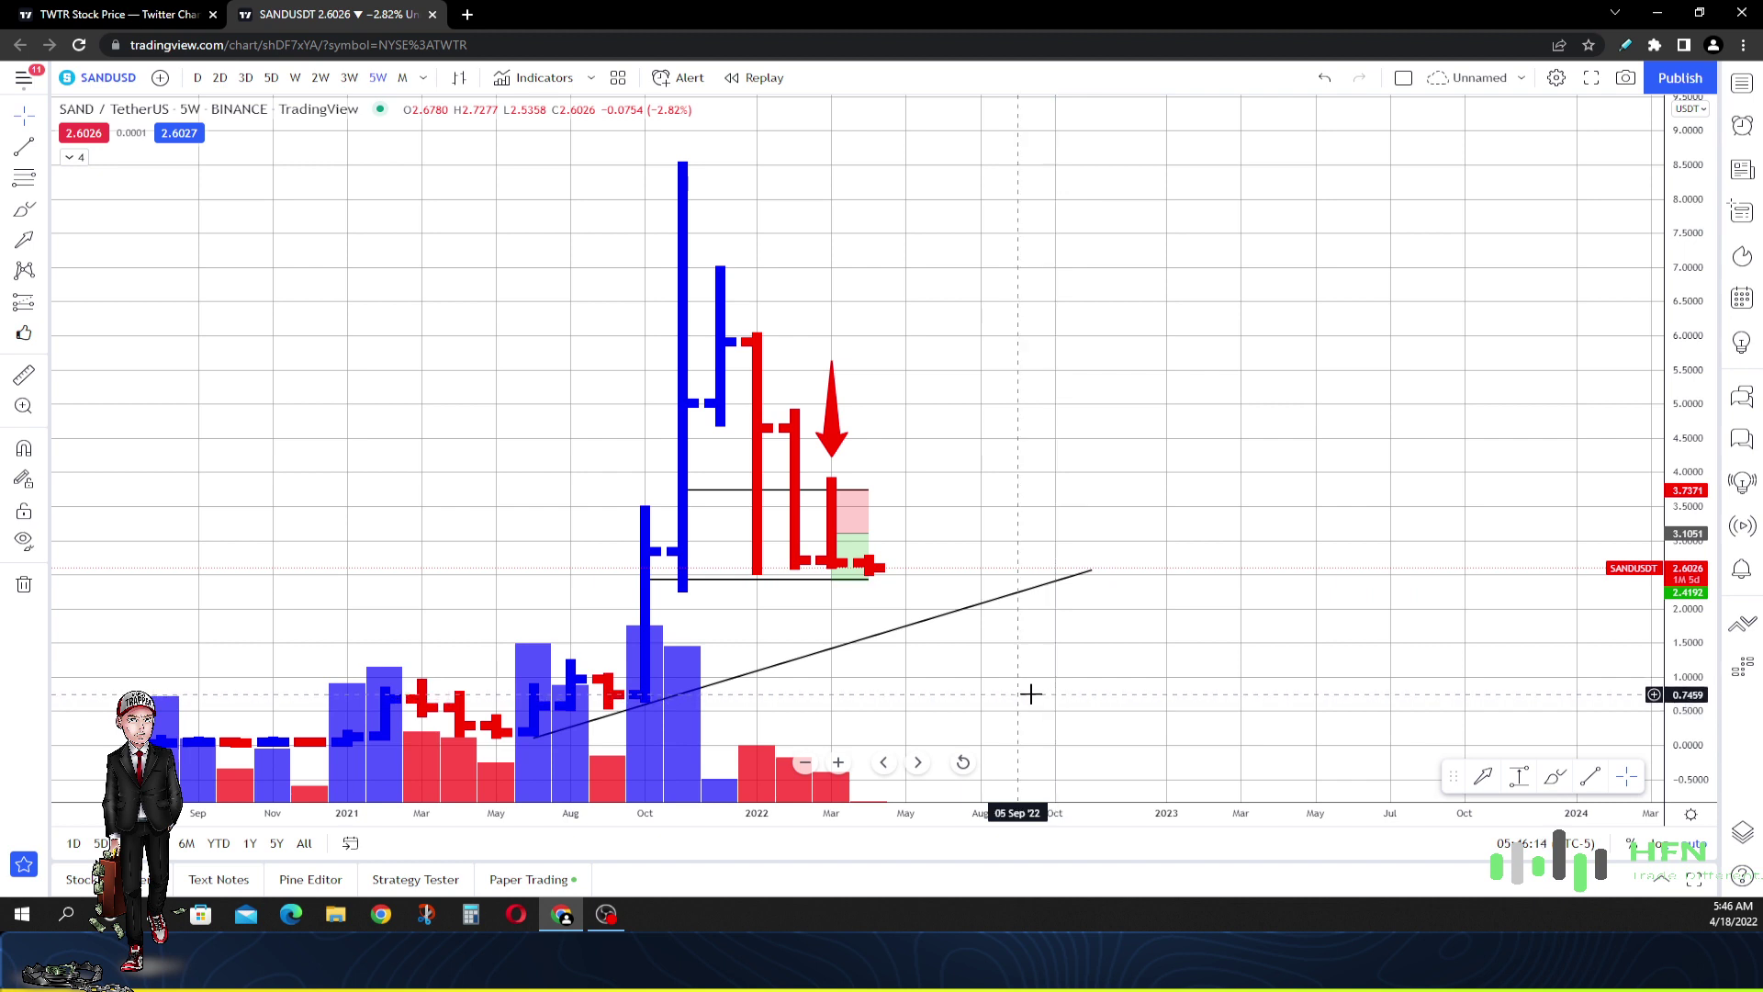
# Step: Point a red arrow at the rising trend line near 23 May 2022, and delete the arrow above the 14 March bar
pyautogui.click(1482, 776)
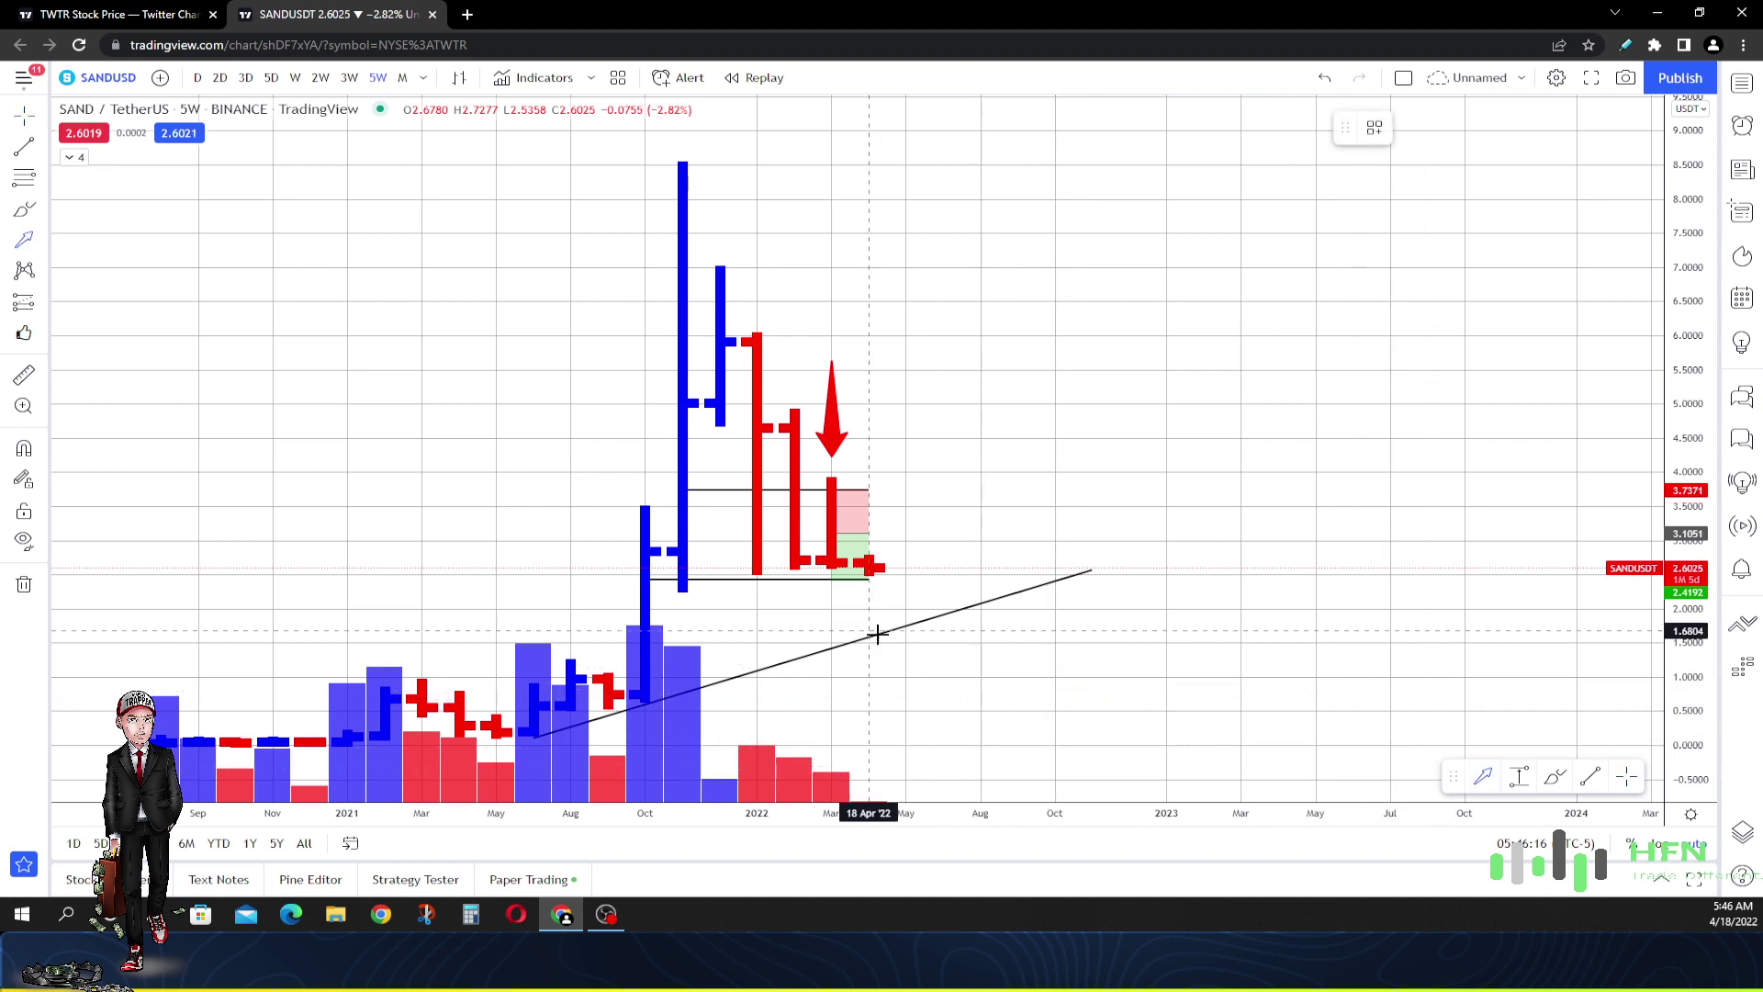
pyautogui.click(981, 707)
pyautogui.click(906, 634)
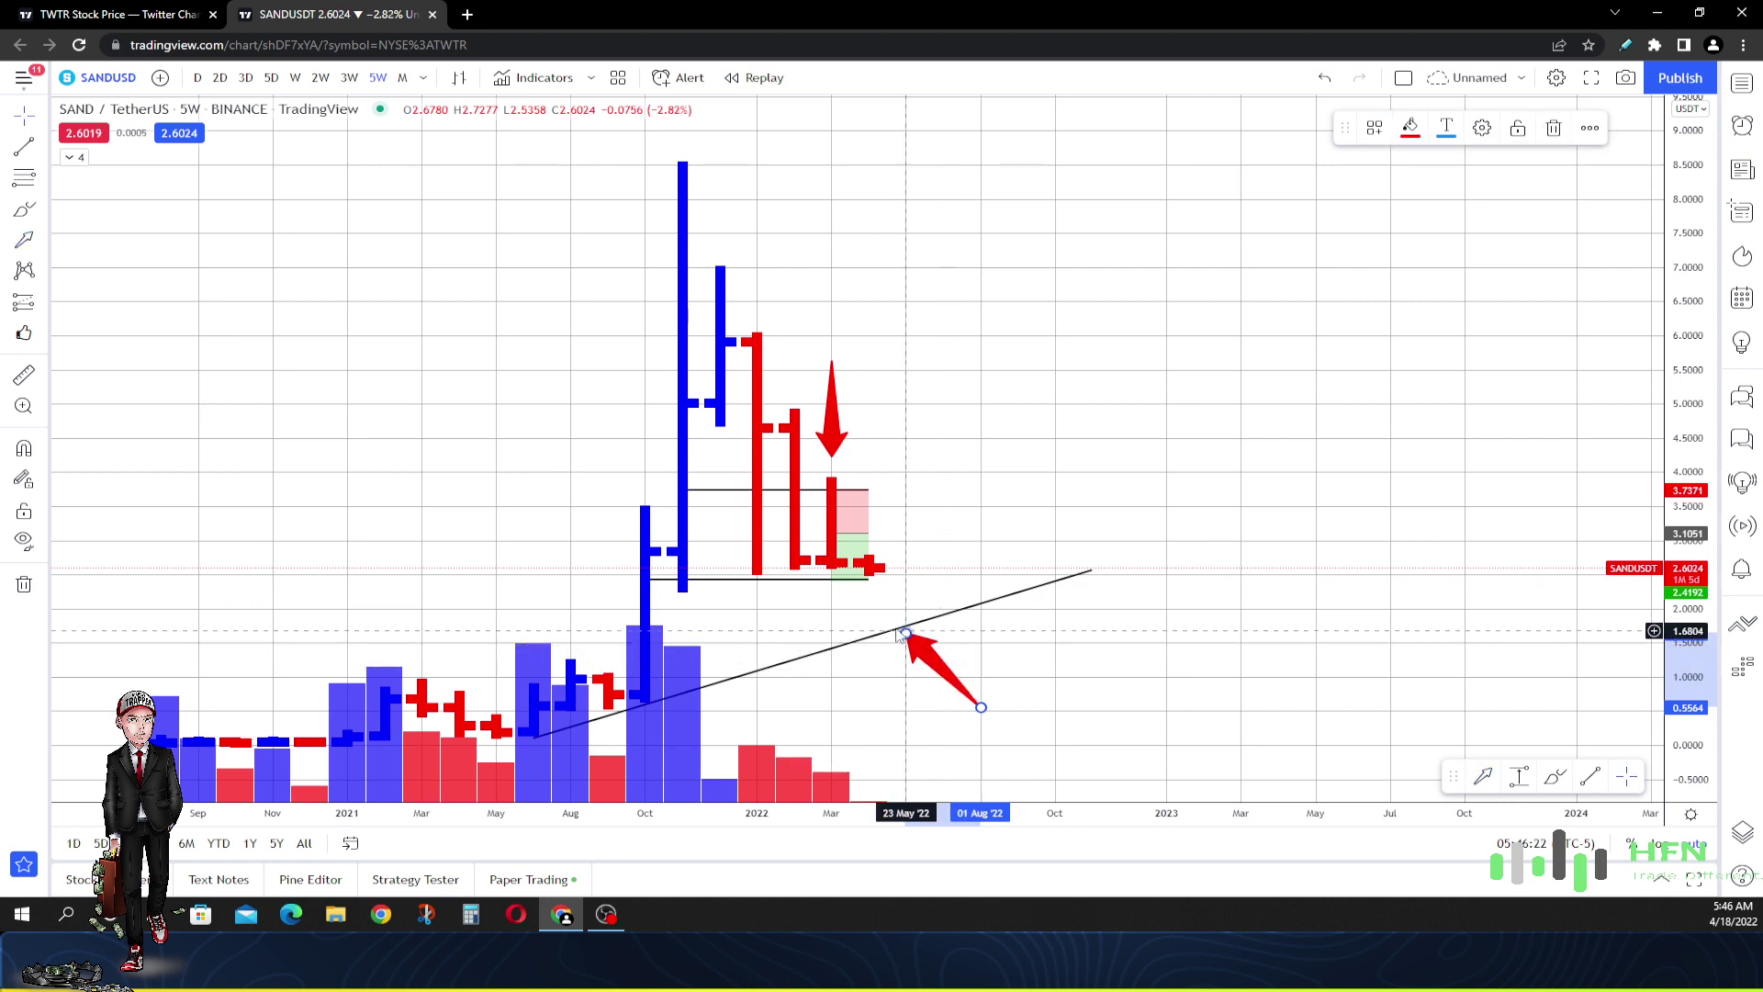
pyautogui.click(857, 414)
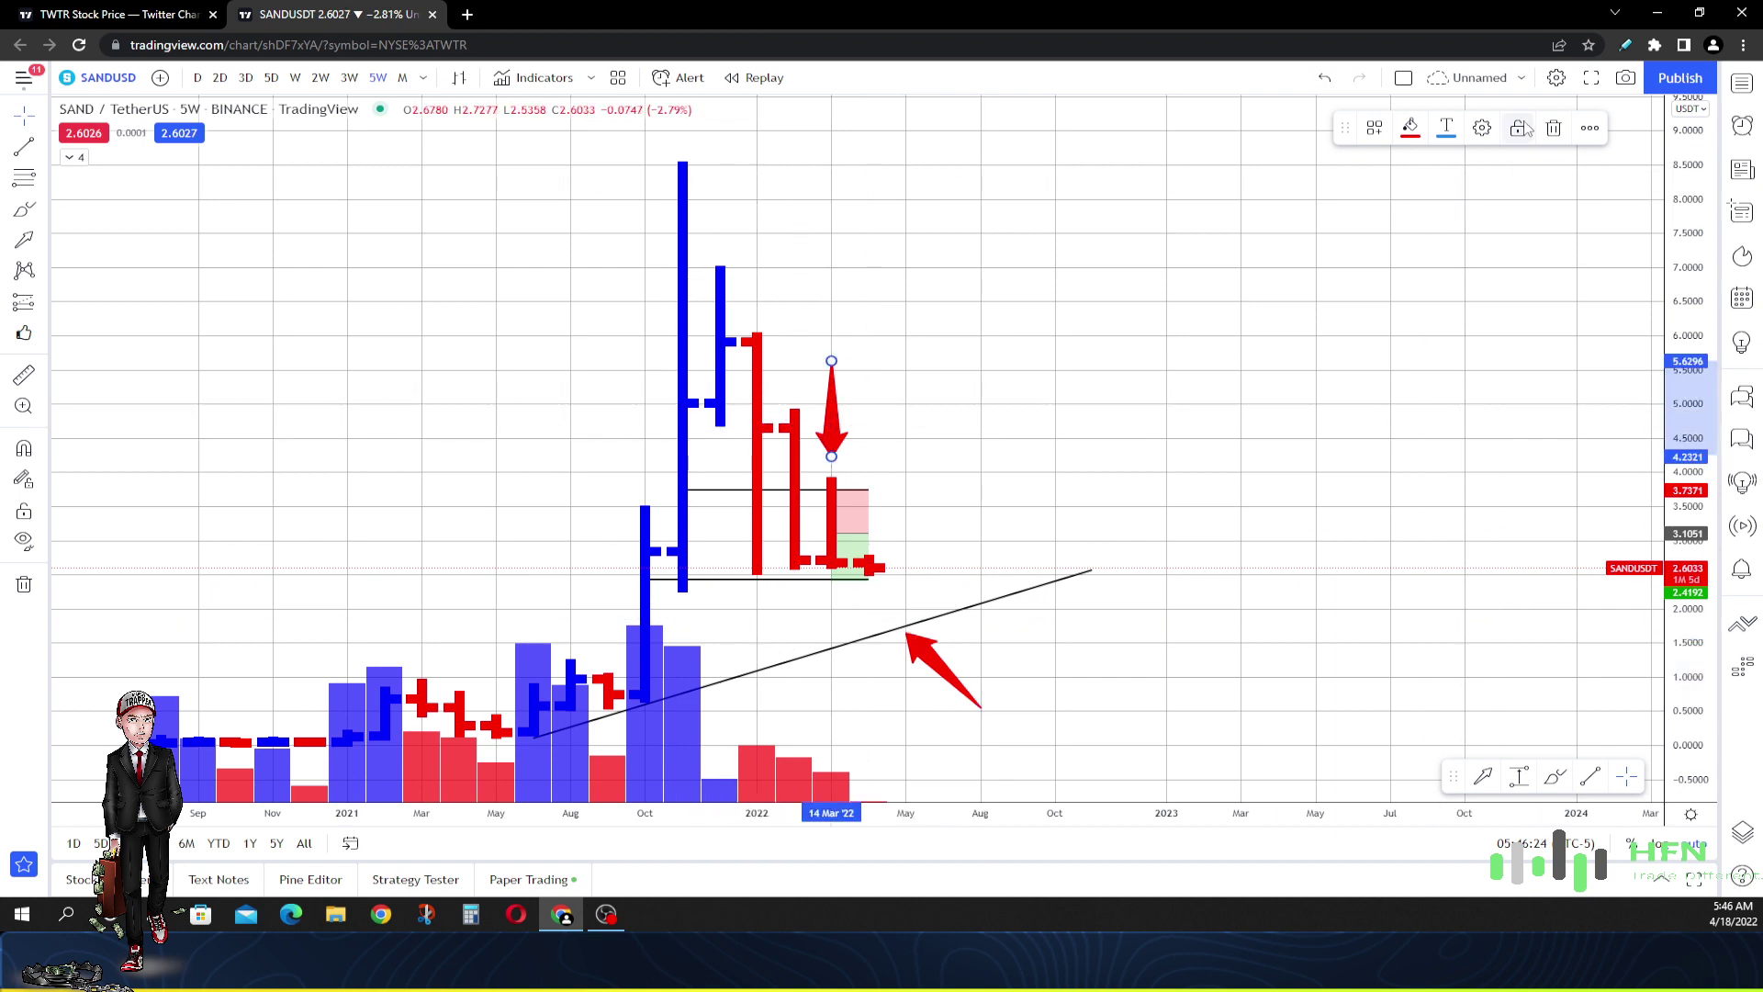
pyautogui.click(1552, 129)
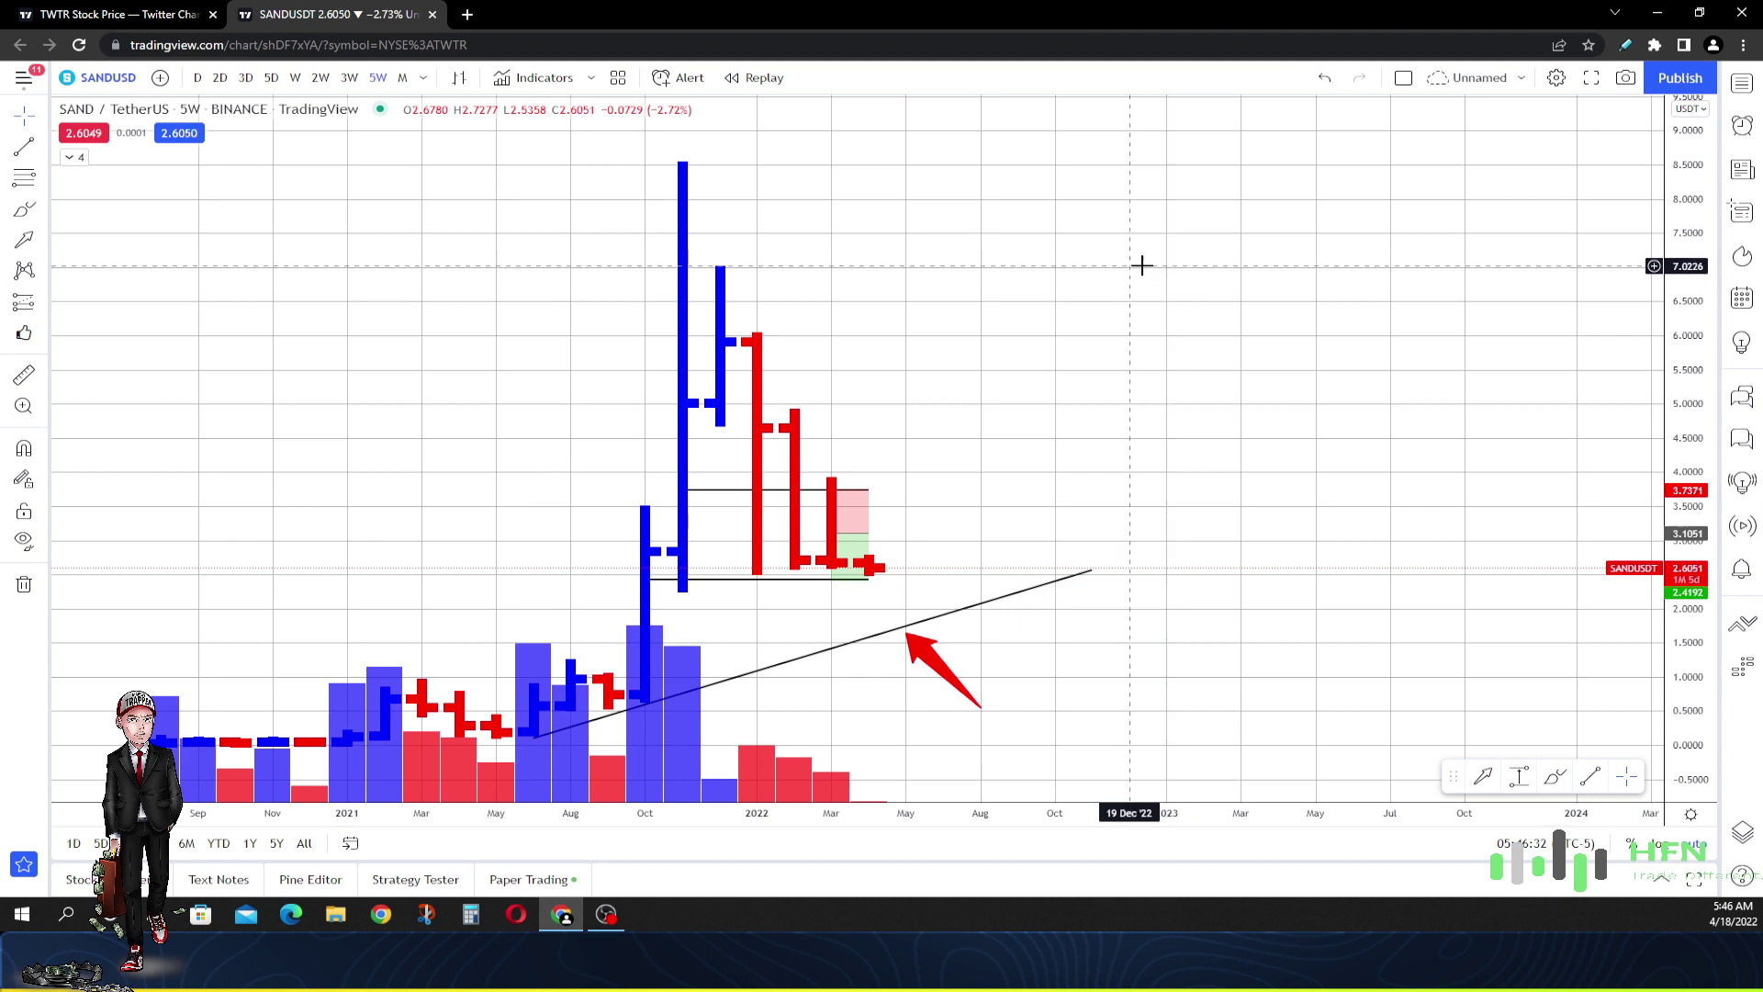
# Step: Switch to the daily timeframe and move the rising trend line's start to the low near 26 June 2021, at about 0.15
pyautogui.click(206, 81)
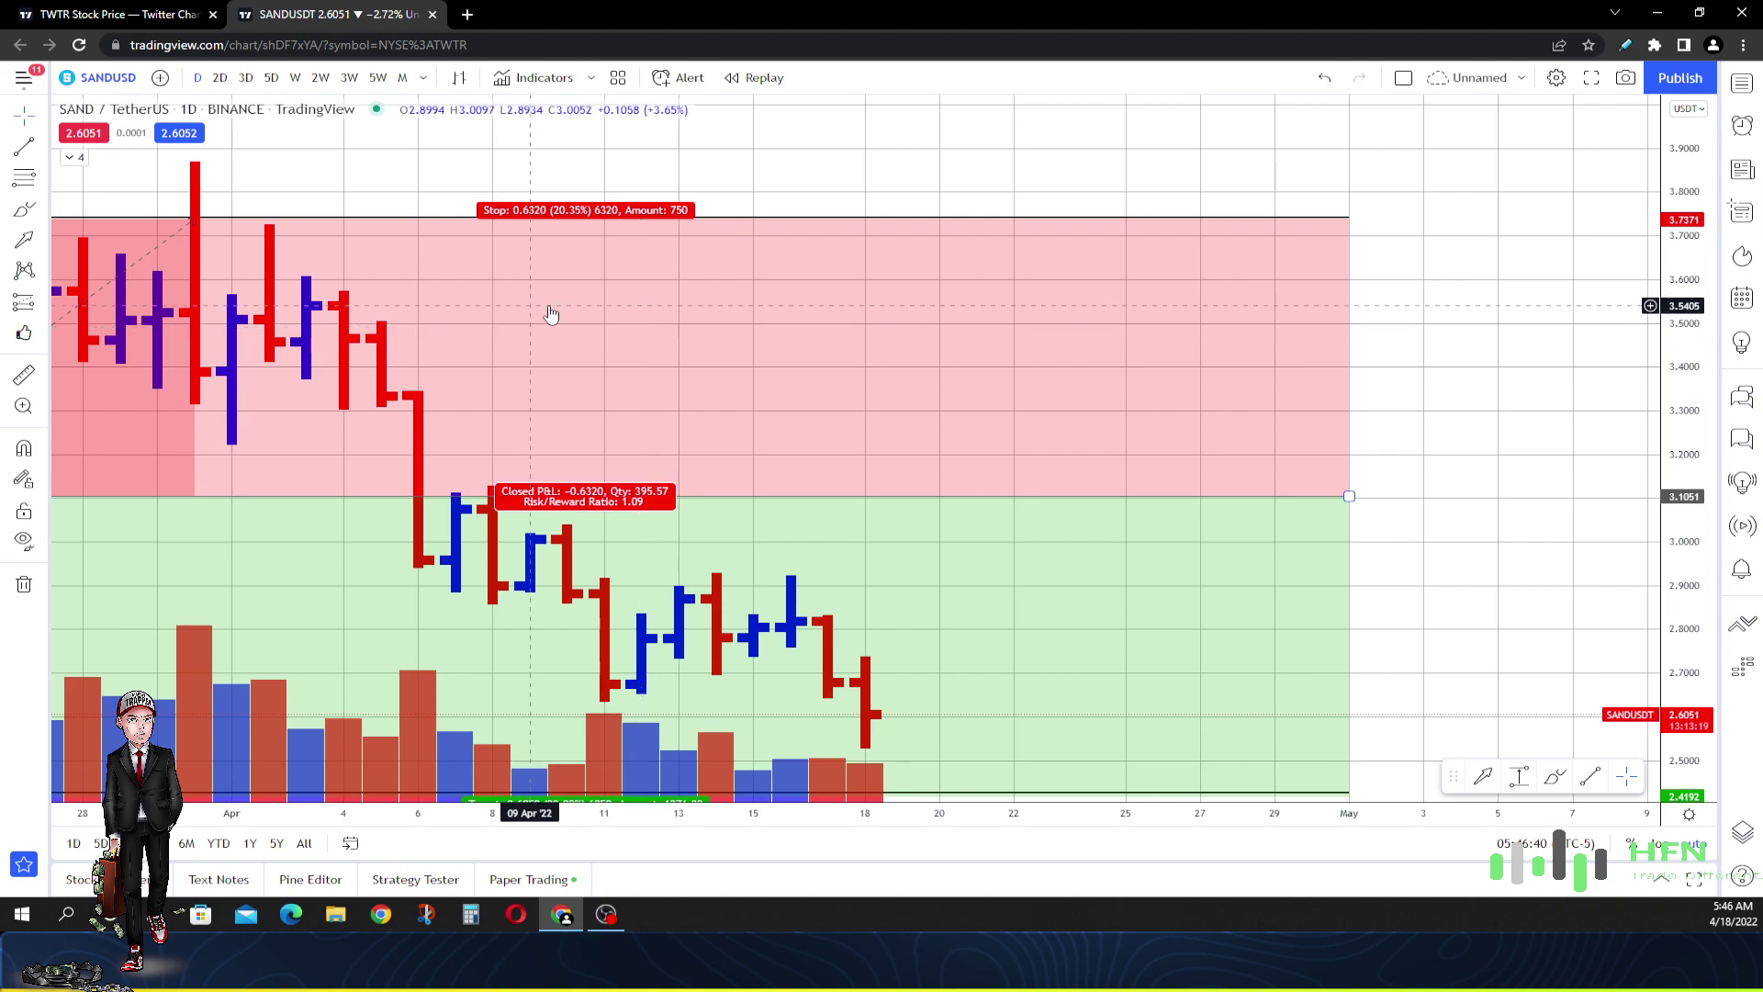
pyautogui.scroll(-10, 675, 332)
pyautogui.scroll(-2, 675, 331)
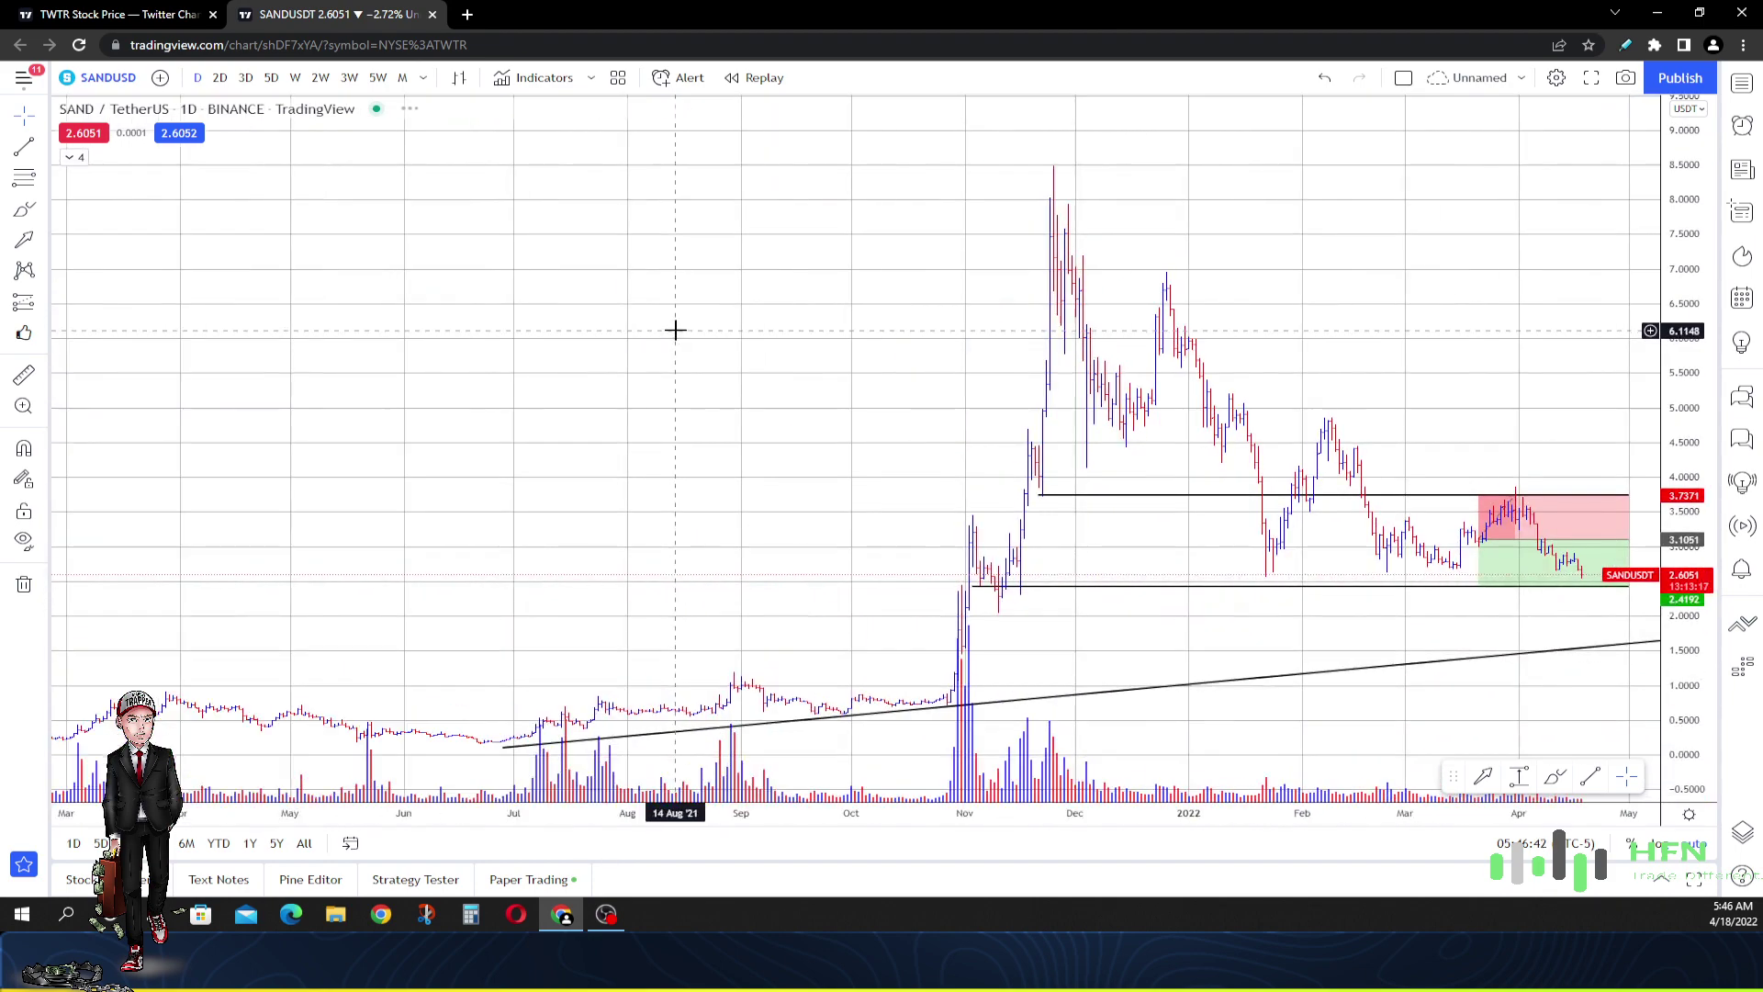
pyautogui.moveTo(502, 749)
pyautogui.mouseDown()
pyautogui.moveTo(542, 742)
pyautogui.moveTo(499, 752)
pyautogui.mouseUp()
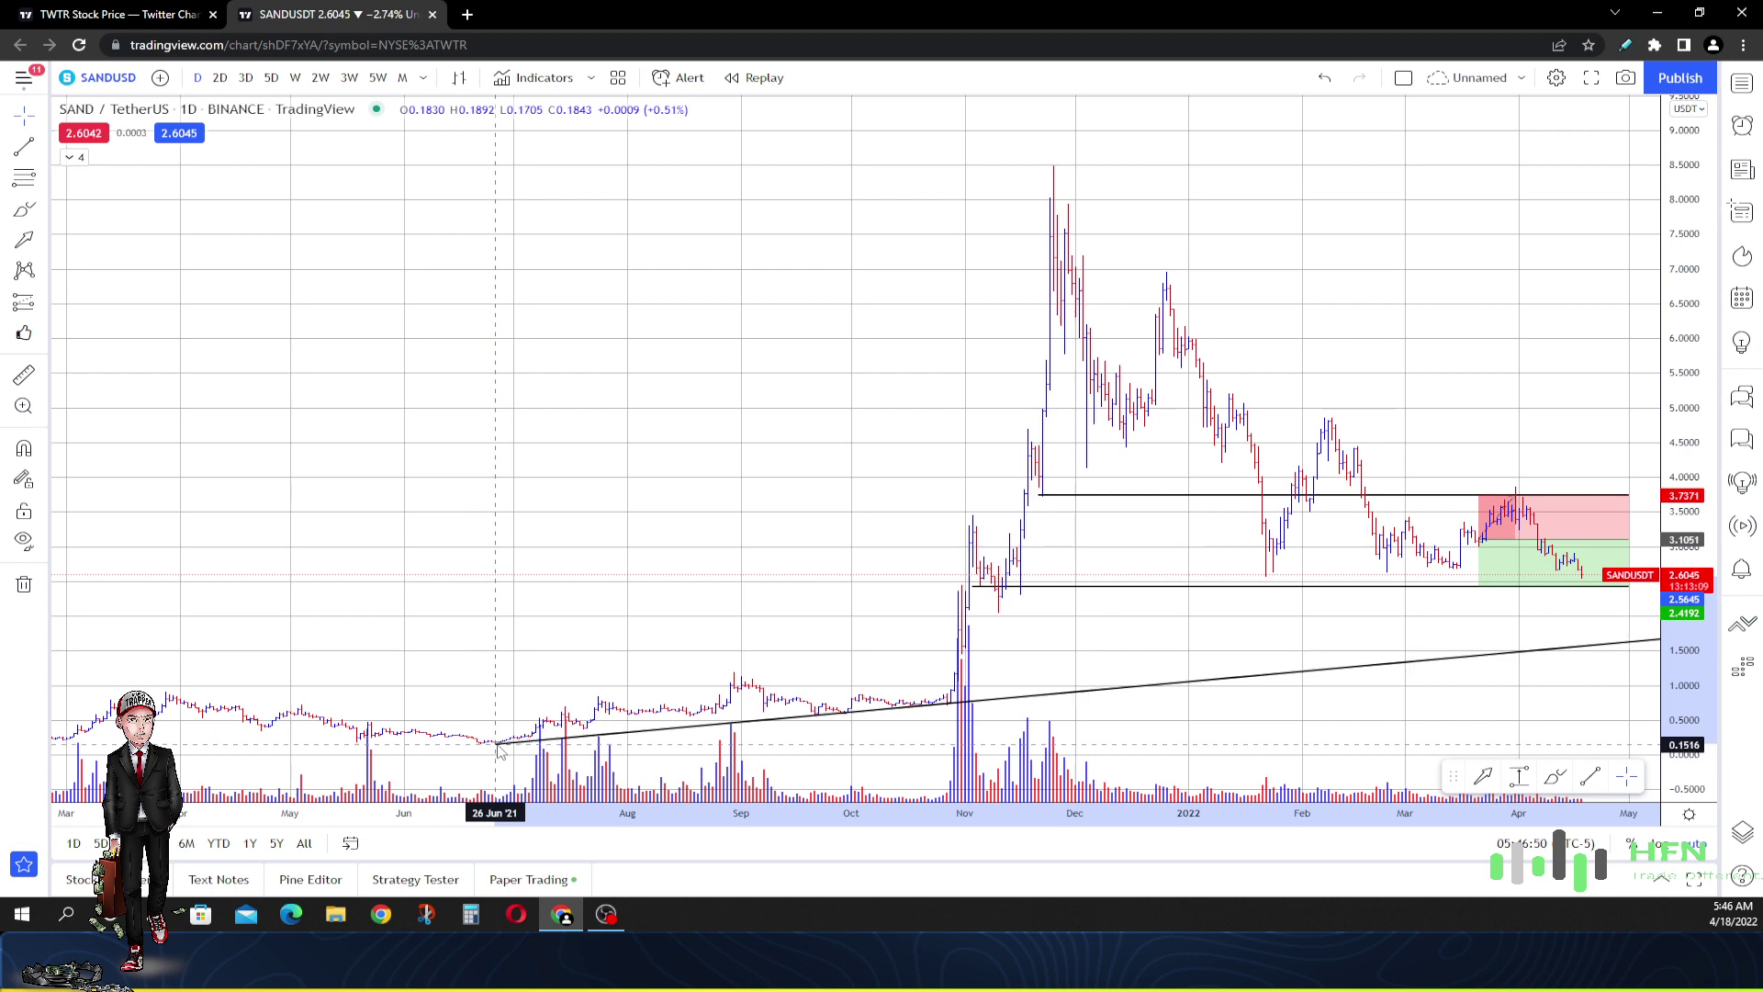
# Step: Shorten the rising trend line along its slope so that it ends around 1 July 2022
pyautogui.scroll(-3, 610, 527)
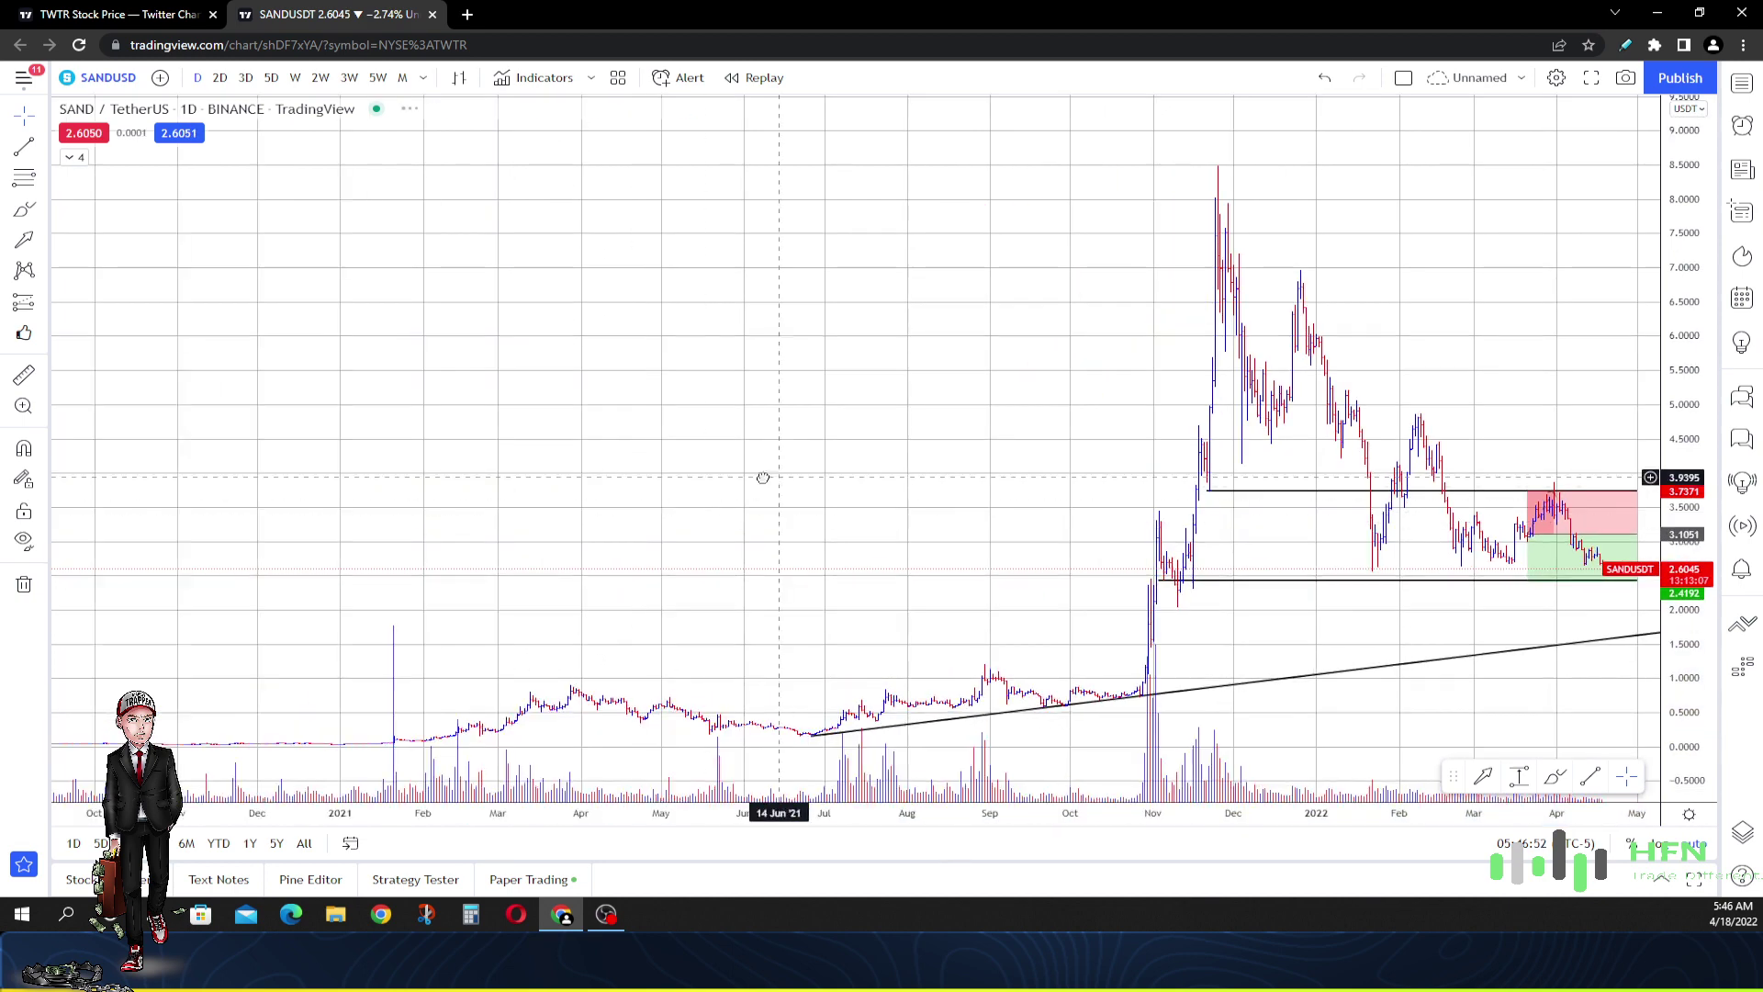
pyautogui.moveTo(775, 477); pyautogui.dragTo(601, 479)
pyautogui.scroll(-3, 602, 479)
pyautogui.moveTo(1201, 618); pyautogui.dragTo(677, 591)
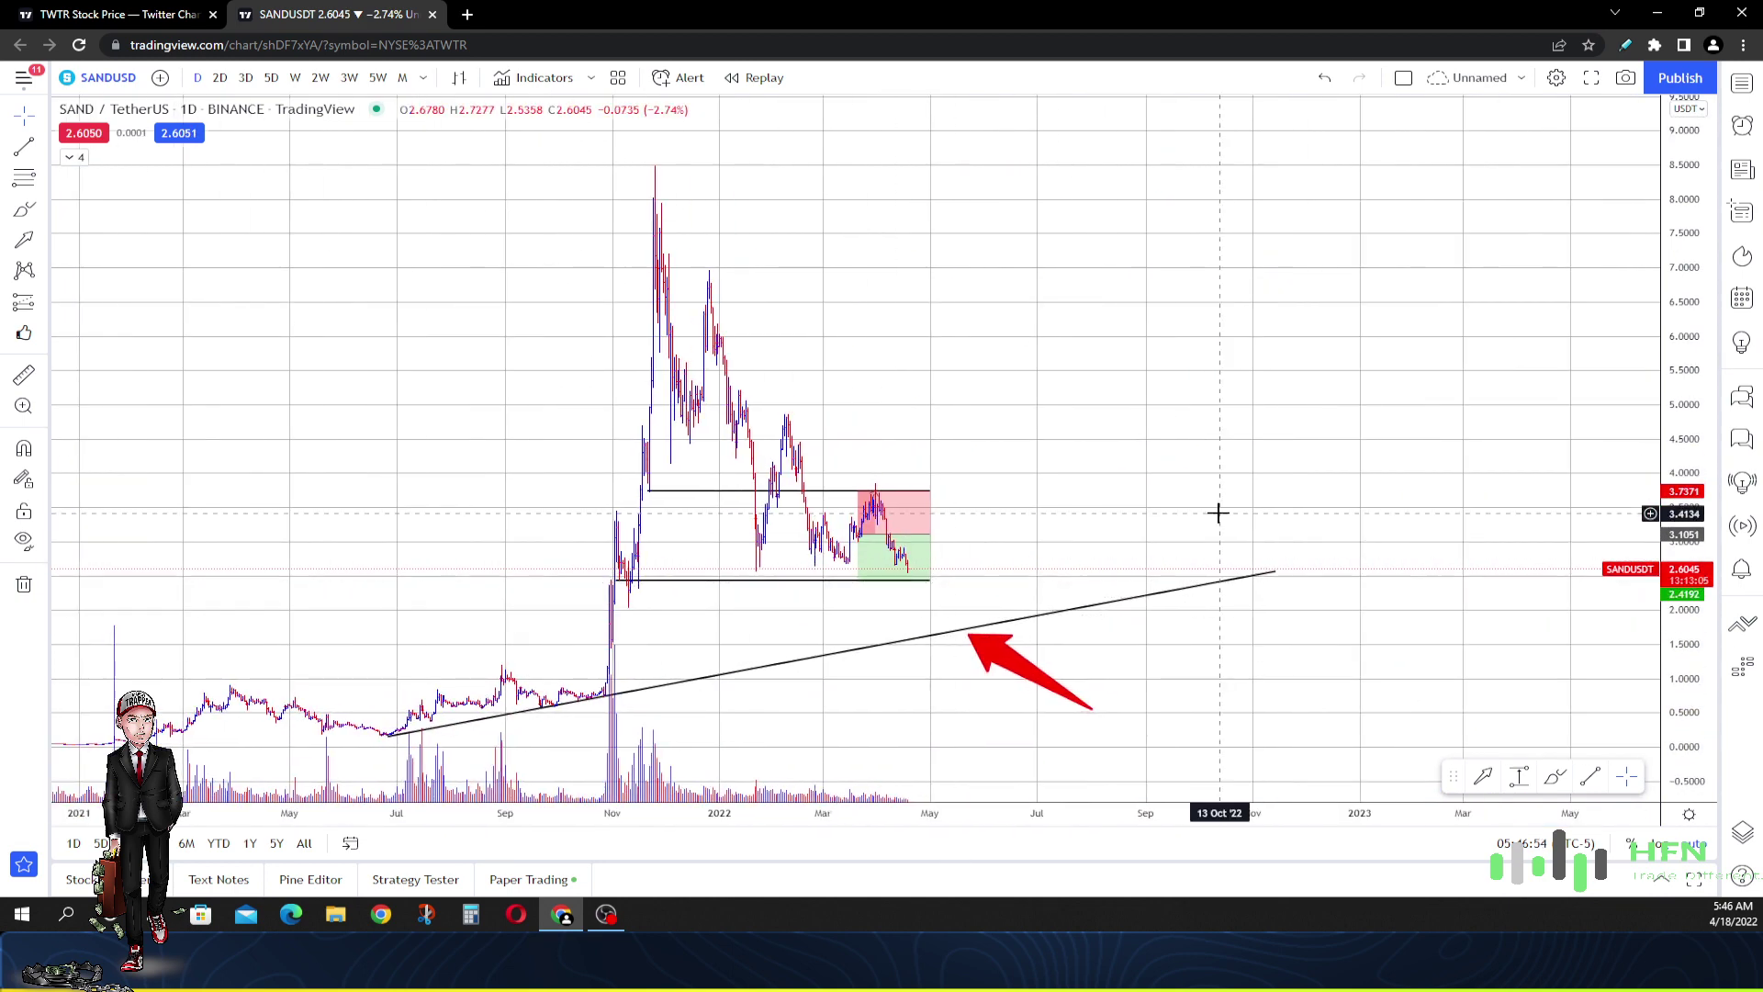
pyautogui.moveTo(1277, 573); pyautogui.dragTo(1035, 621)
pyautogui.doubleClick(1007, 666)
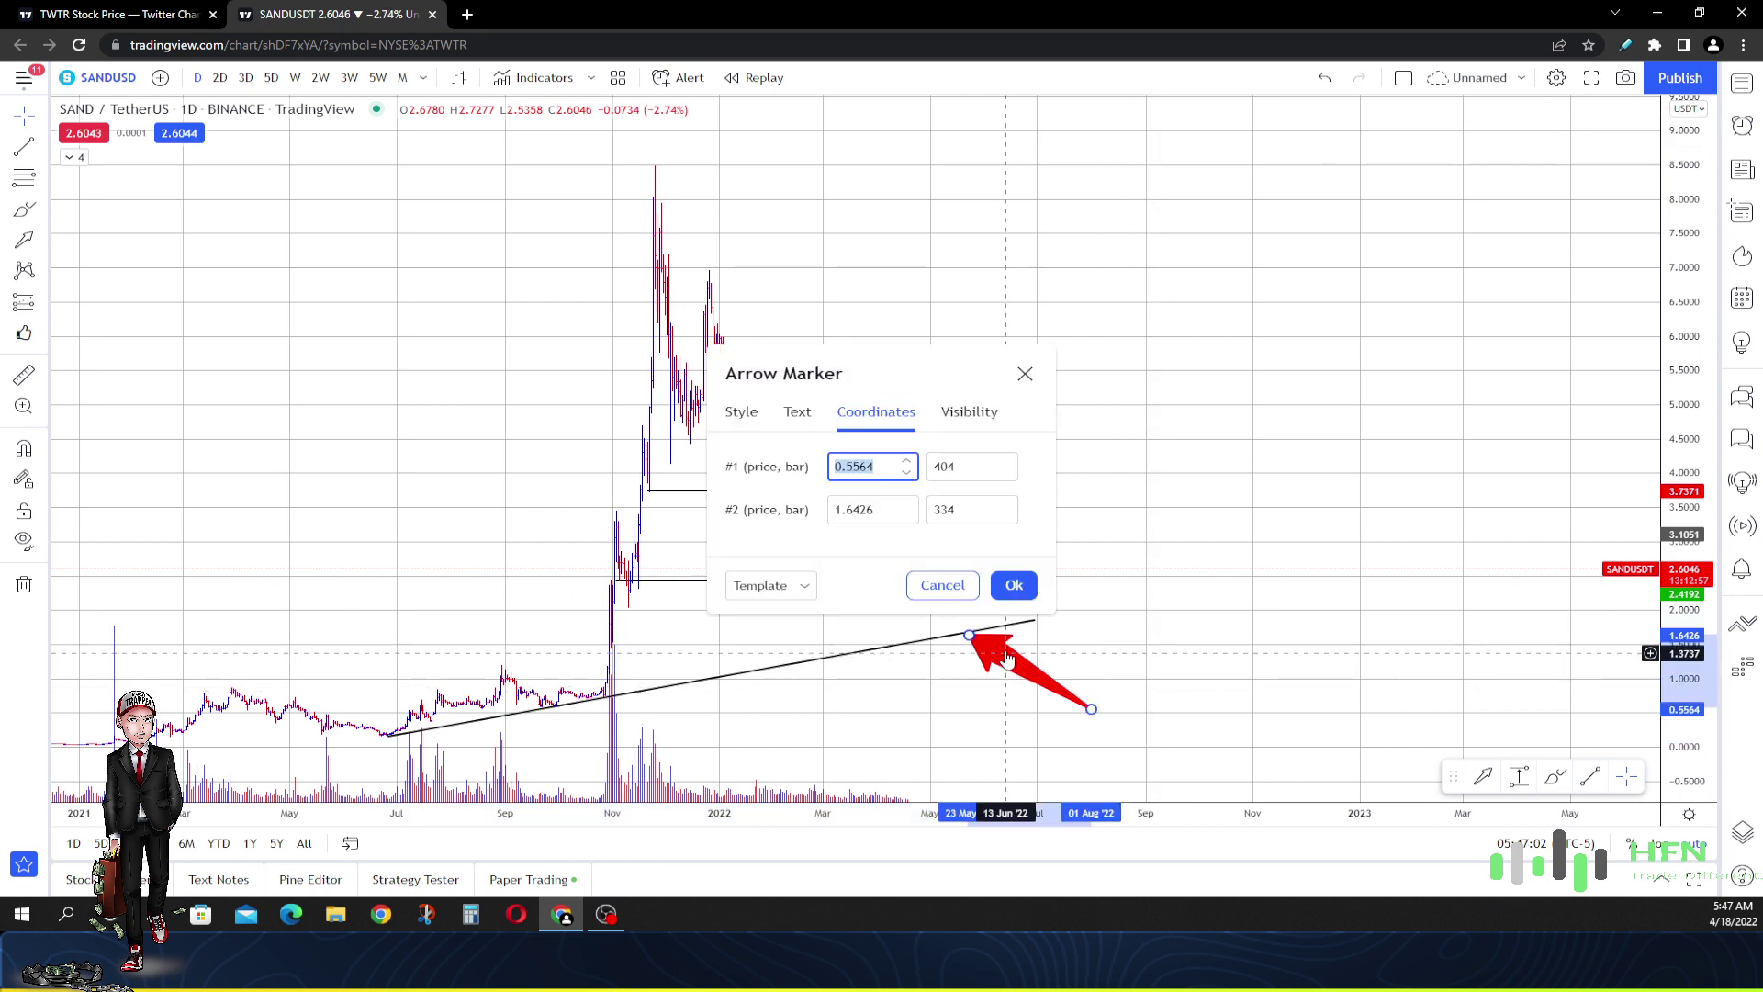
pyautogui.click(972, 586)
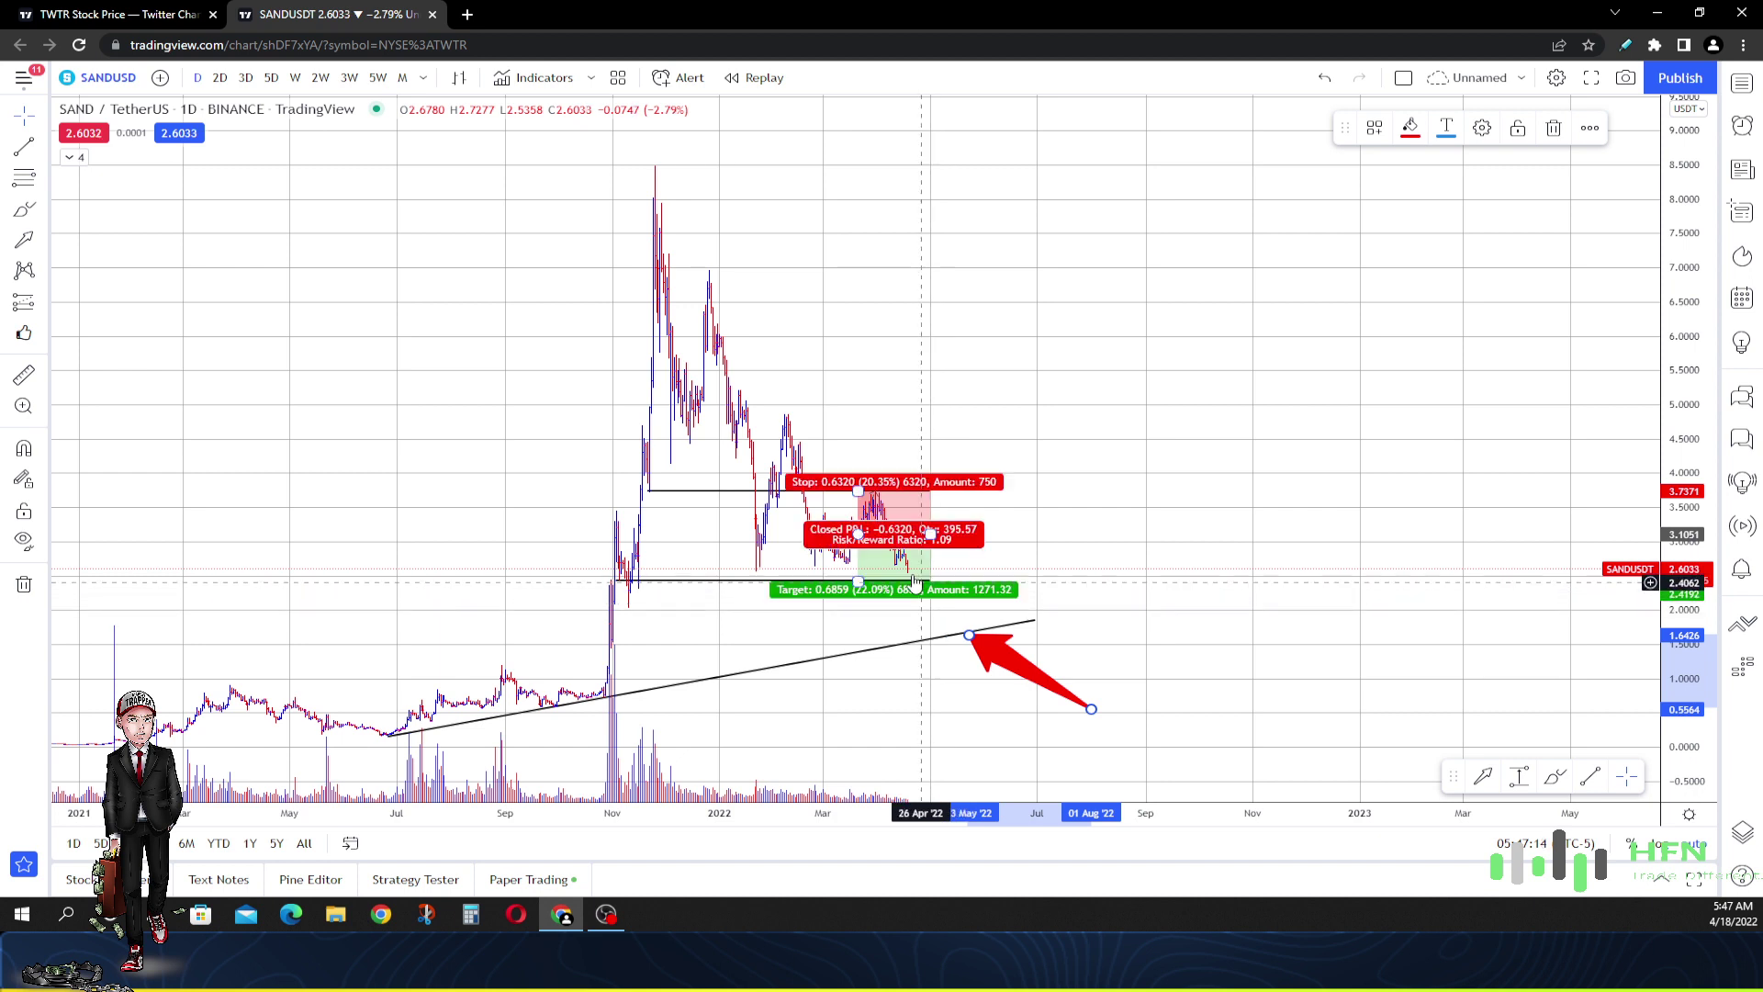
# Step: Trace the price swings from the November 2021 high down to the trend line with a red brush stroke, and delete the stroke
pyautogui.click(1555, 776)
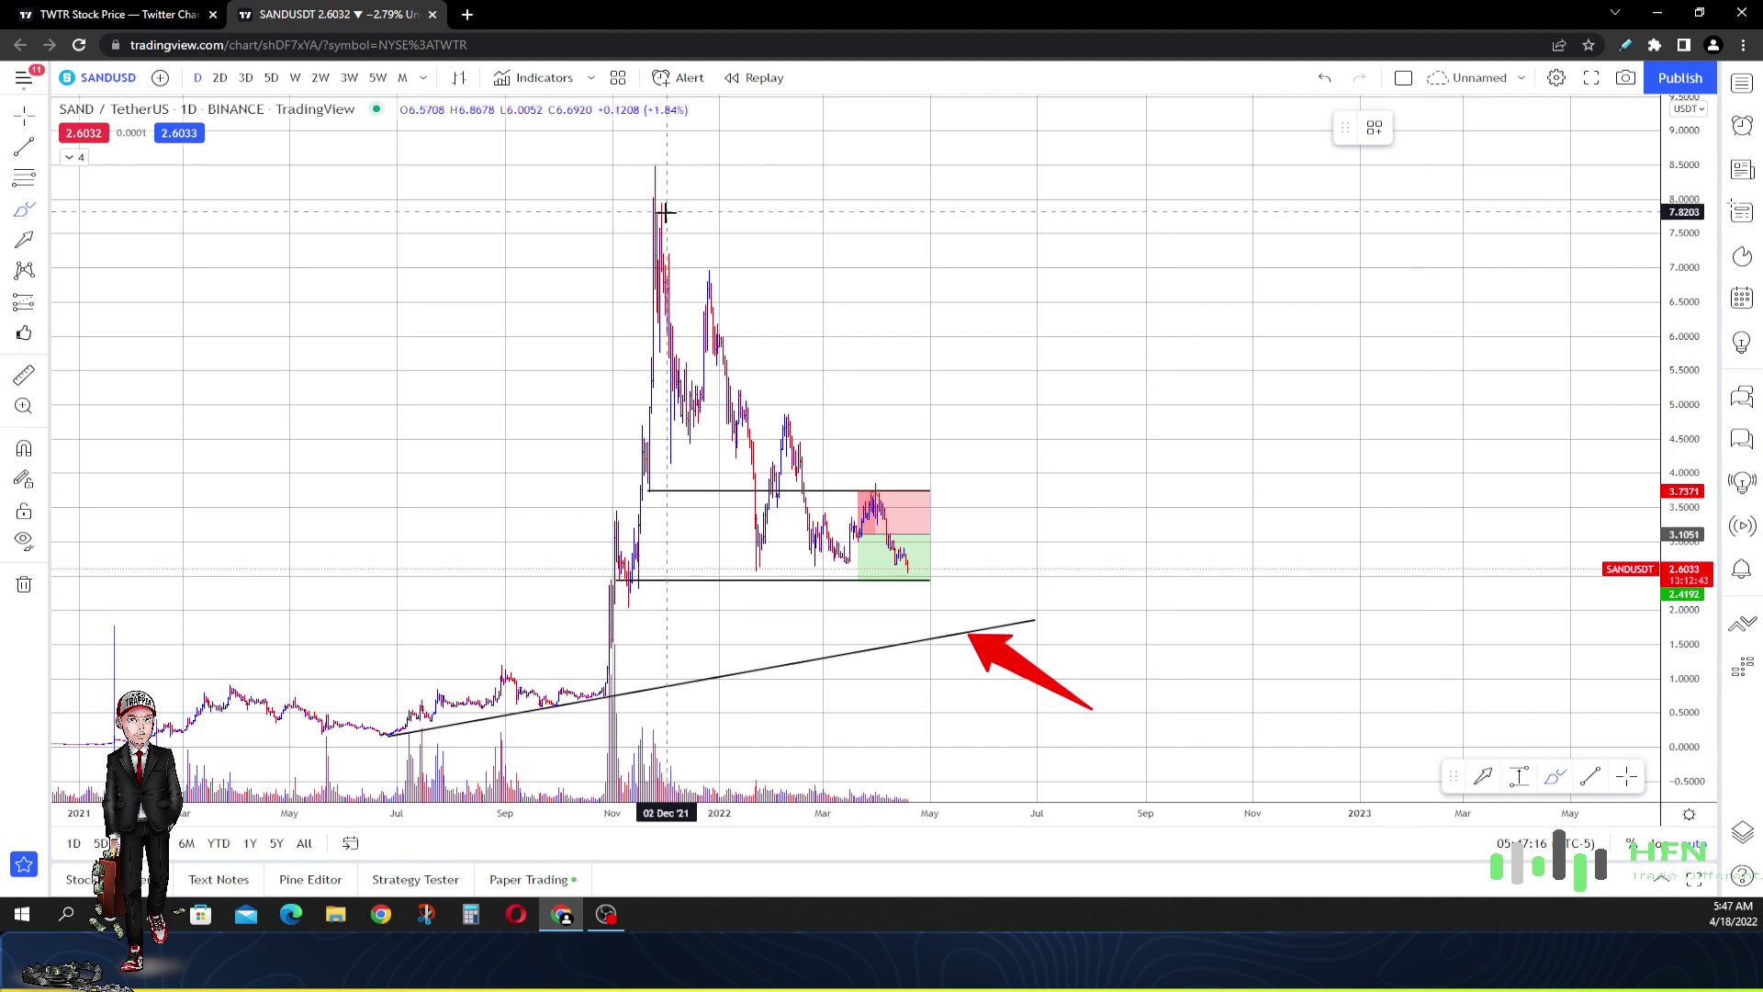
pyautogui.moveTo(652, 177)
pyautogui.mouseDown()
pyautogui.moveTo(666, 420)
pyautogui.moveTo(681, 439)
pyautogui.moveTo(709, 303)
pyautogui.moveTo(760, 531)
pyautogui.moveTo(777, 487)
pyautogui.moveTo(815, 523)
pyautogui.moveTo(864, 514)
pyautogui.moveTo(902, 578)
pyautogui.moveTo(965, 548)
pyautogui.moveTo(979, 620)
pyautogui.mouseUp()
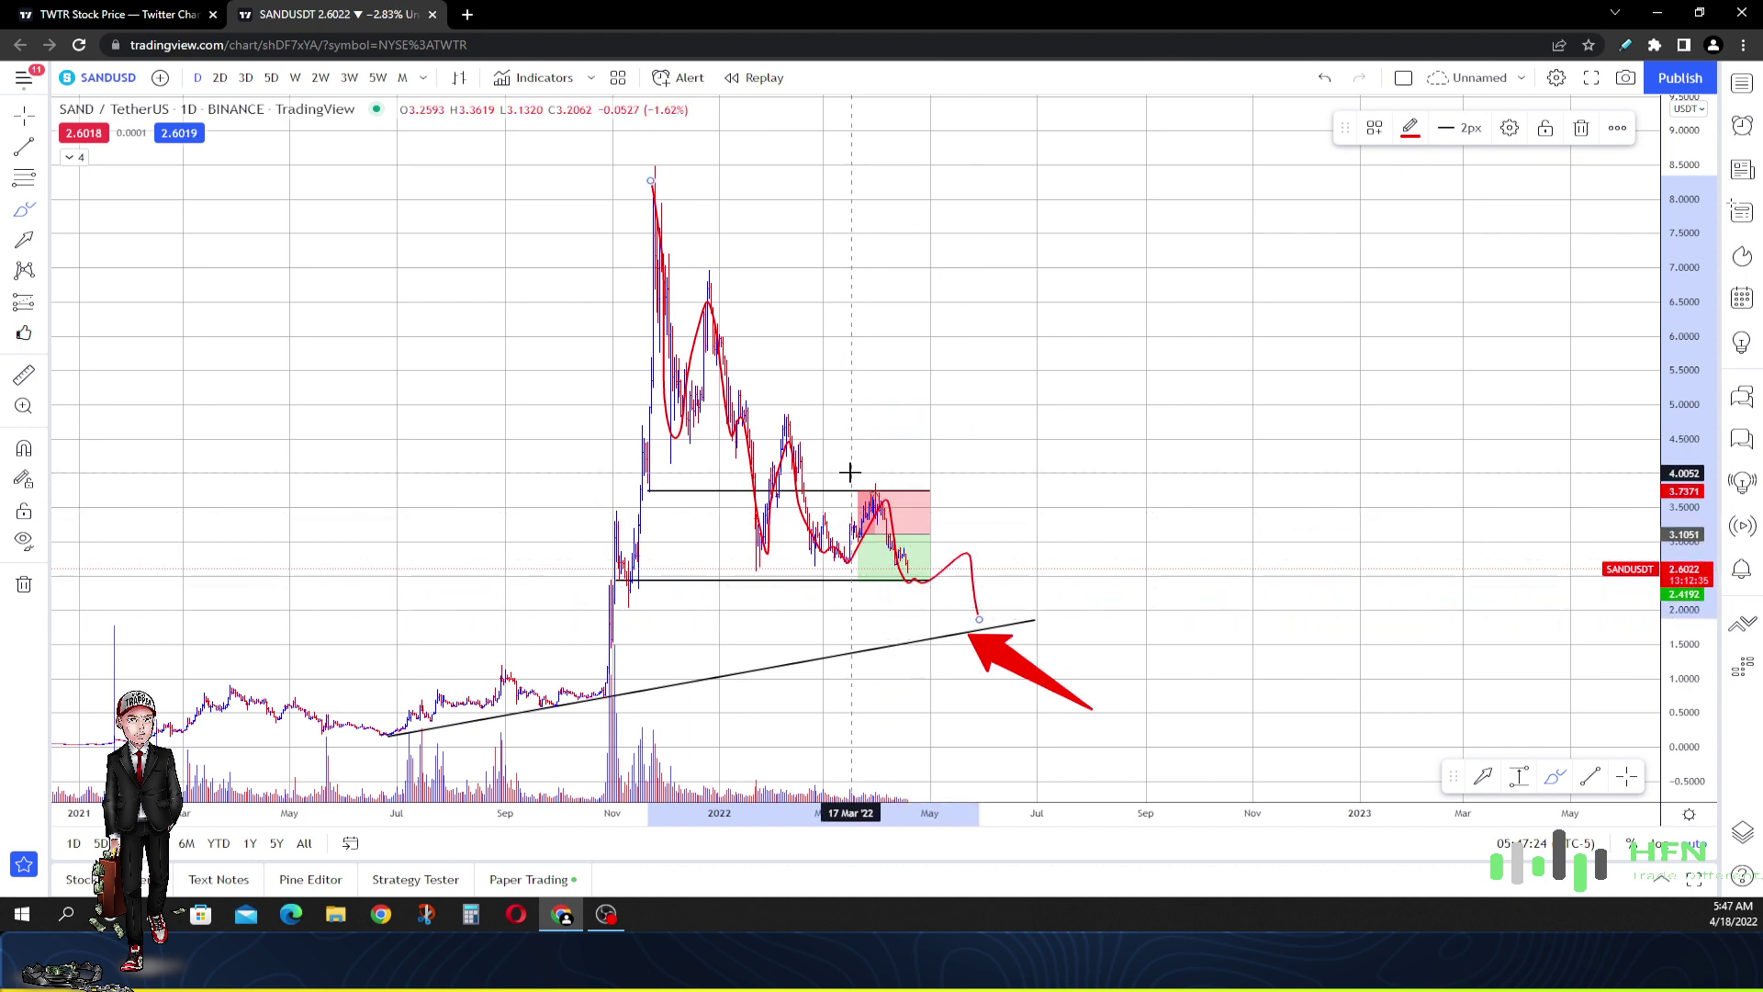
pyautogui.click(1582, 128)
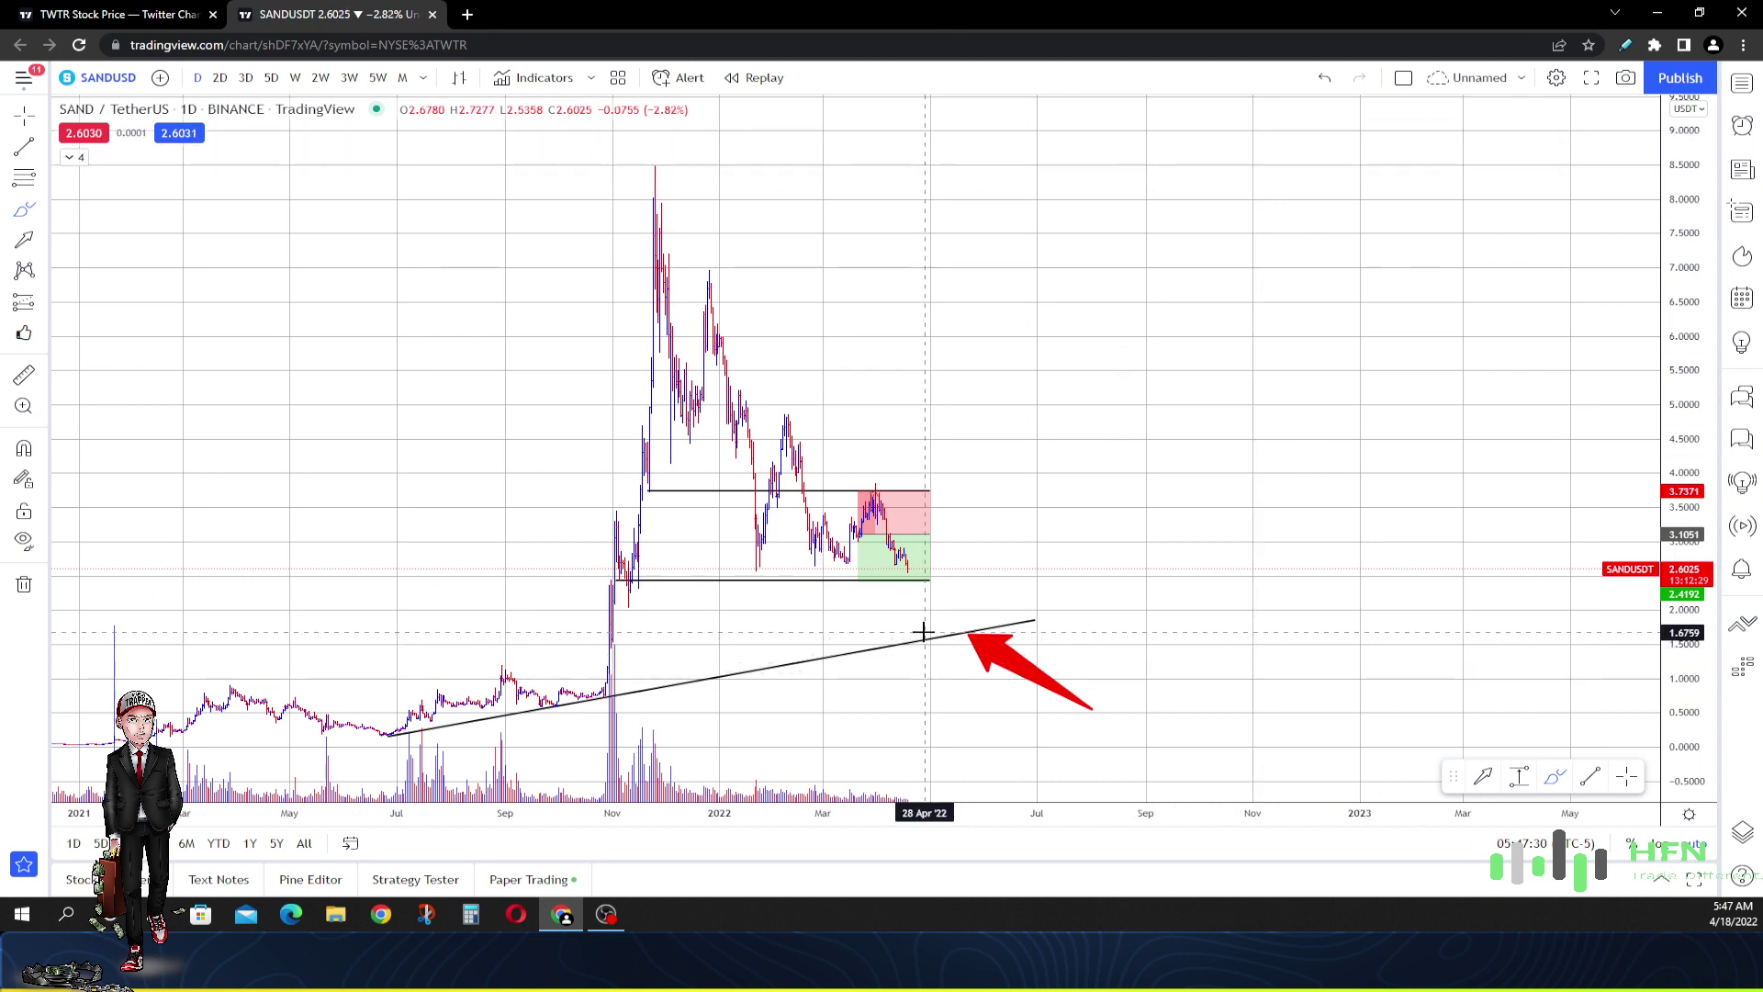
# Step: Measure the price range from the current price down to the rising trend line, and delete the measurement
pyautogui.click(1520, 778)
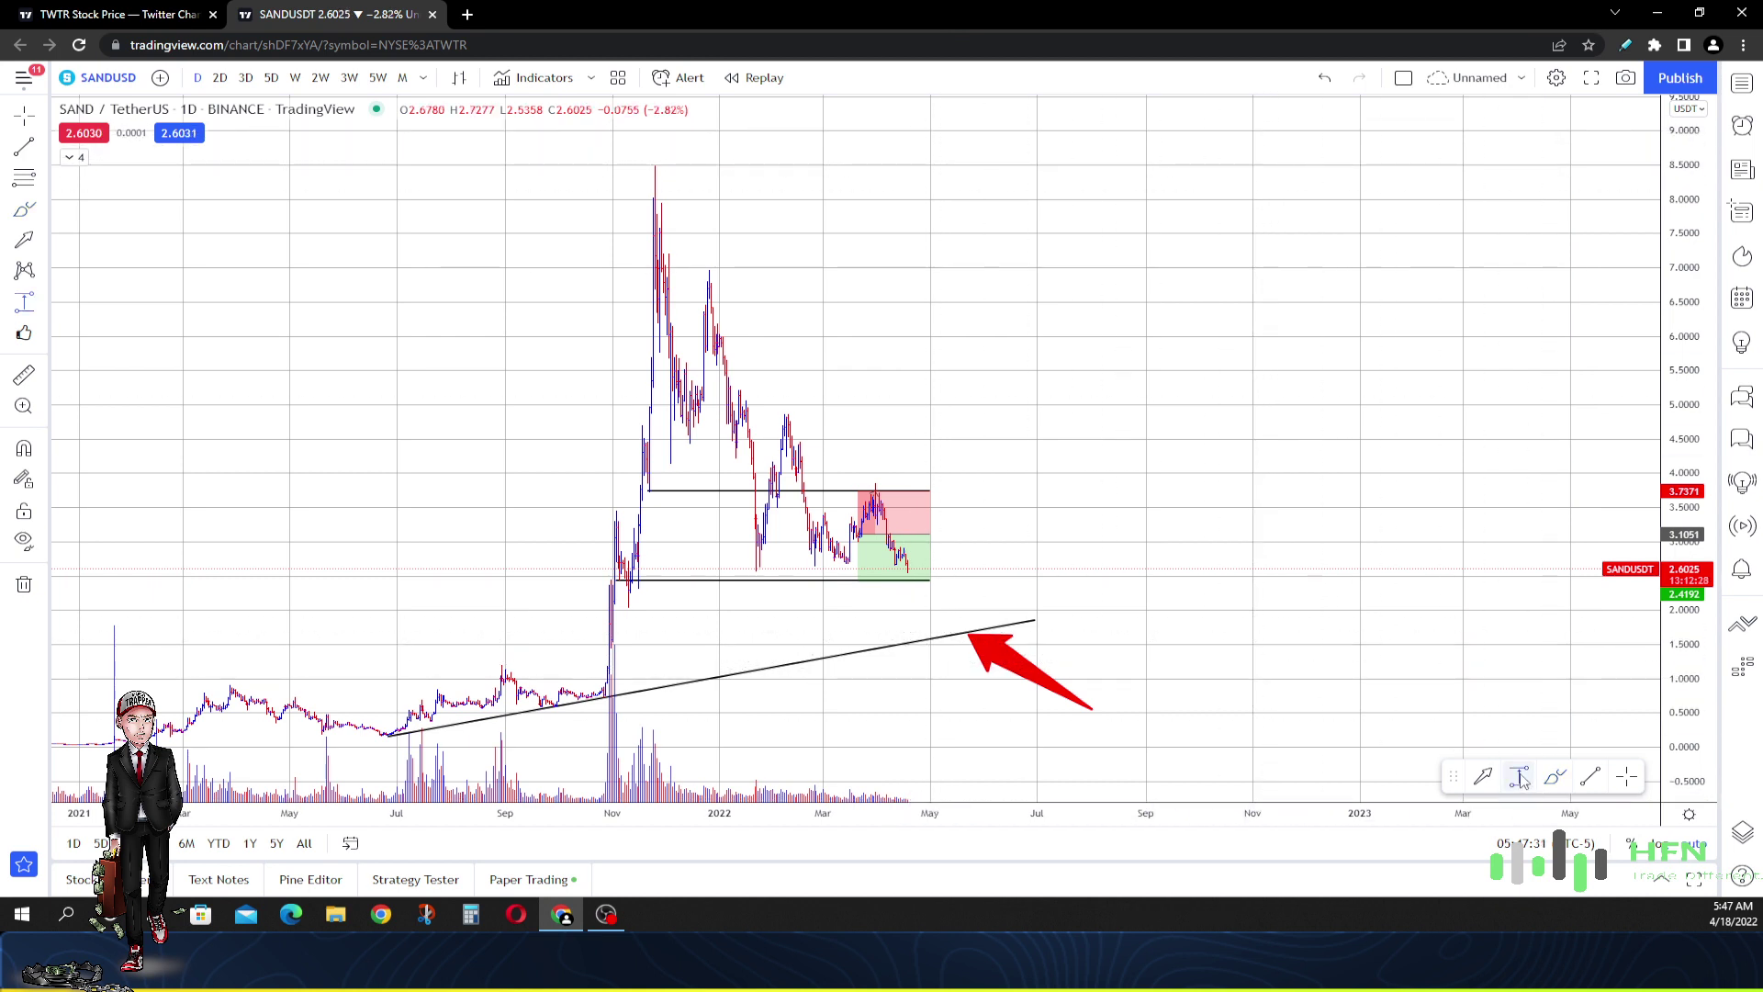
pyautogui.click(910, 569)
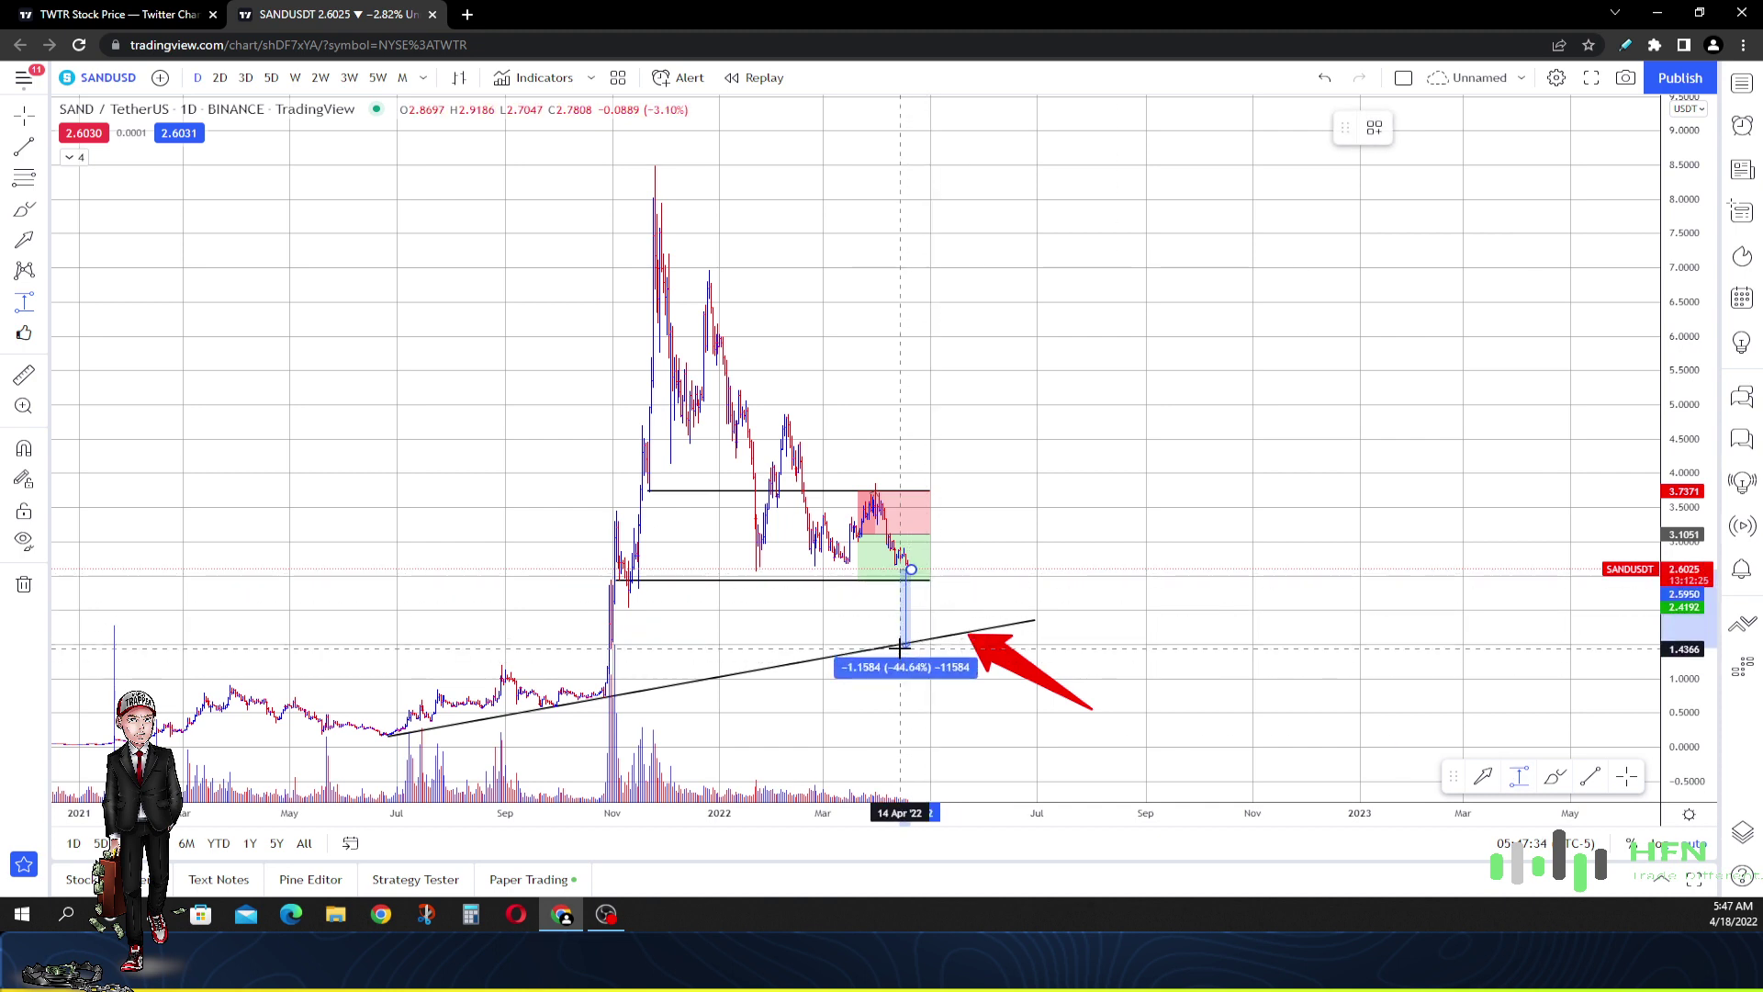
pyautogui.click(916, 636)
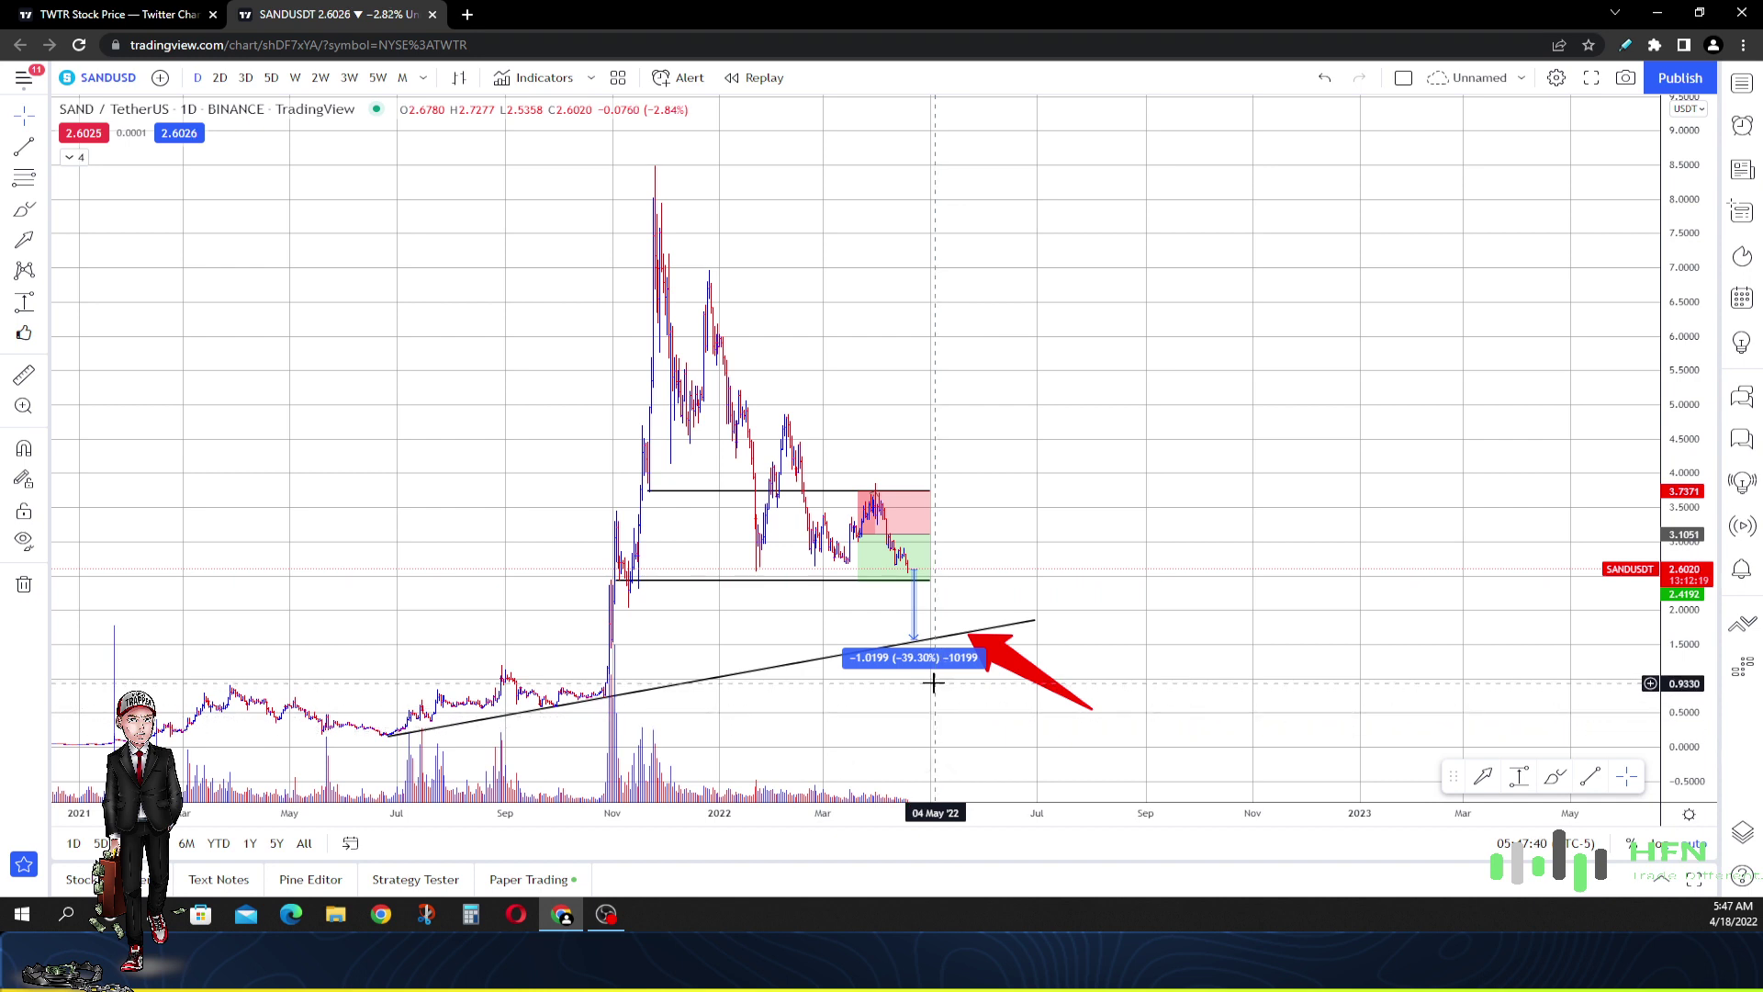
pyautogui.click(913, 584)
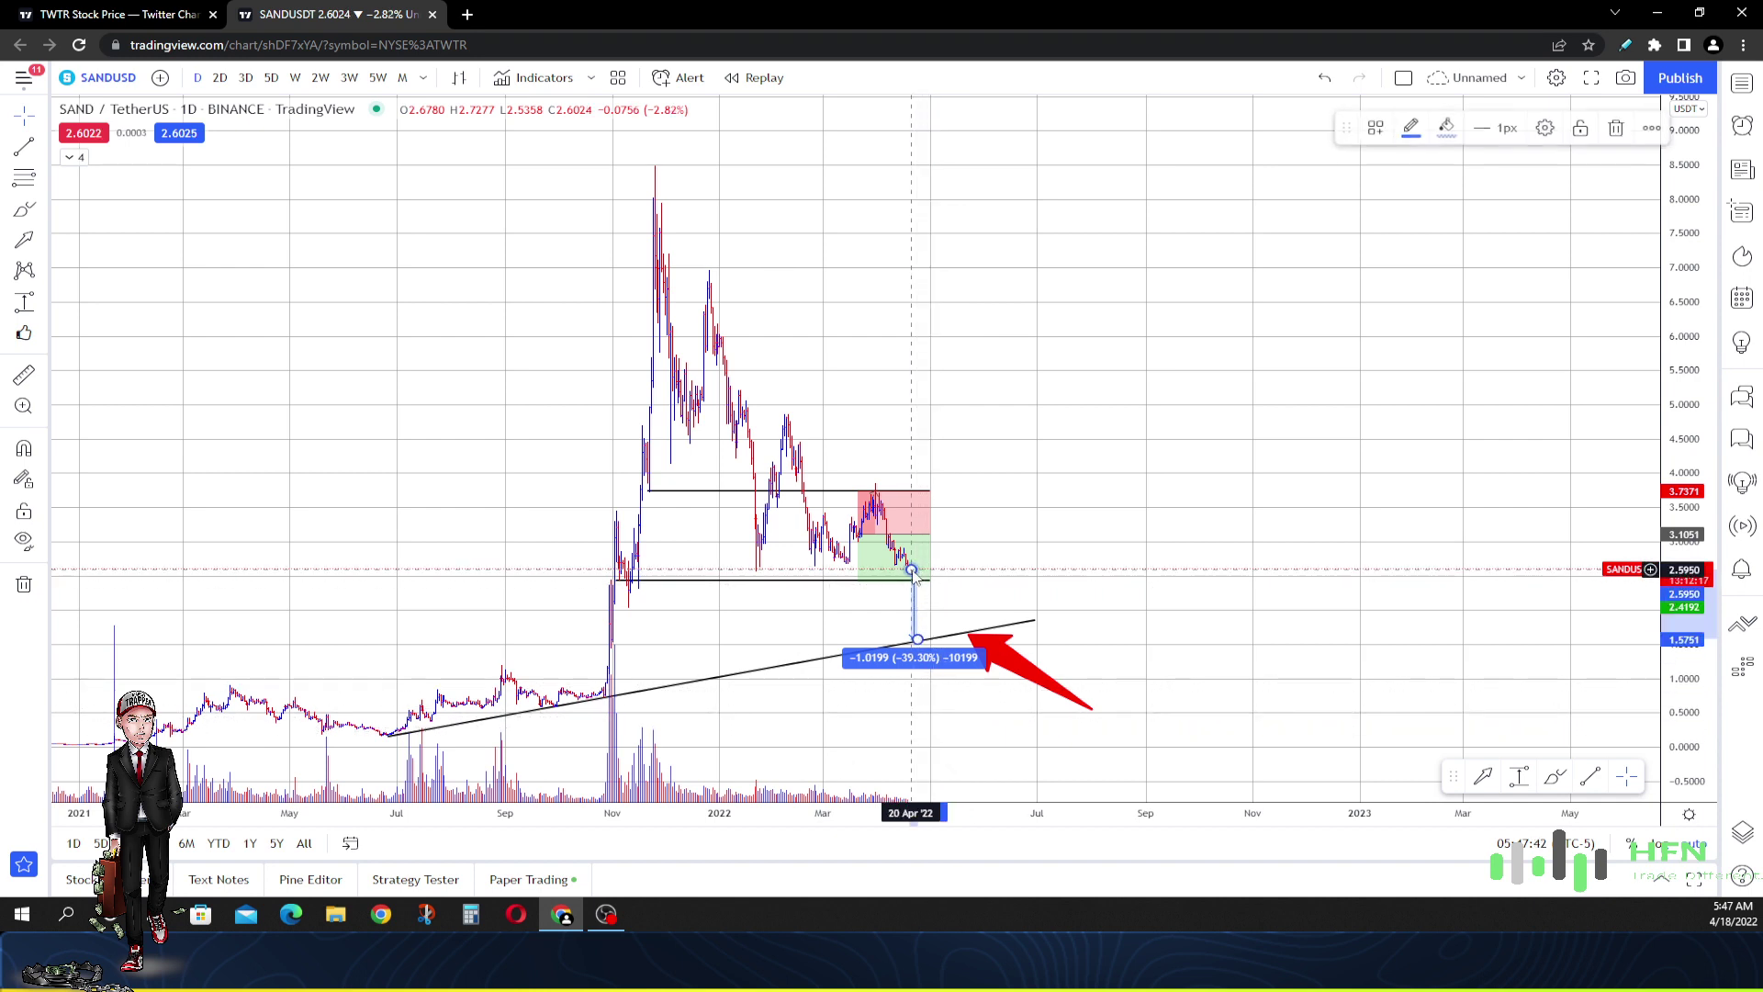
pyautogui.click(1618, 128)
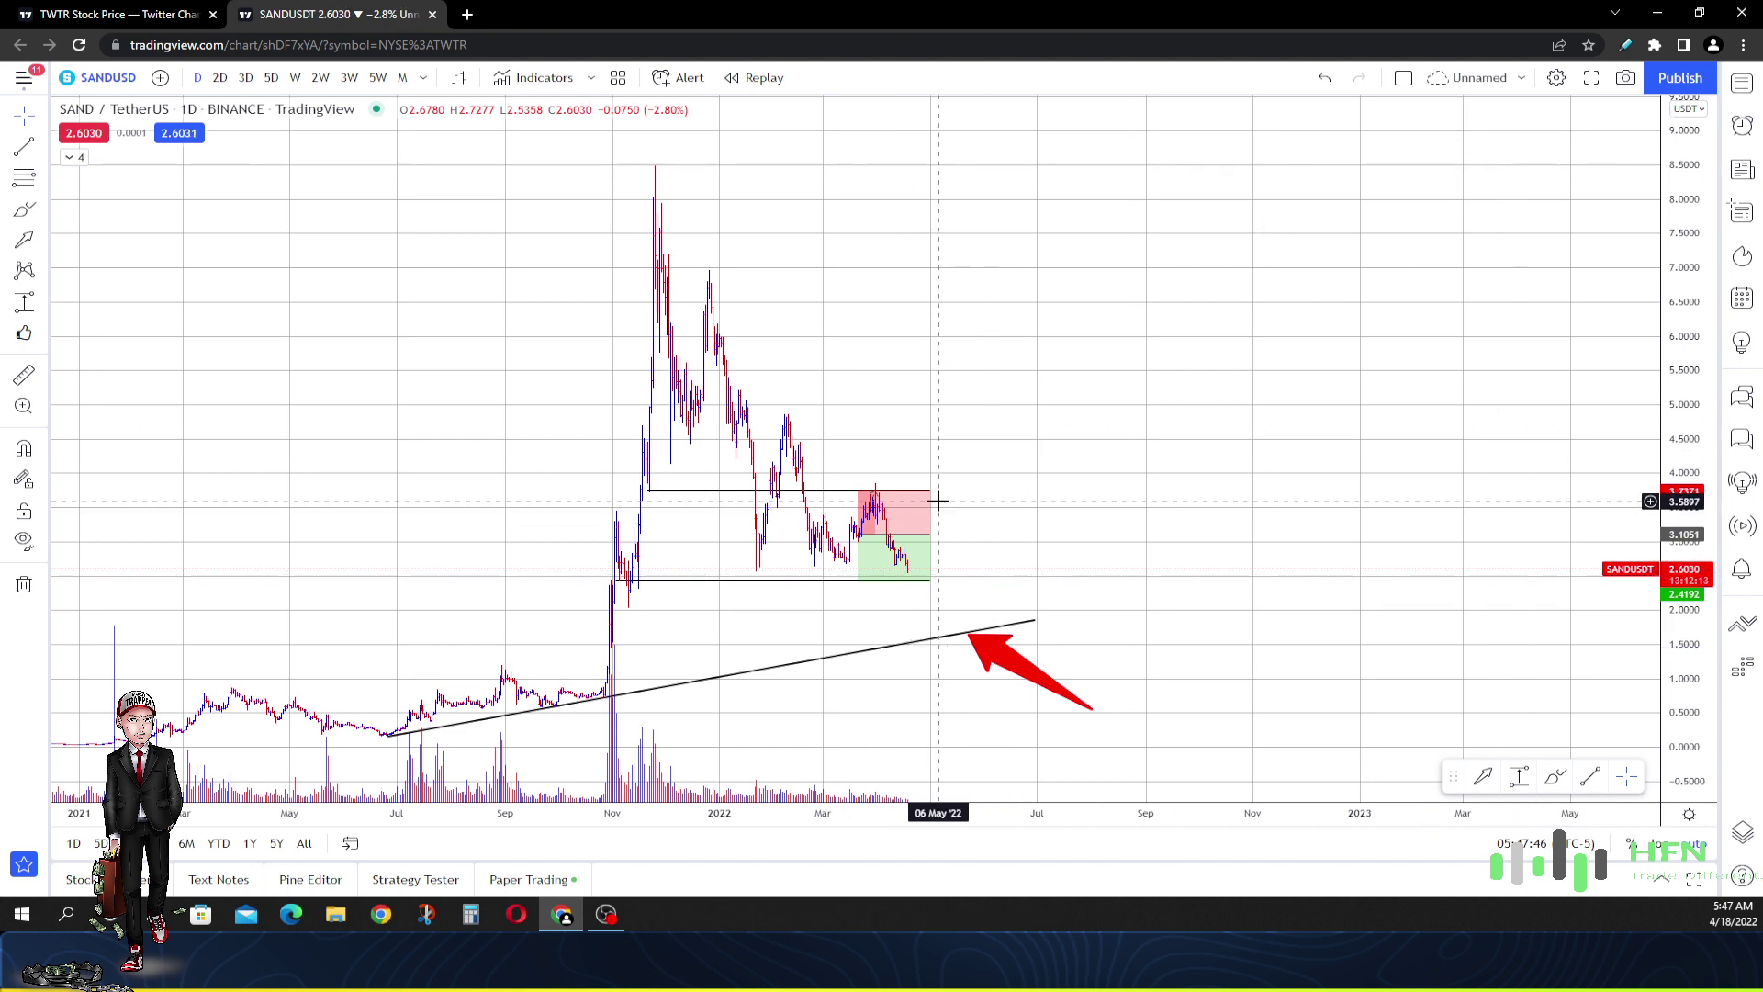
# Step: Delete the red arrow pointing at the rising trend line near 23 May 2022
pyautogui.scroll(3, 1000, 535)
pyautogui.click(868, 663)
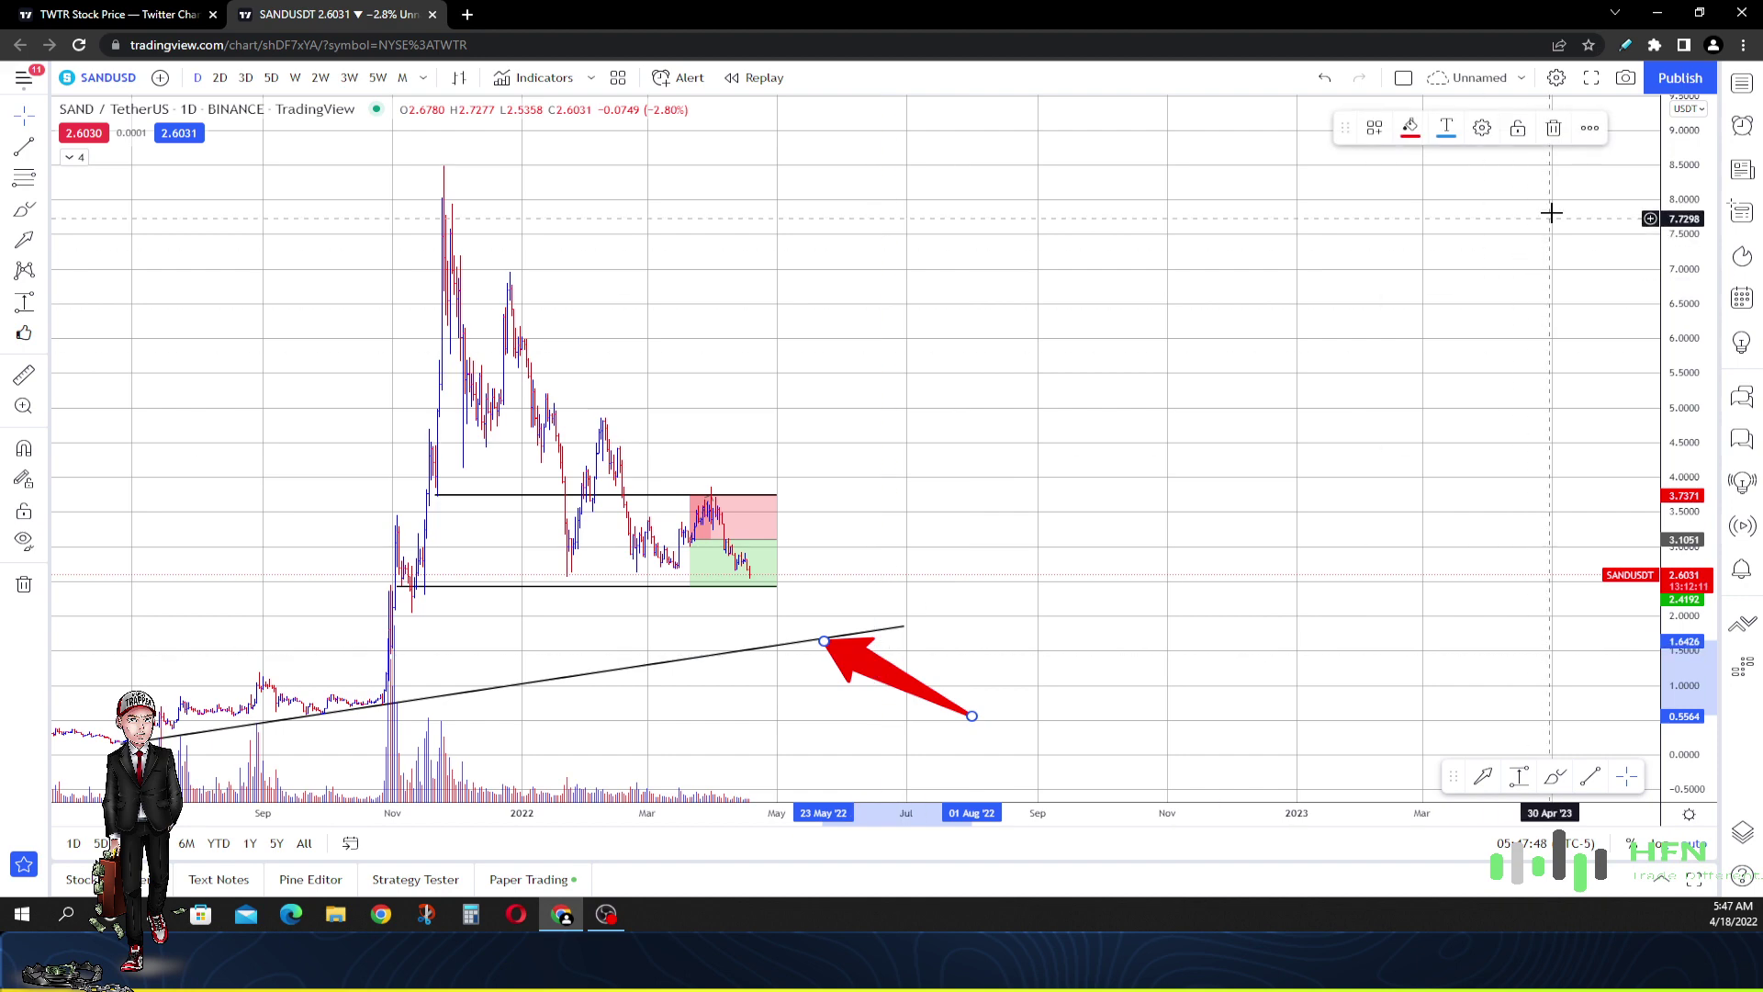
pyautogui.click(1549, 132)
pyautogui.moveTo(936, 307); pyautogui.dragTo(1374, 295)
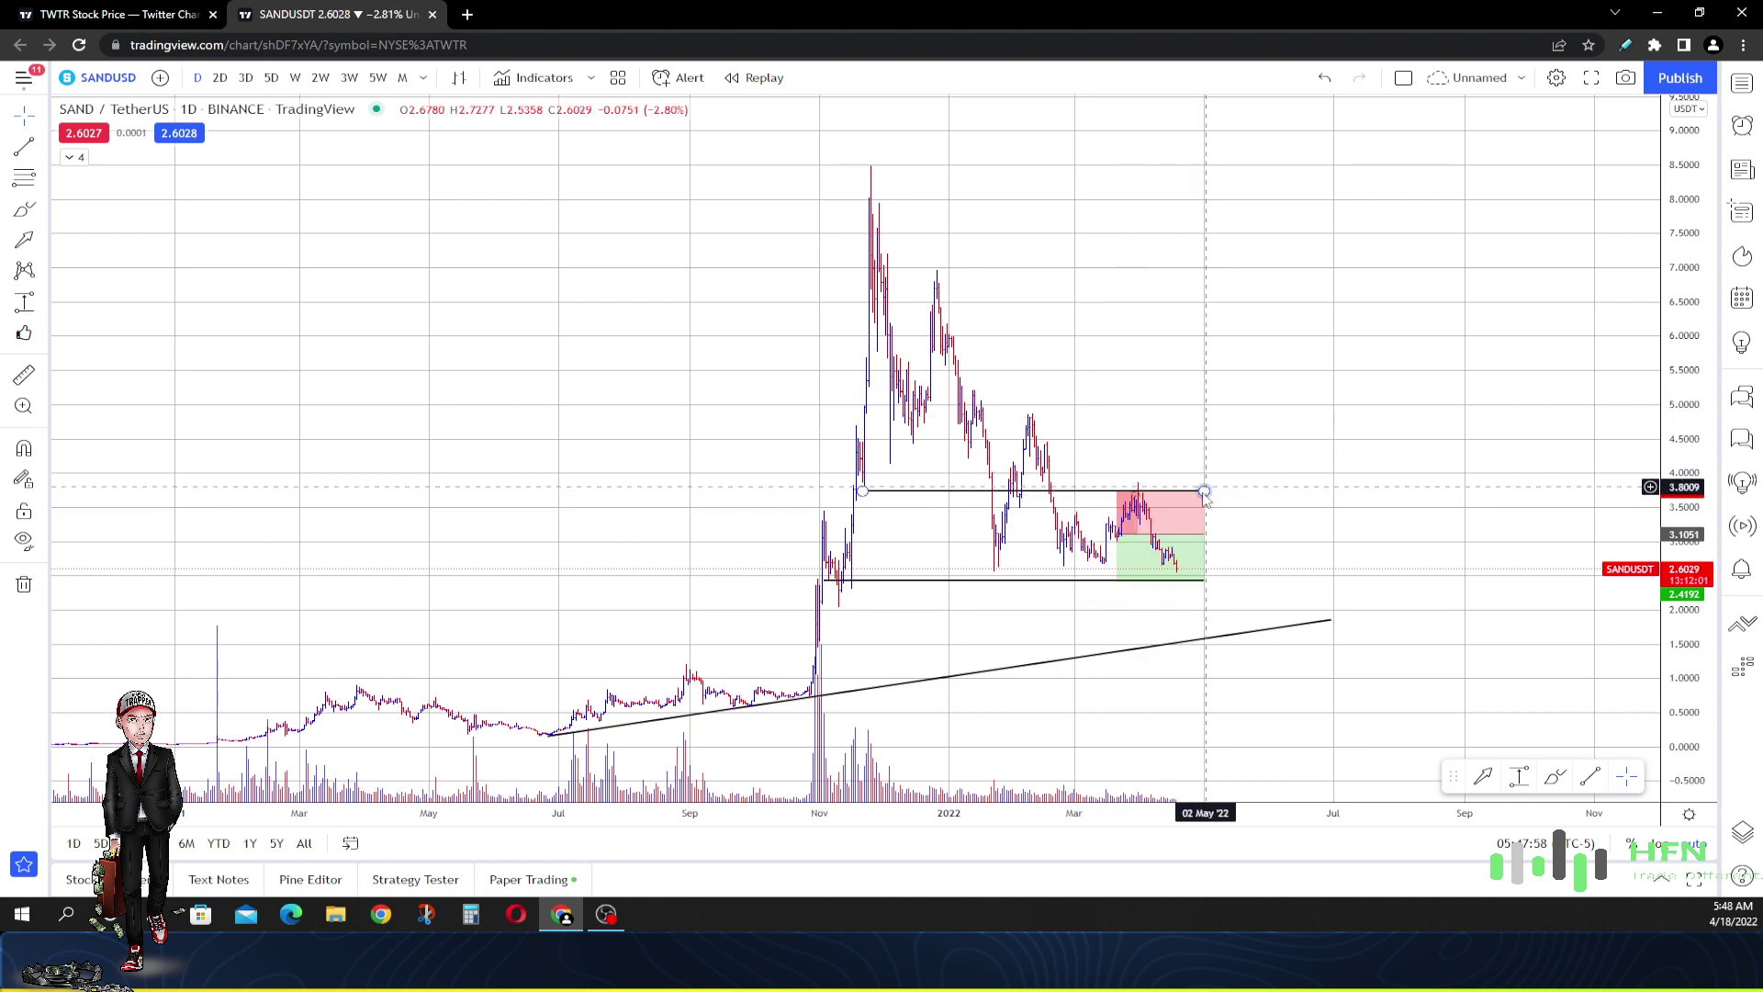
# Step: Extend the short position box from early May into early June 2022
pyautogui.moveTo(1202, 531); pyautogui.dragTo(1281, 531)
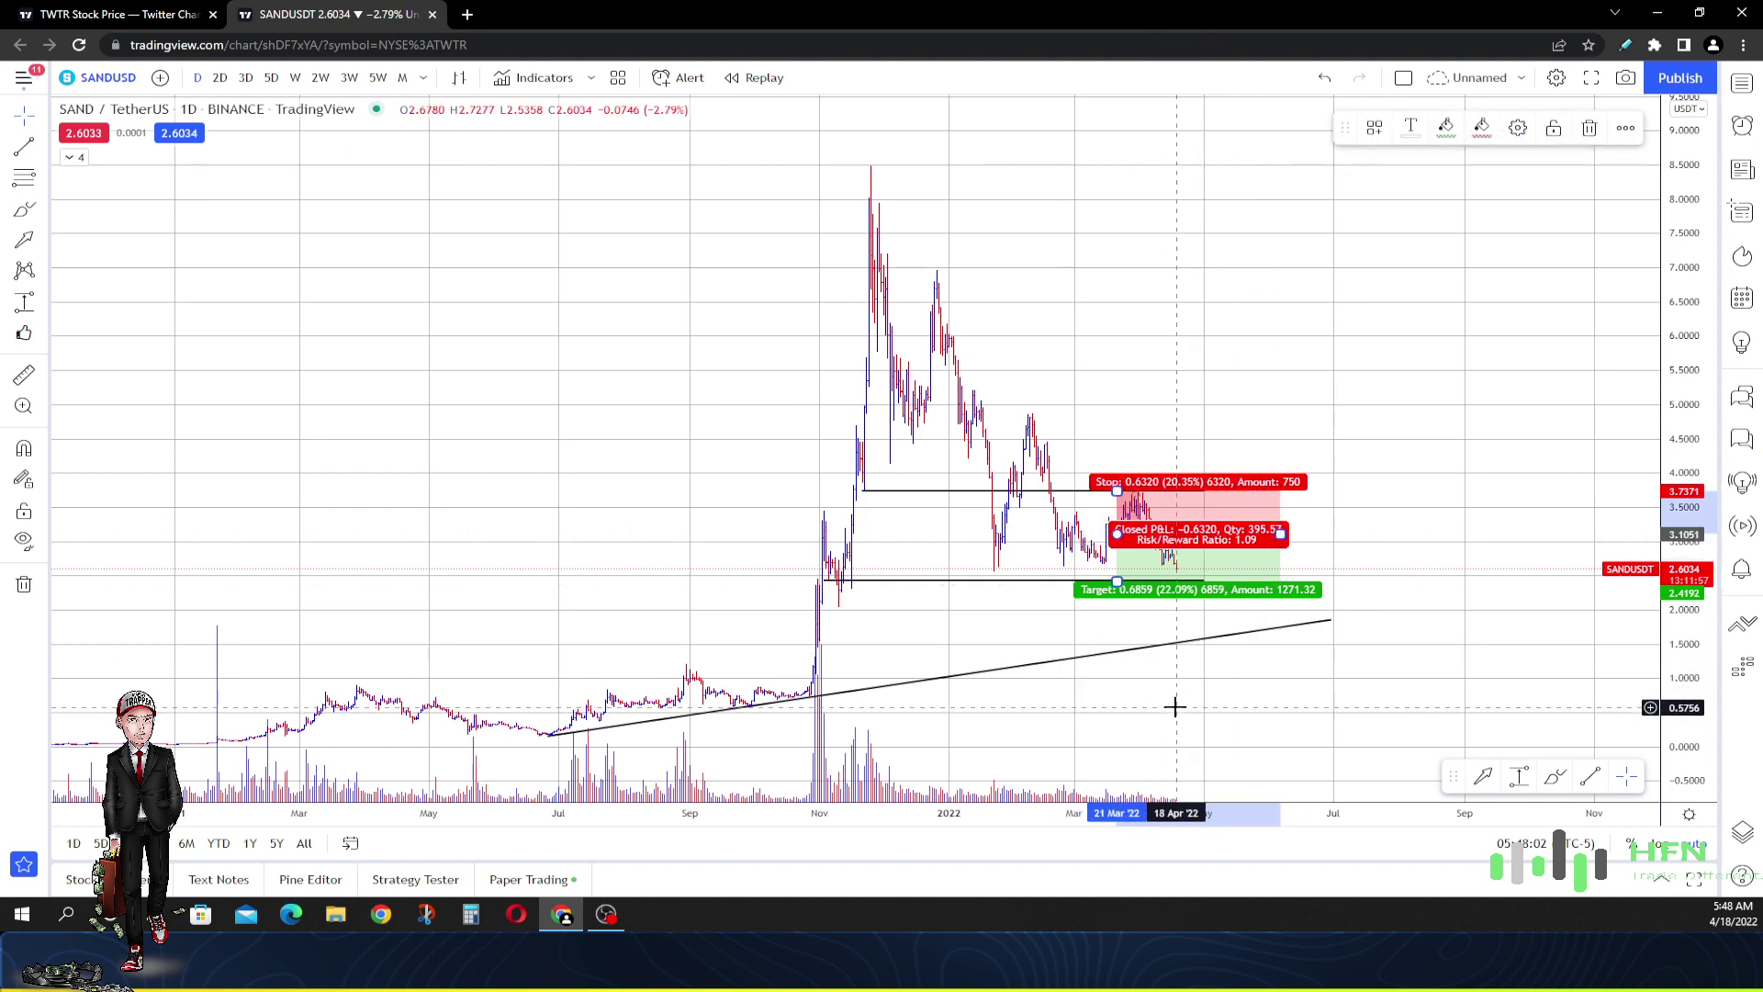
pyautogui.click(1152, 691)
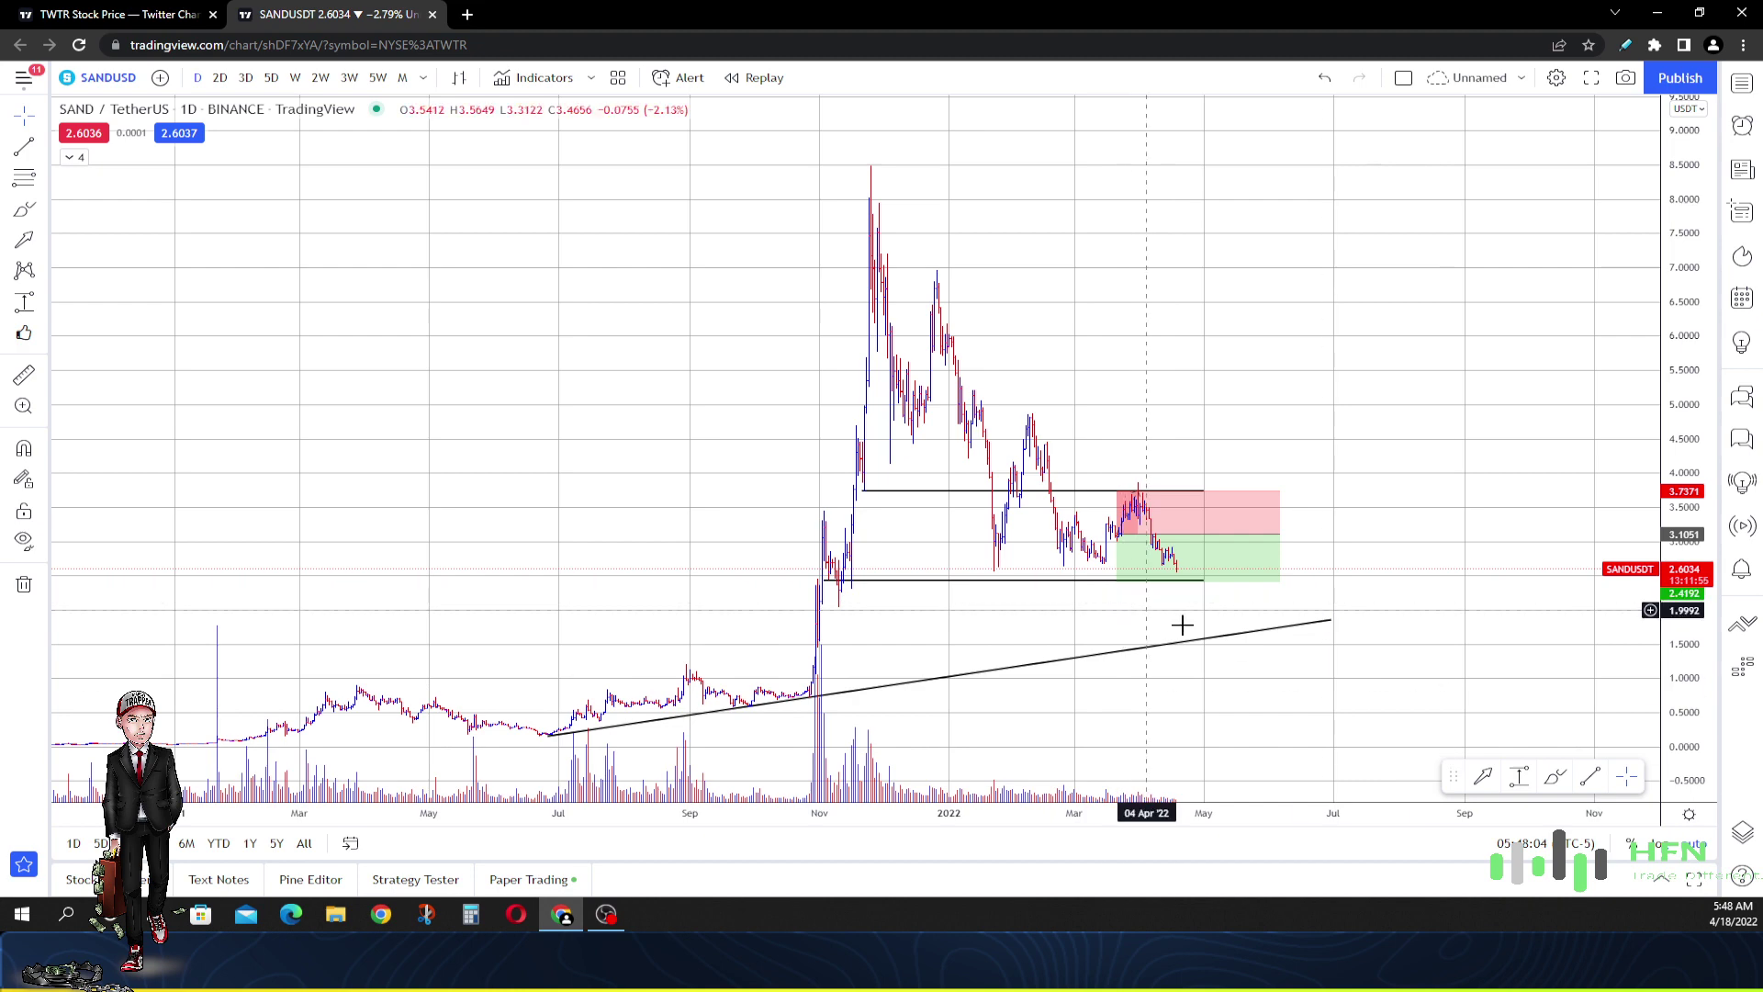
pyautogui.click(1175, 564)
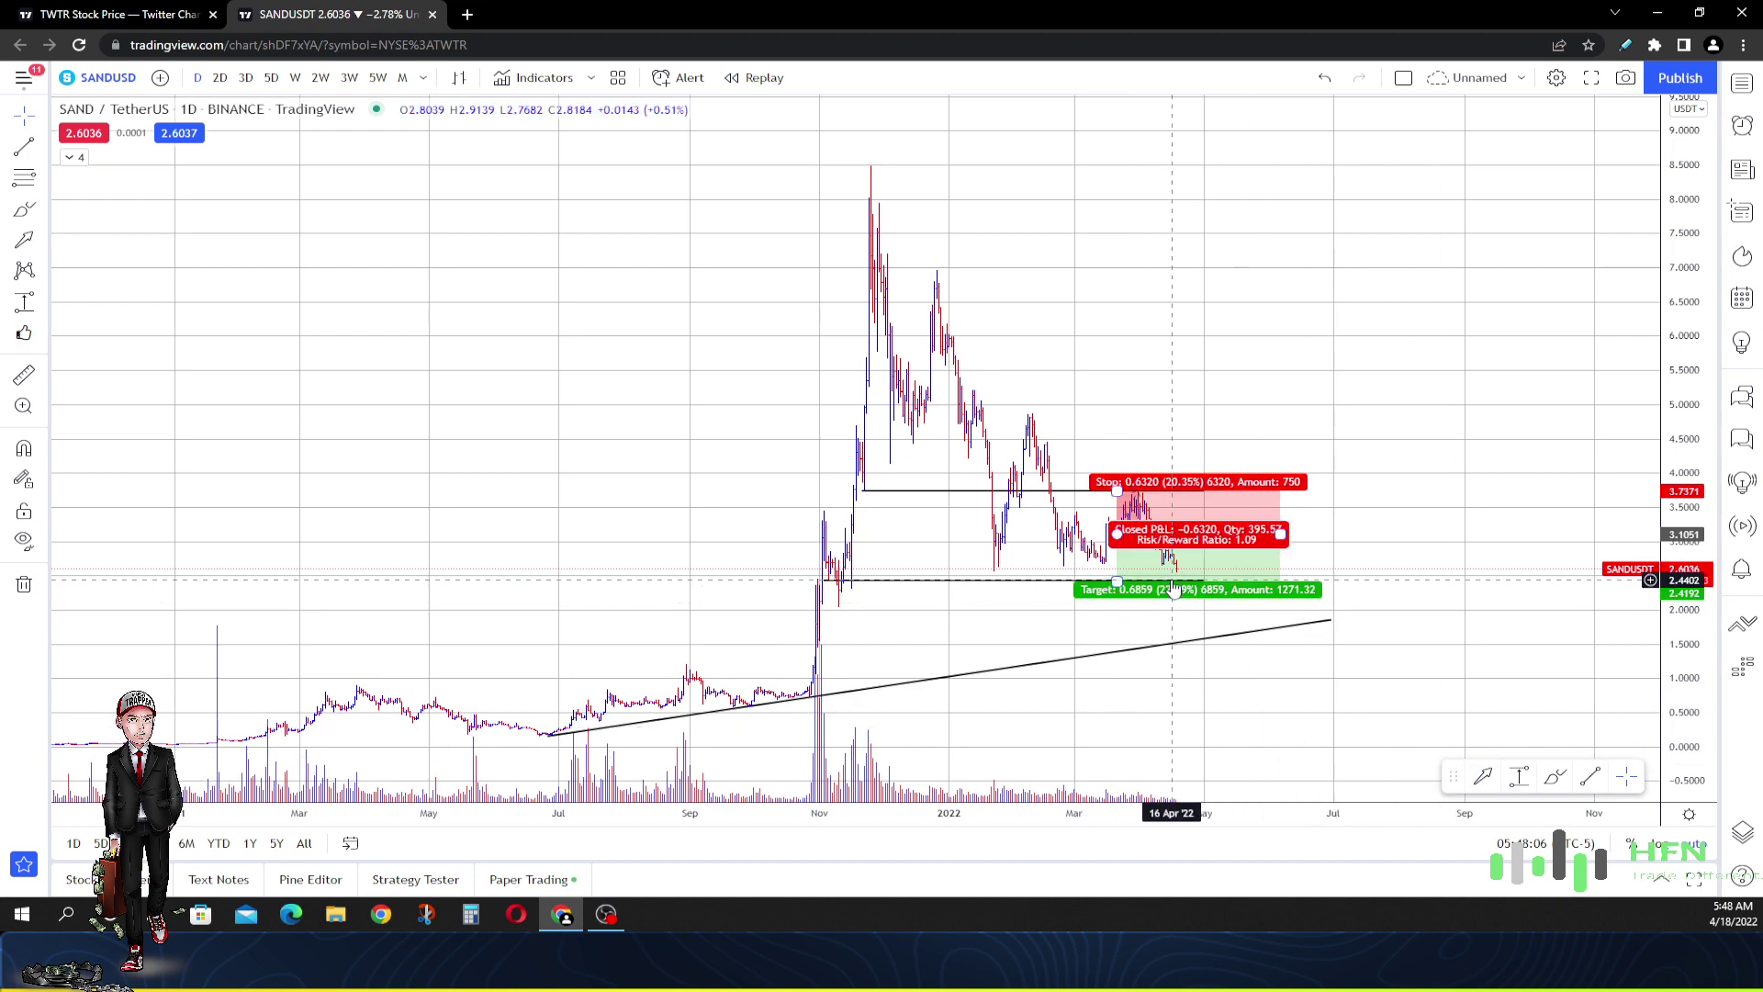
# Step: Try raising the short position's target to about 2.5978, and undo the change
pyautogui.scroll(5, 1232, 606)
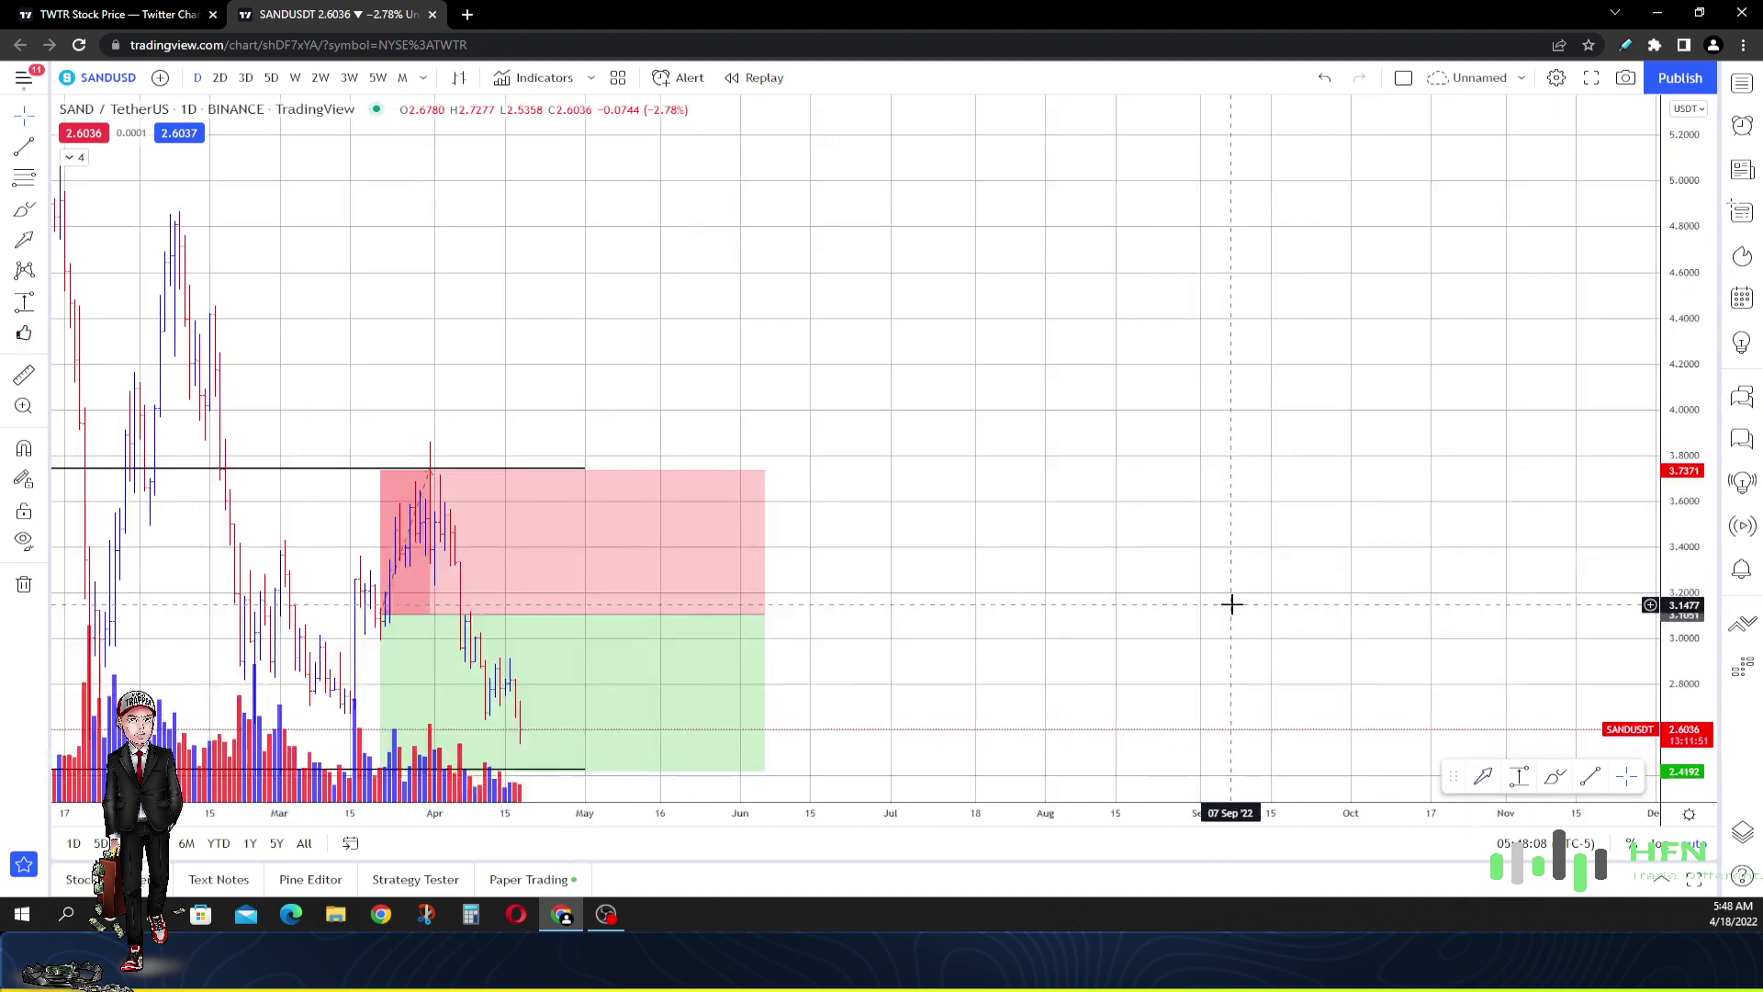
pyautogui.scroll(-2, 1487, 515)
pyautogui.moveTo(1486, 515); pyautogui.dragTo(1514, 515)
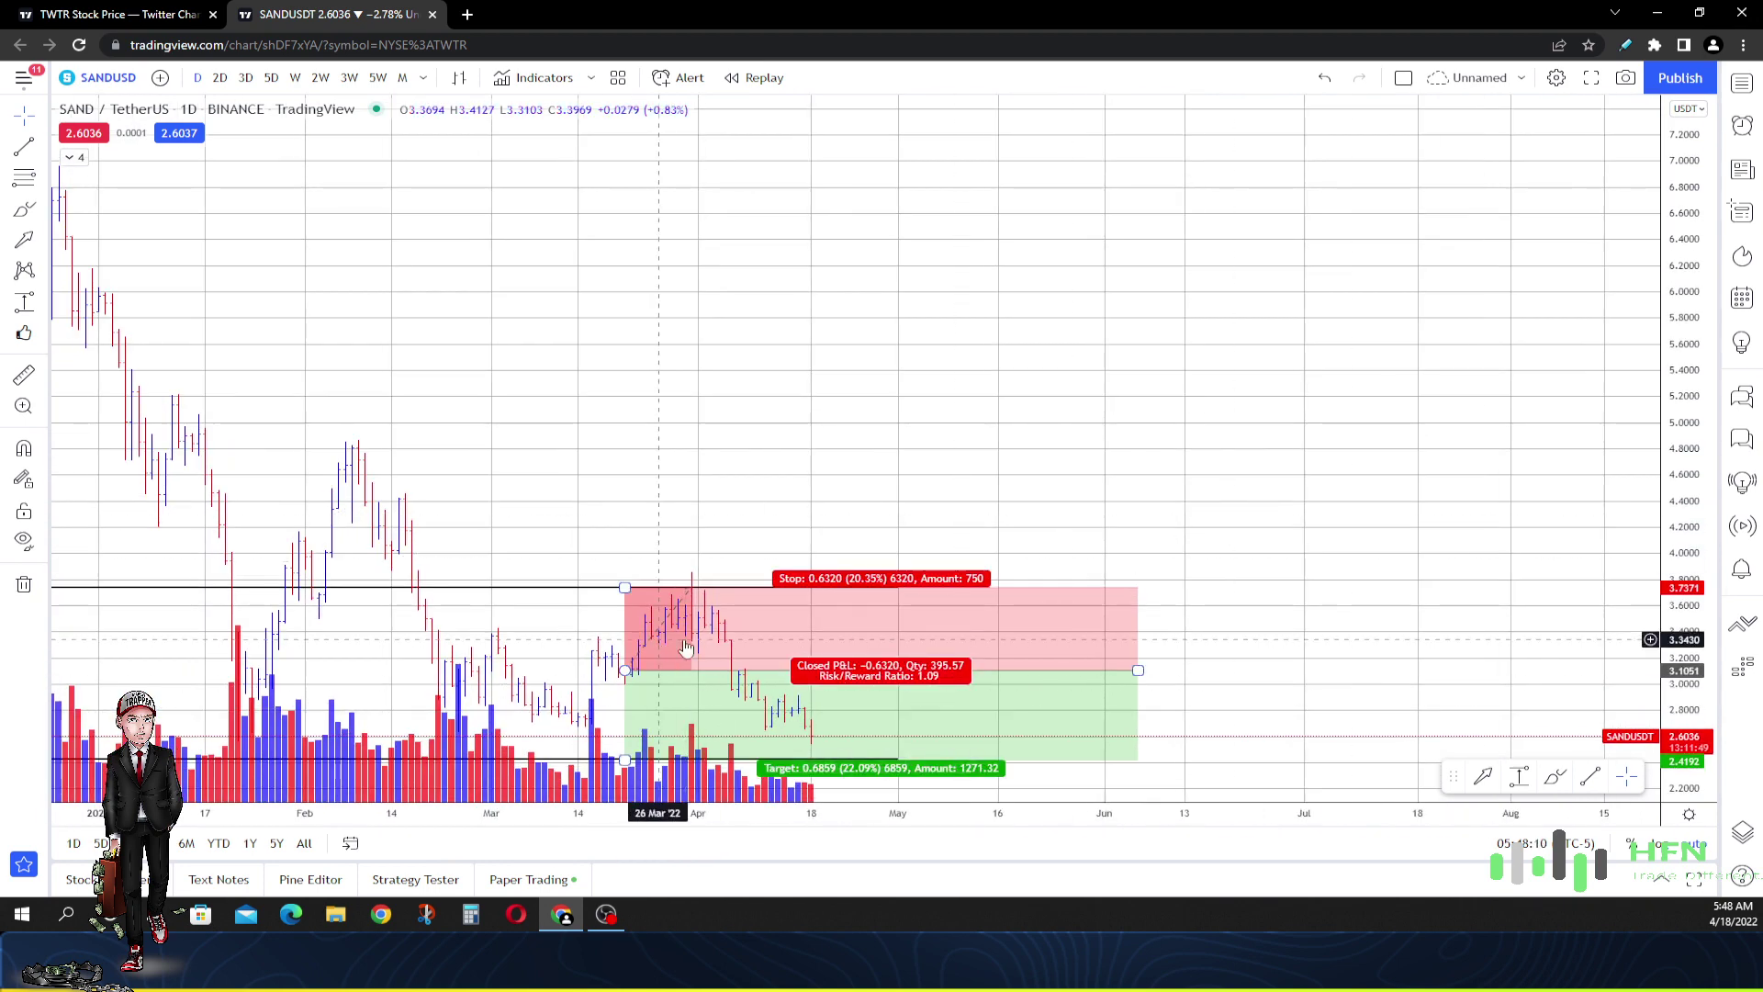
pyautogui.click(622, 761)
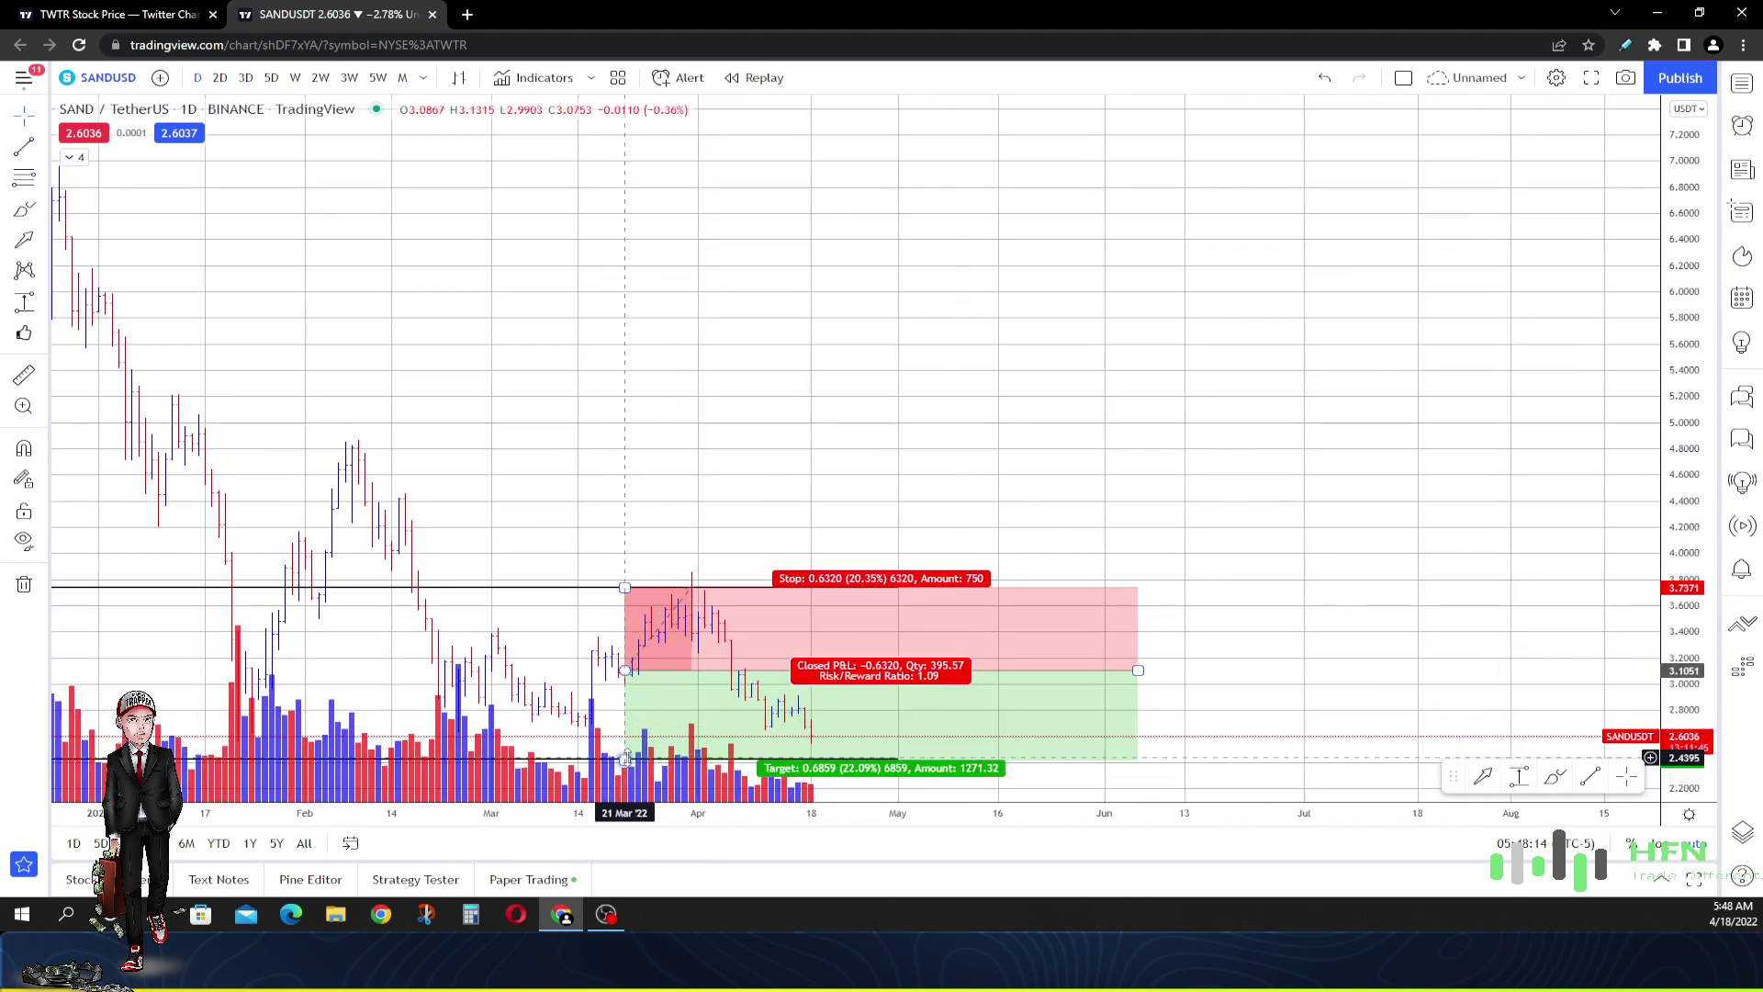
pyautogui.moveTo(625, 759); pyautogui.dragTo(640, 742)
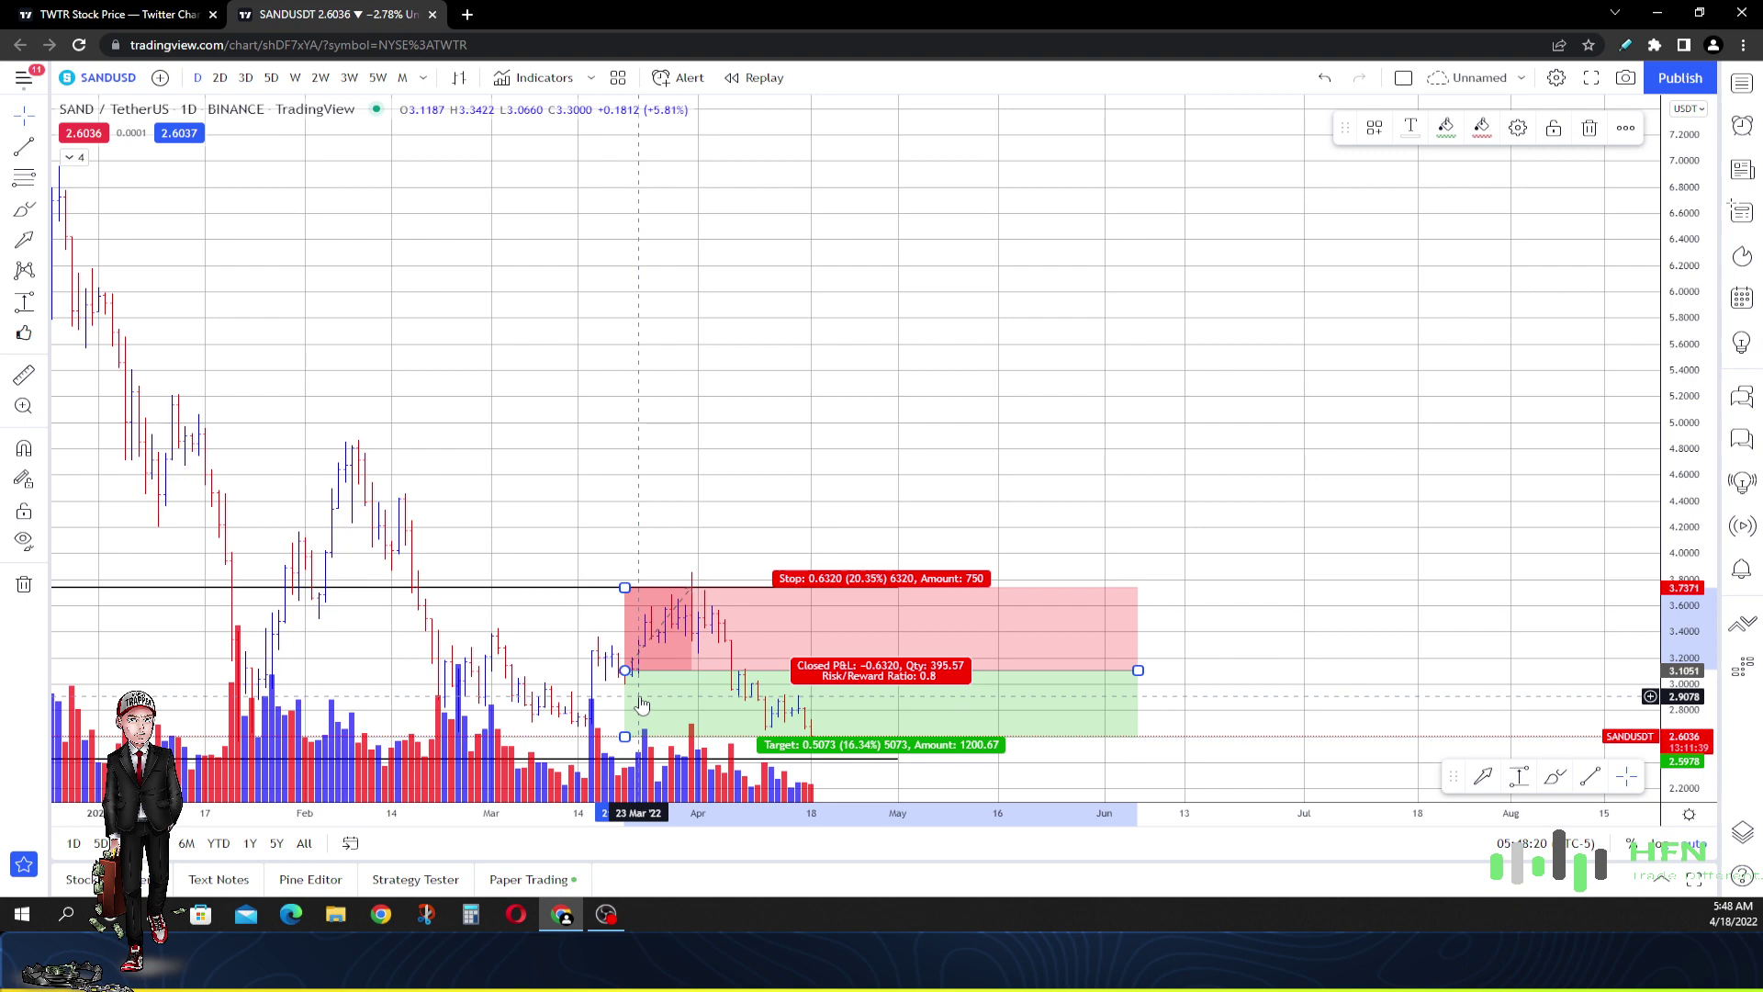
pyautogui.click(1325, 77)
# Step: Lower the short position's target to 1.6800 near the rising trend line, and end the box around 1 June 2022
pyautogui.scroll(-3, 981, 255)
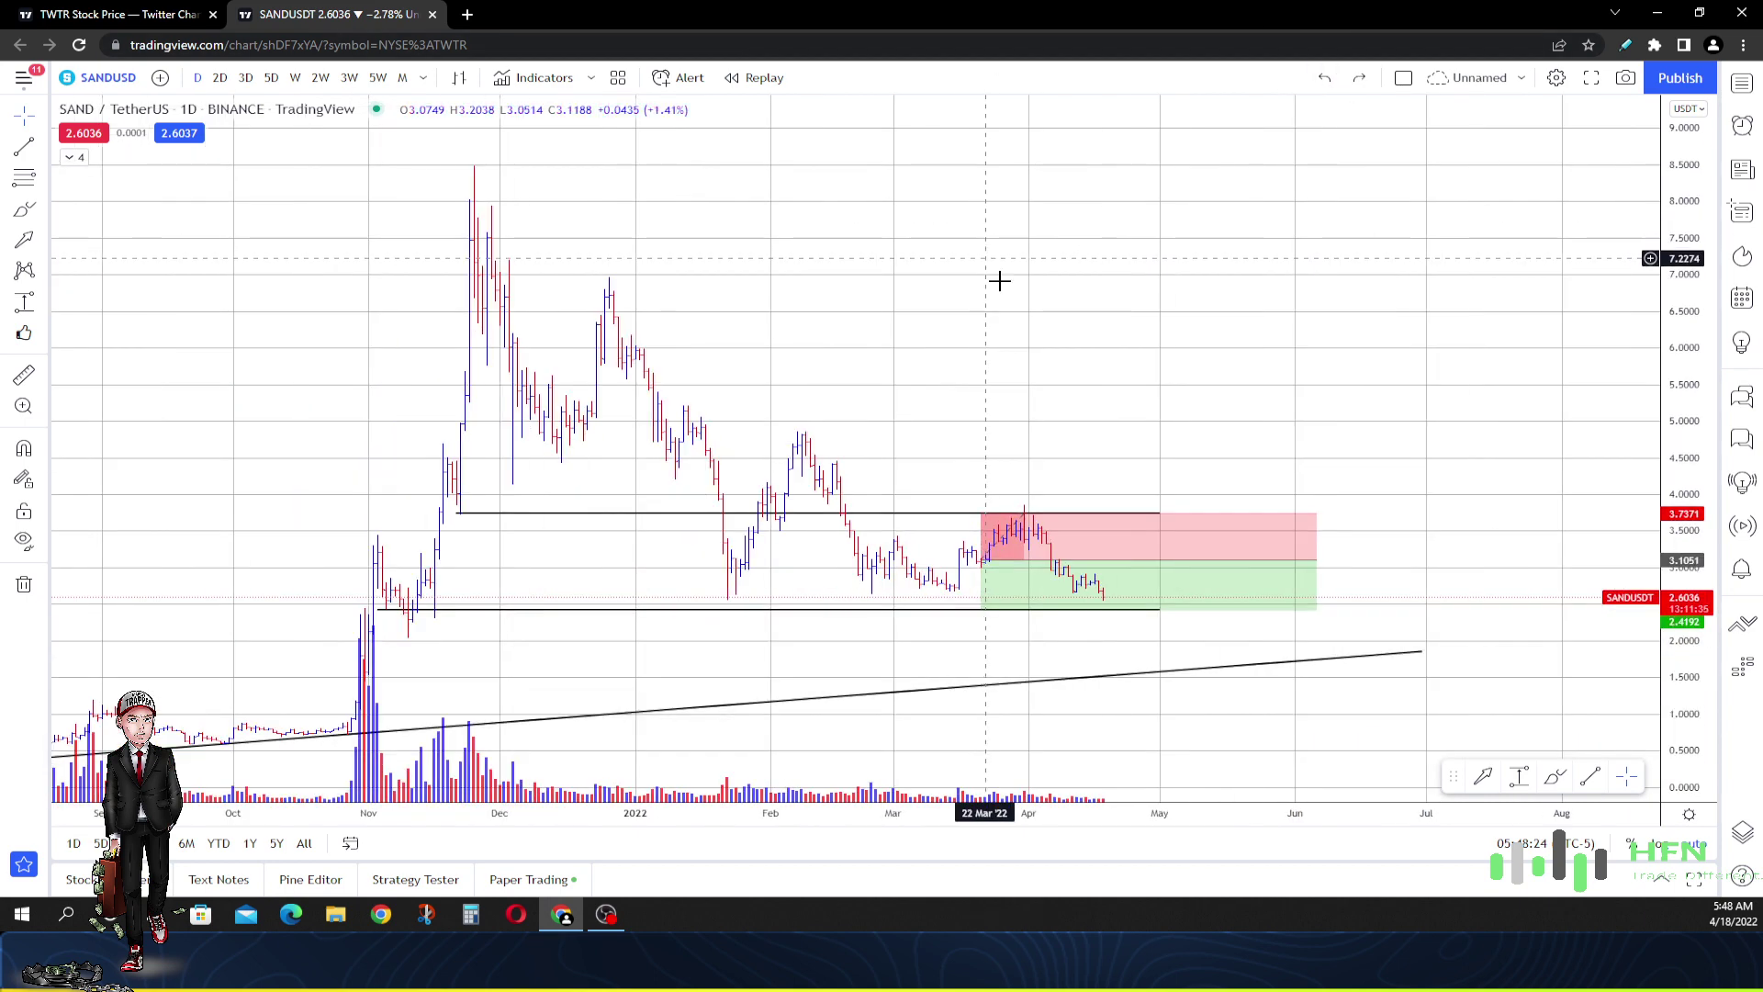
pyautogui.click(977, 603)
pyautogui.moveTo(981, 609); pyautogui.dragTo(981, 629)
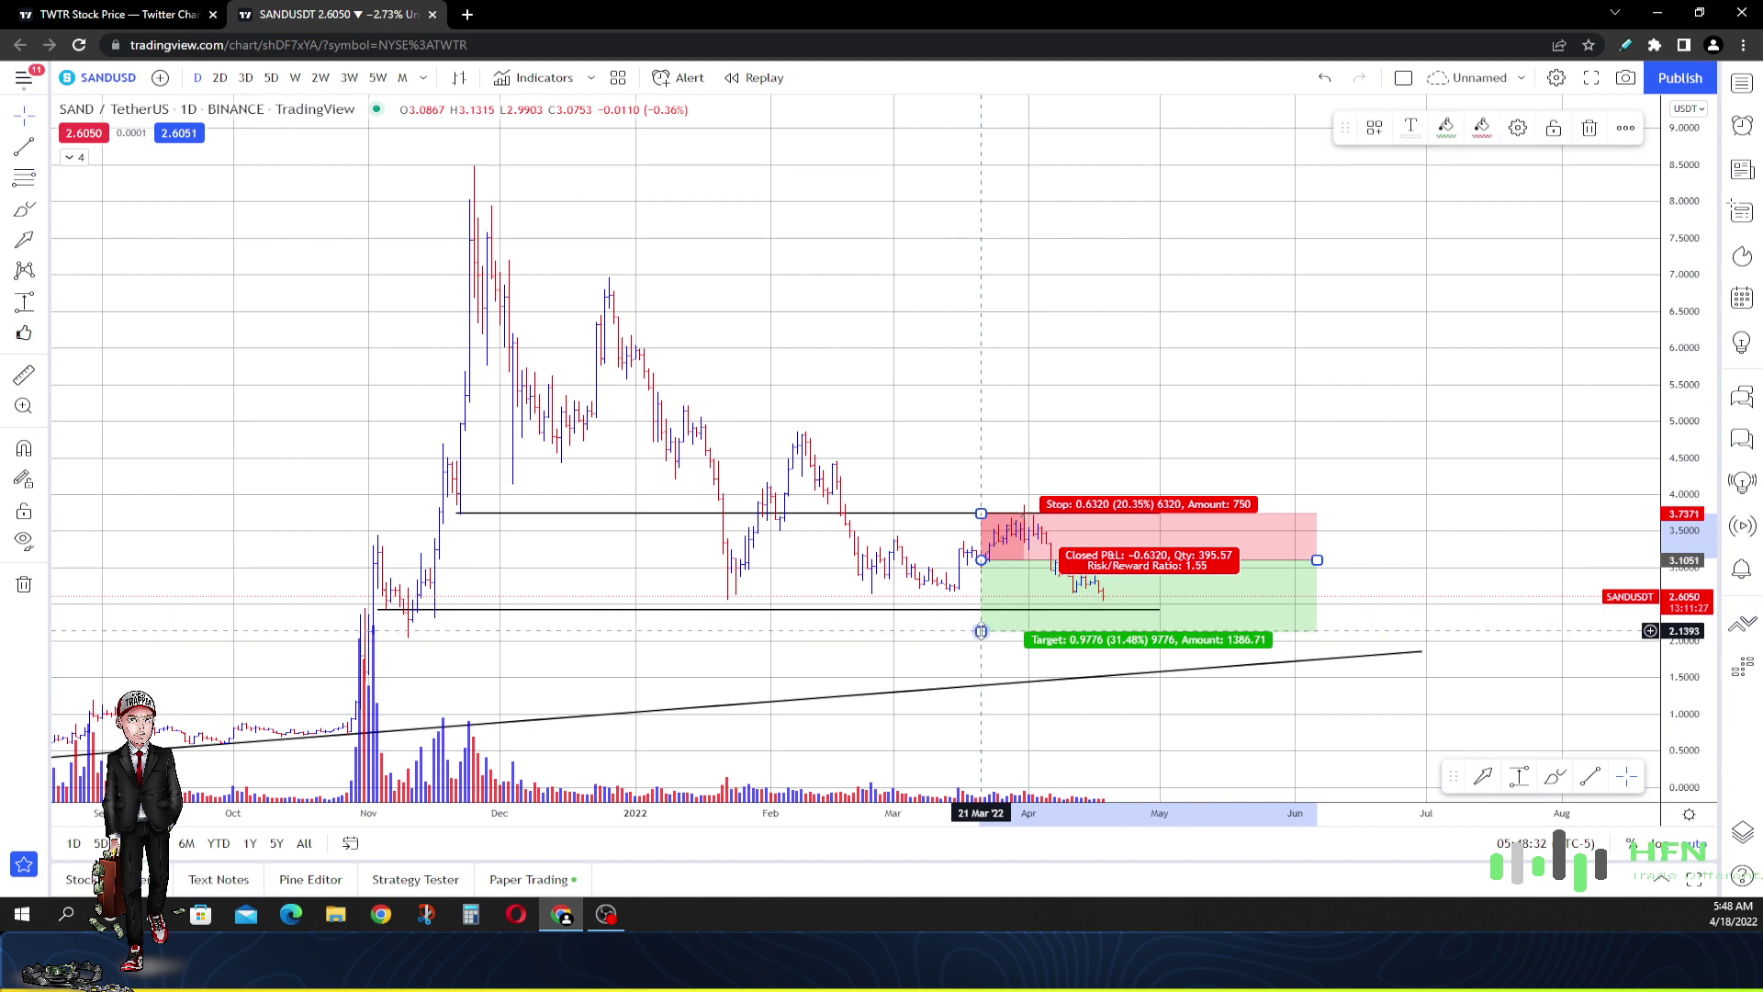
pyautogui.moveTo(1317, 560); pyautogui.dragTo(1296, 558)
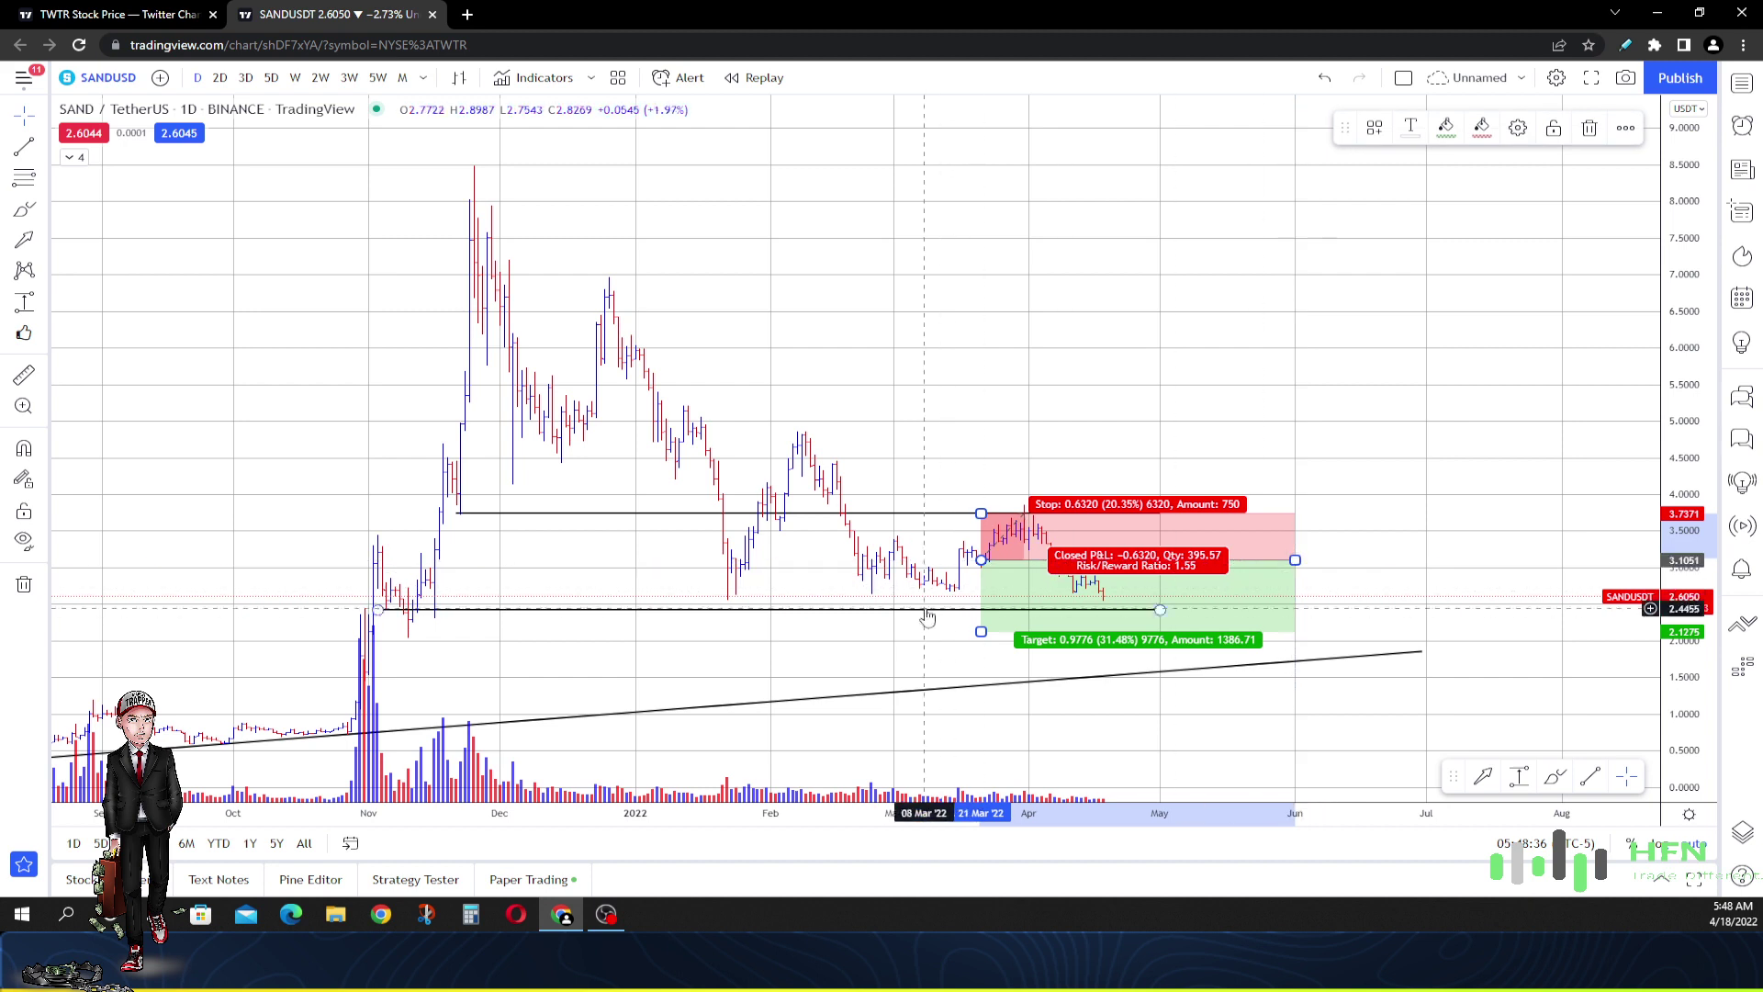
pyautogui.moveTo(981, 632); pyautogui.dragTo(979, 665)
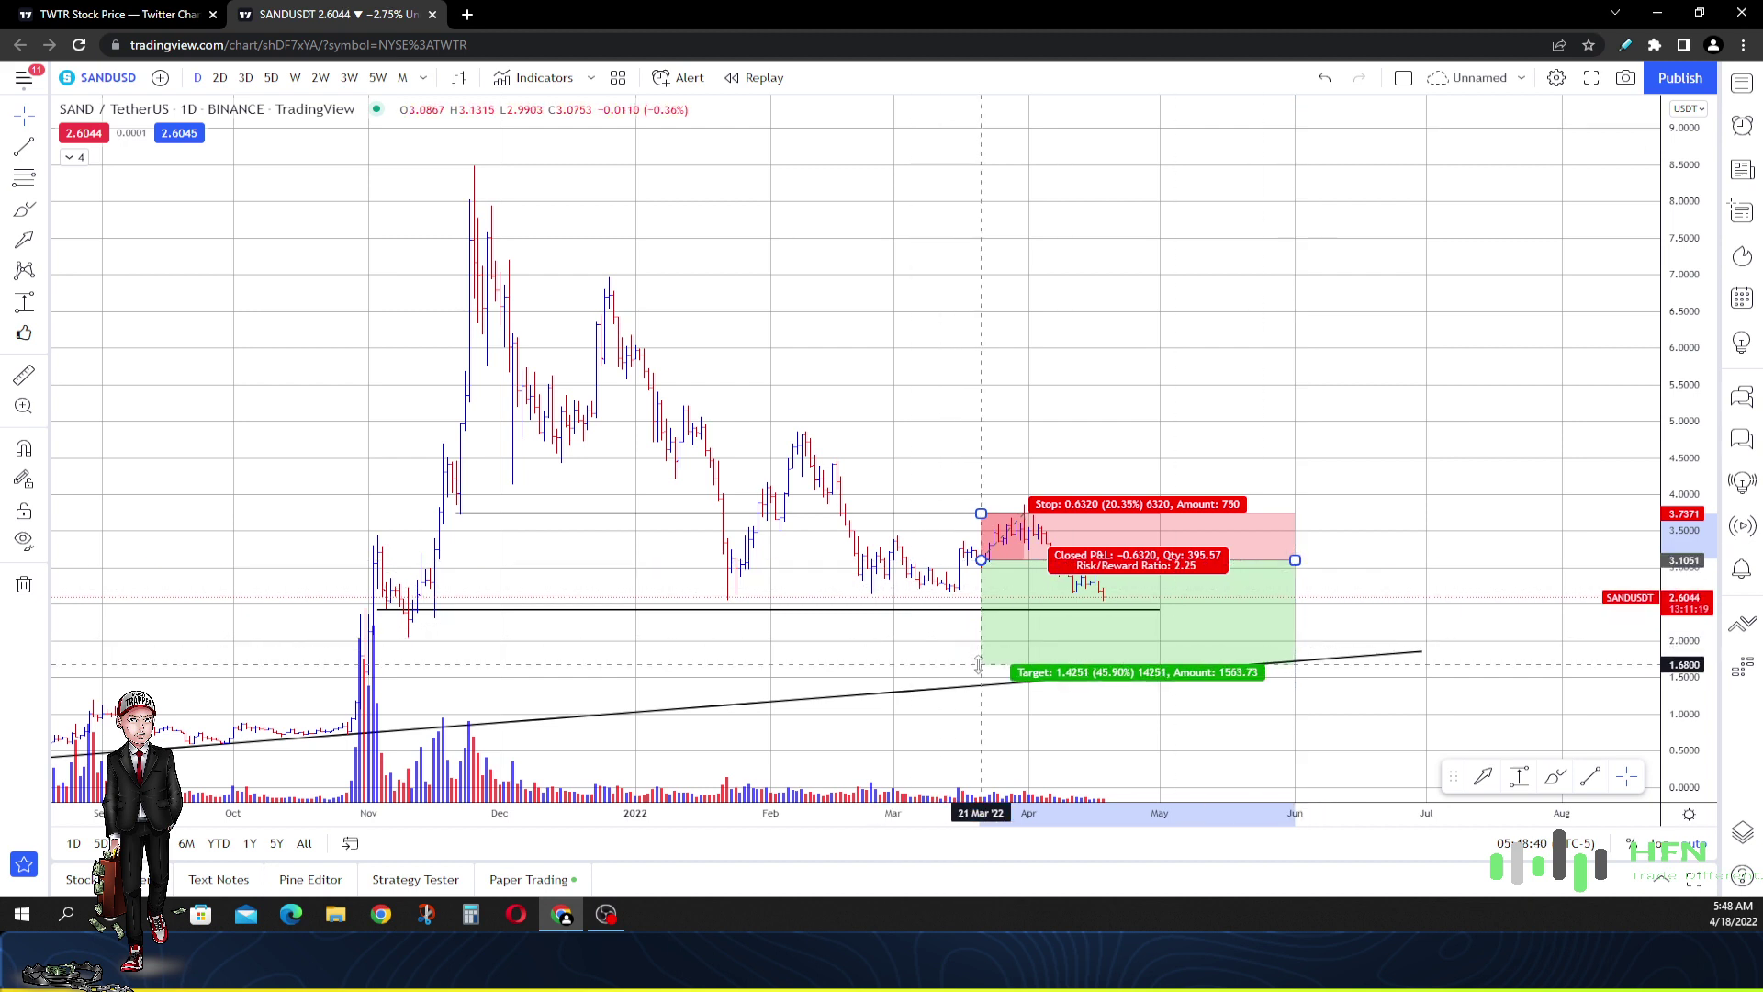
pyautogui.click(1281, 687)
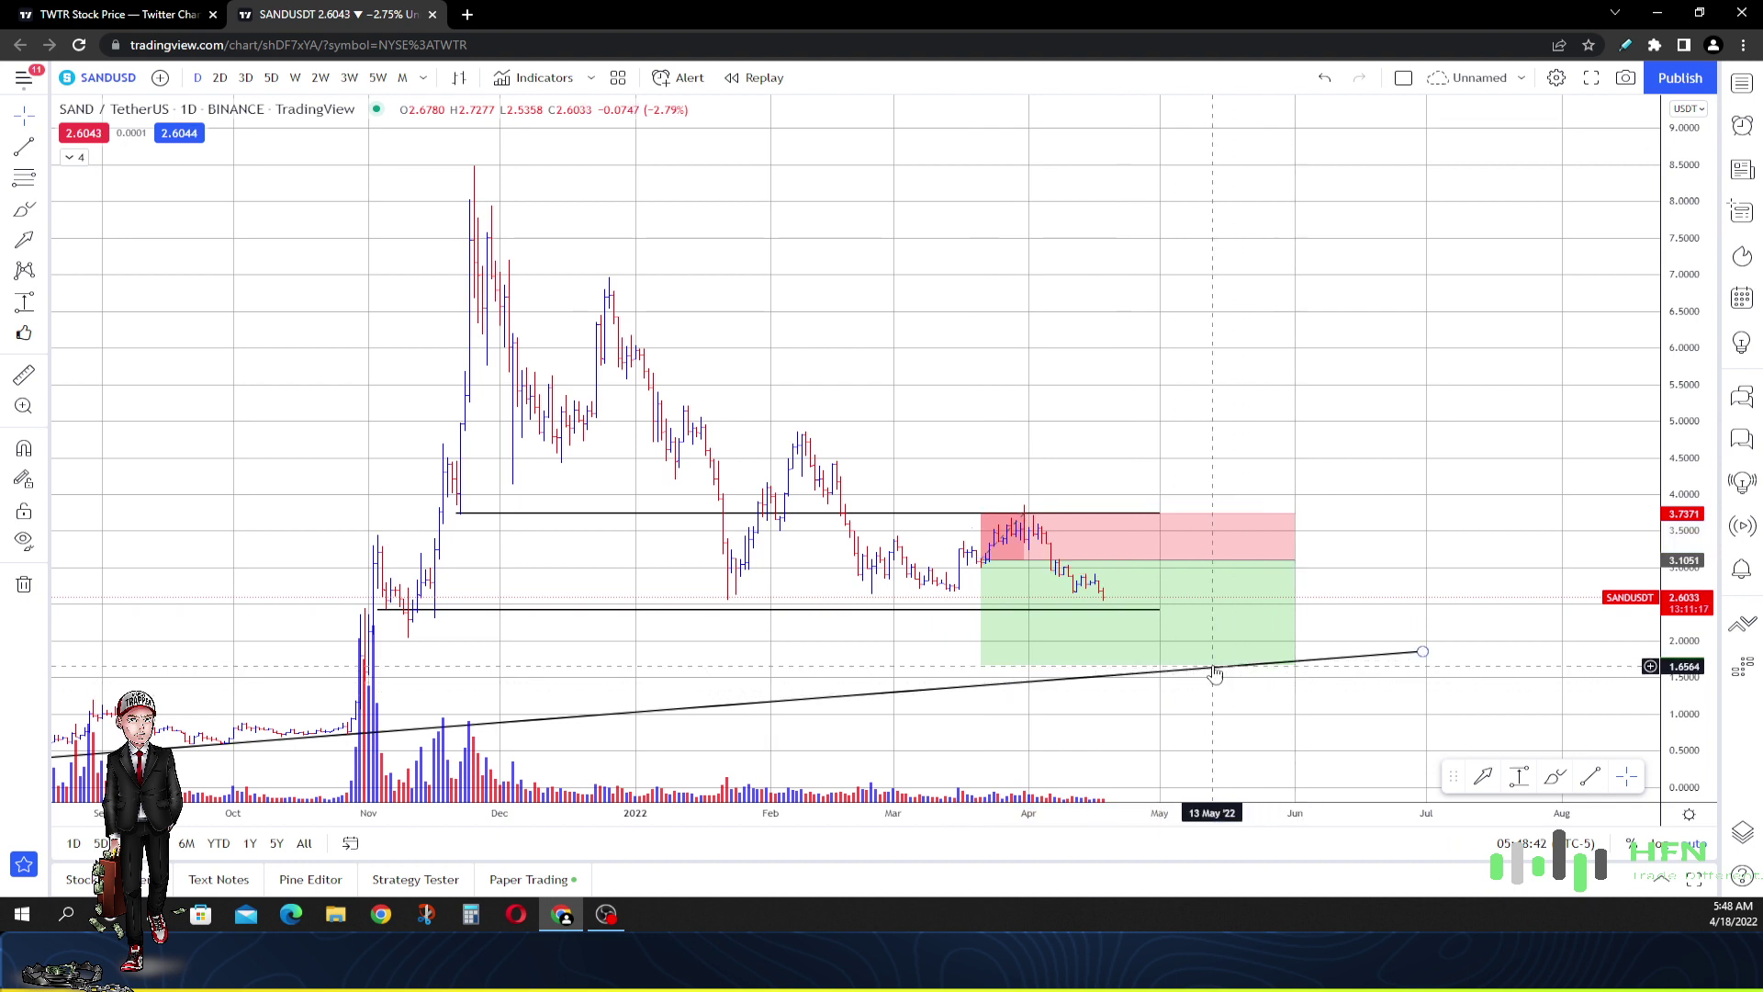
# Step: Extend the upper horizontal line at the stop level to the short position box's end around 1 June 2022
pyautogui.click(1175, 528)
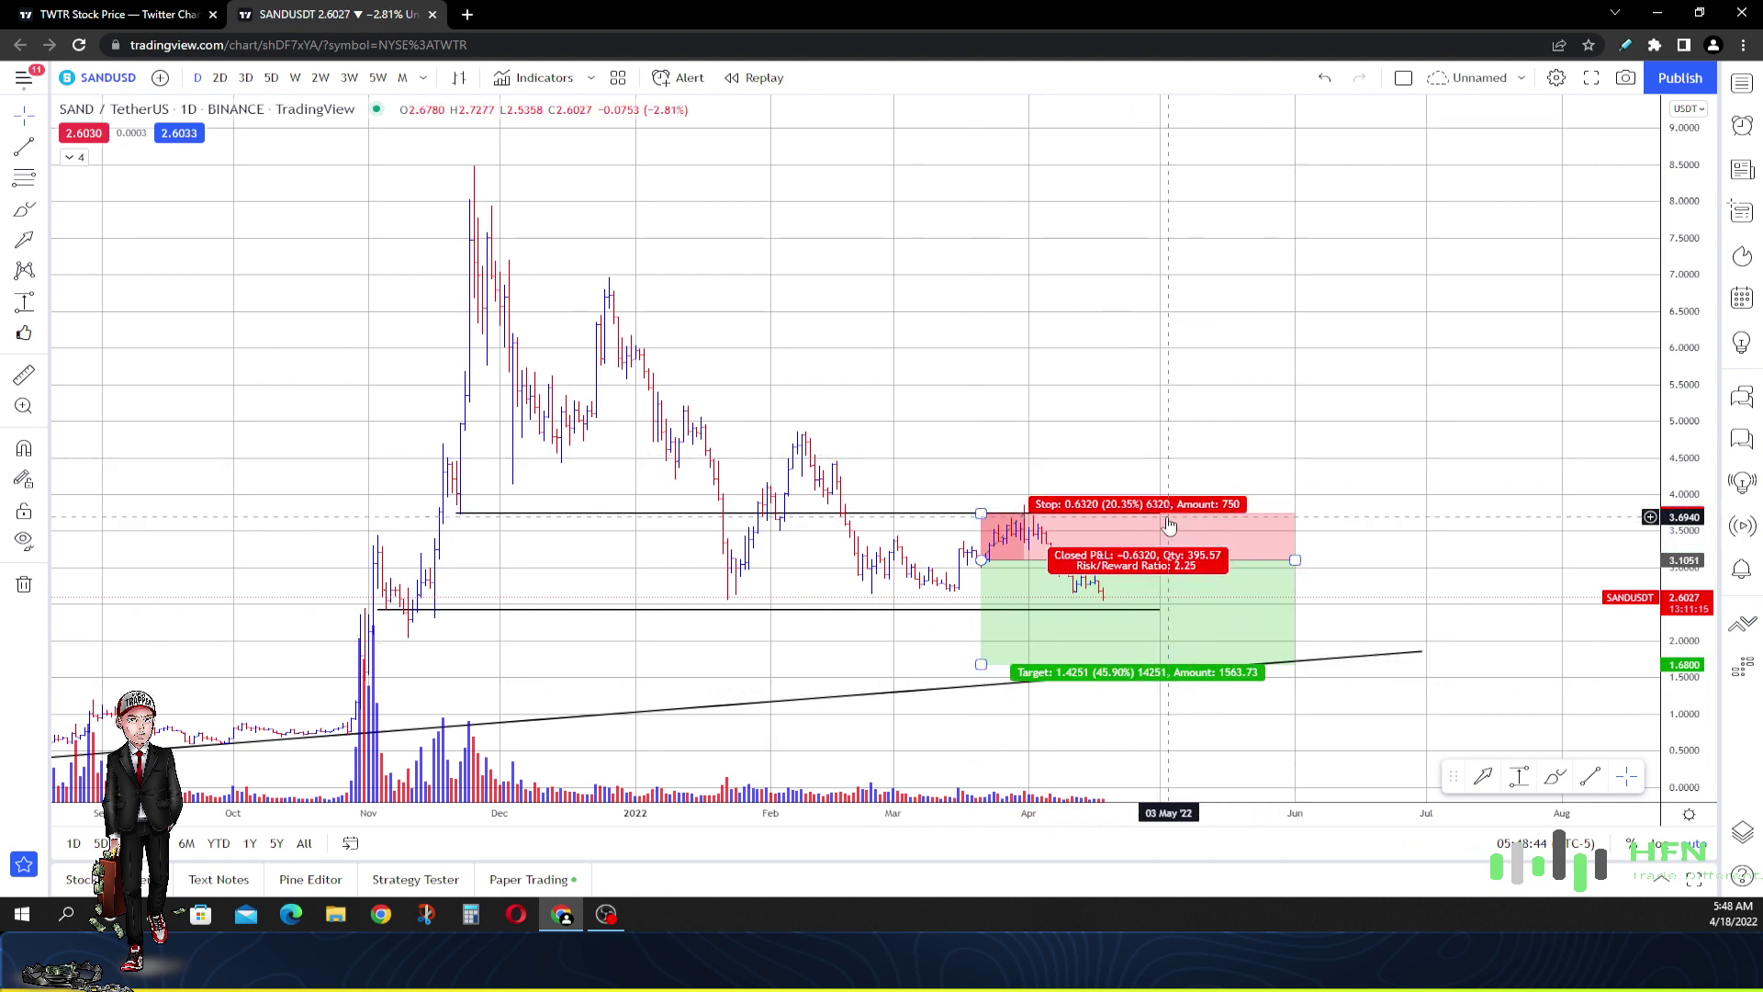
pyautogui.moveTo(1163, 513); pyautogui.dragTo(1276, 514)
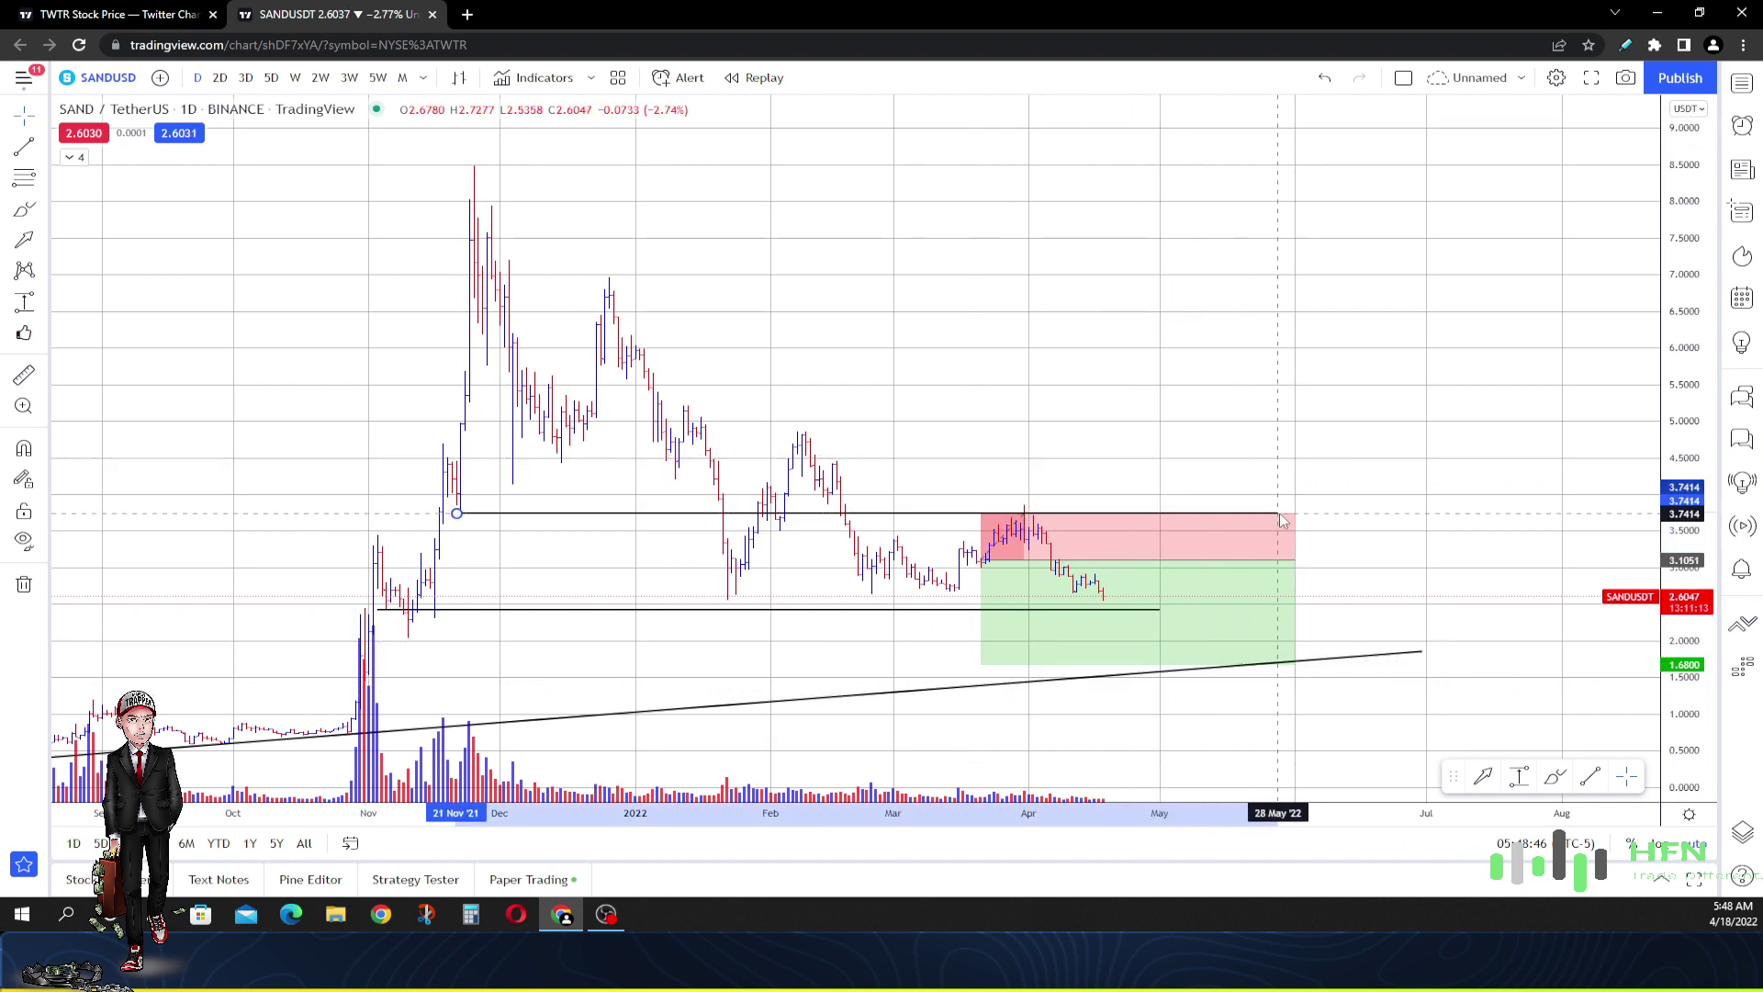
pyautogui.click(1319, 476)
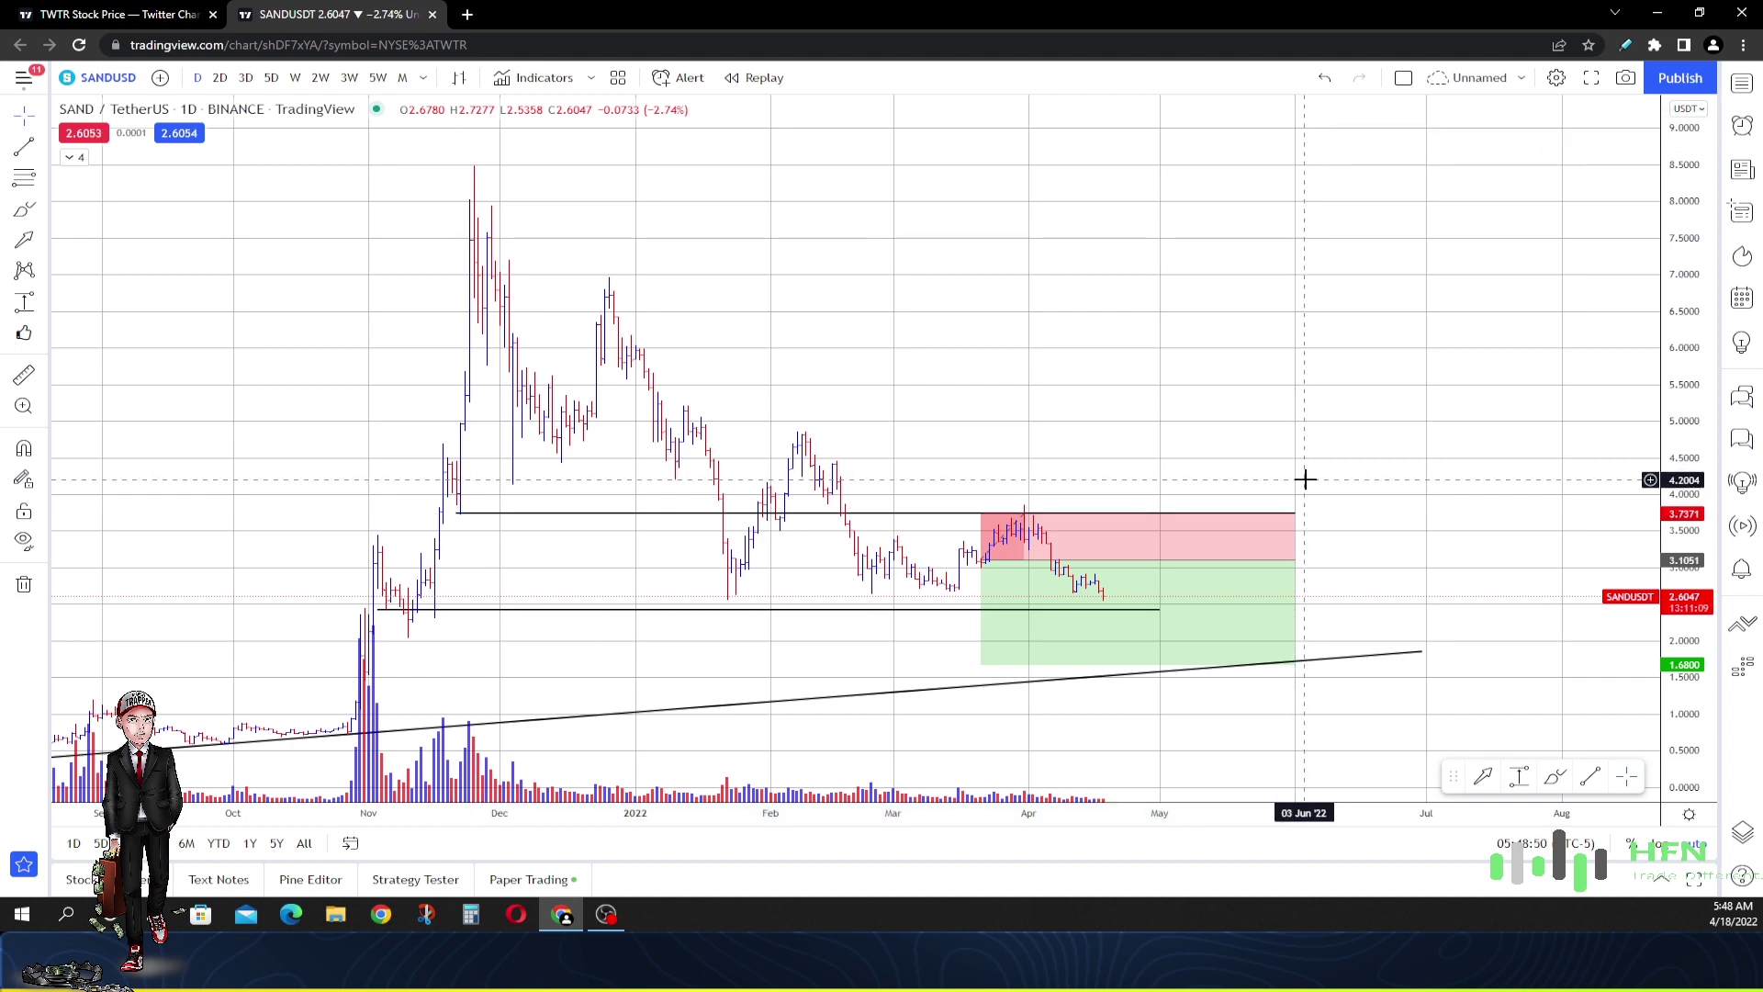
# Step: Shorten the rising trend line to end at 1 June 2022 in line with the short position box, at about 1.64
pyautogui.scroll(-2, 1332, 533)
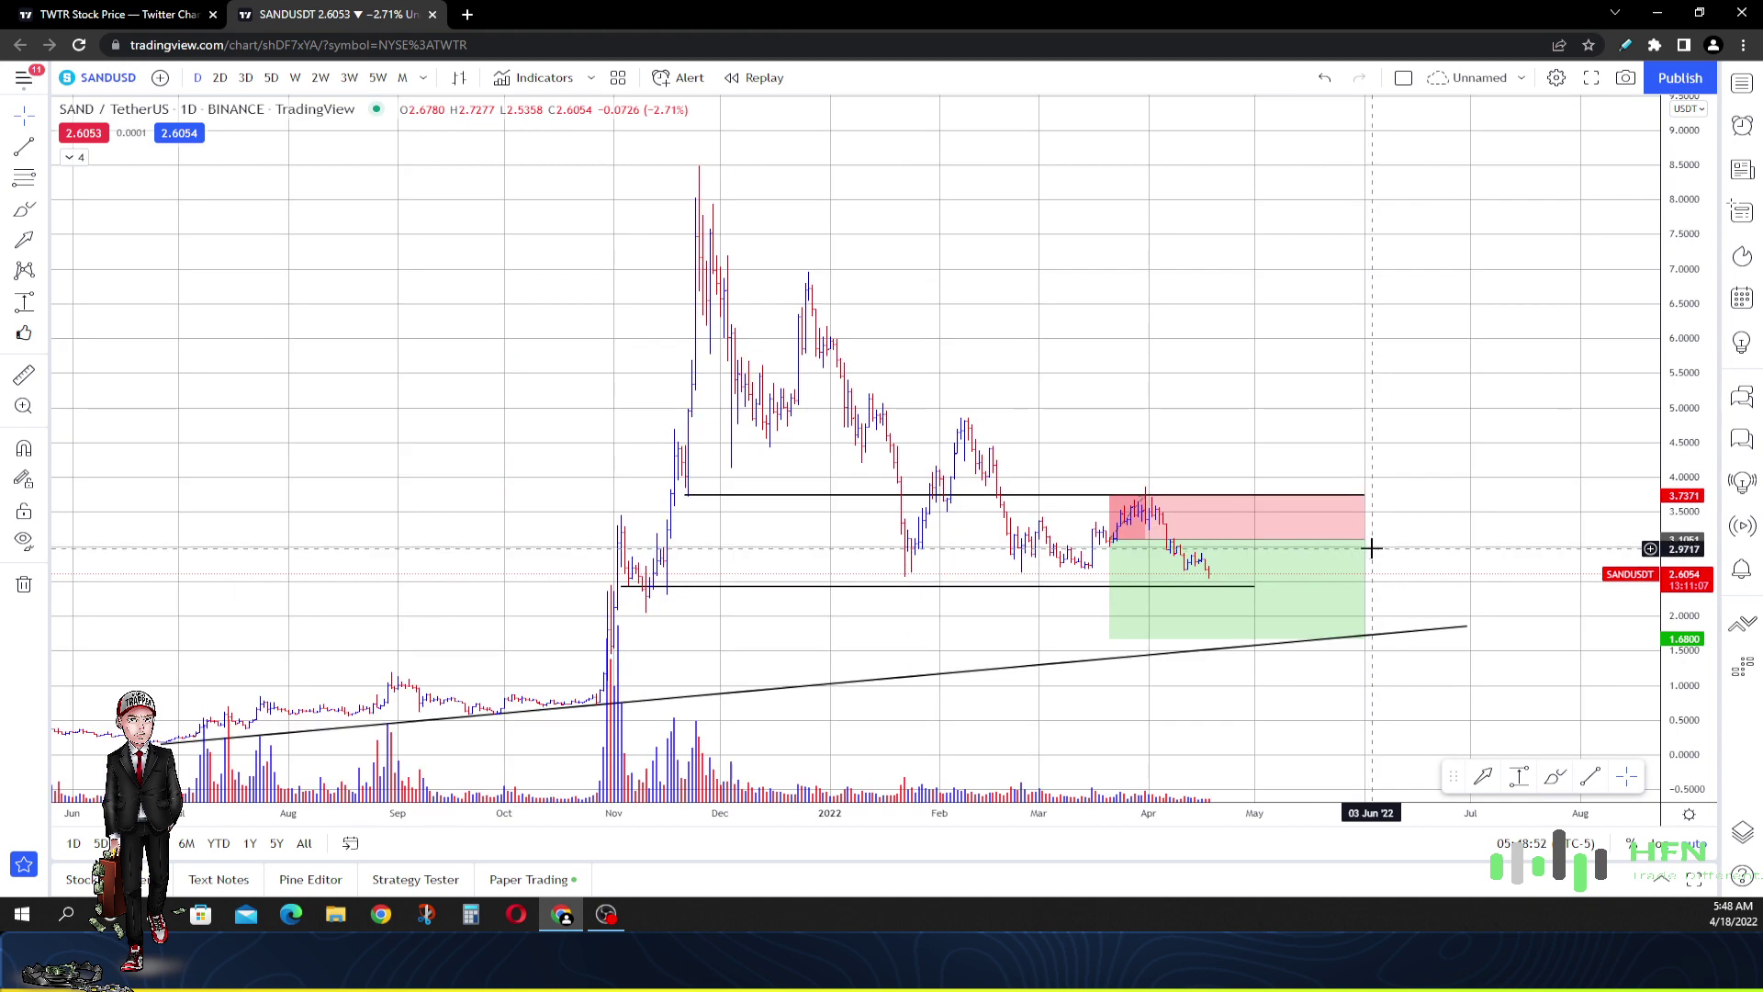
pyautogui.moveTo(1468, 628); pyautogui.dragTo(1366, 644)
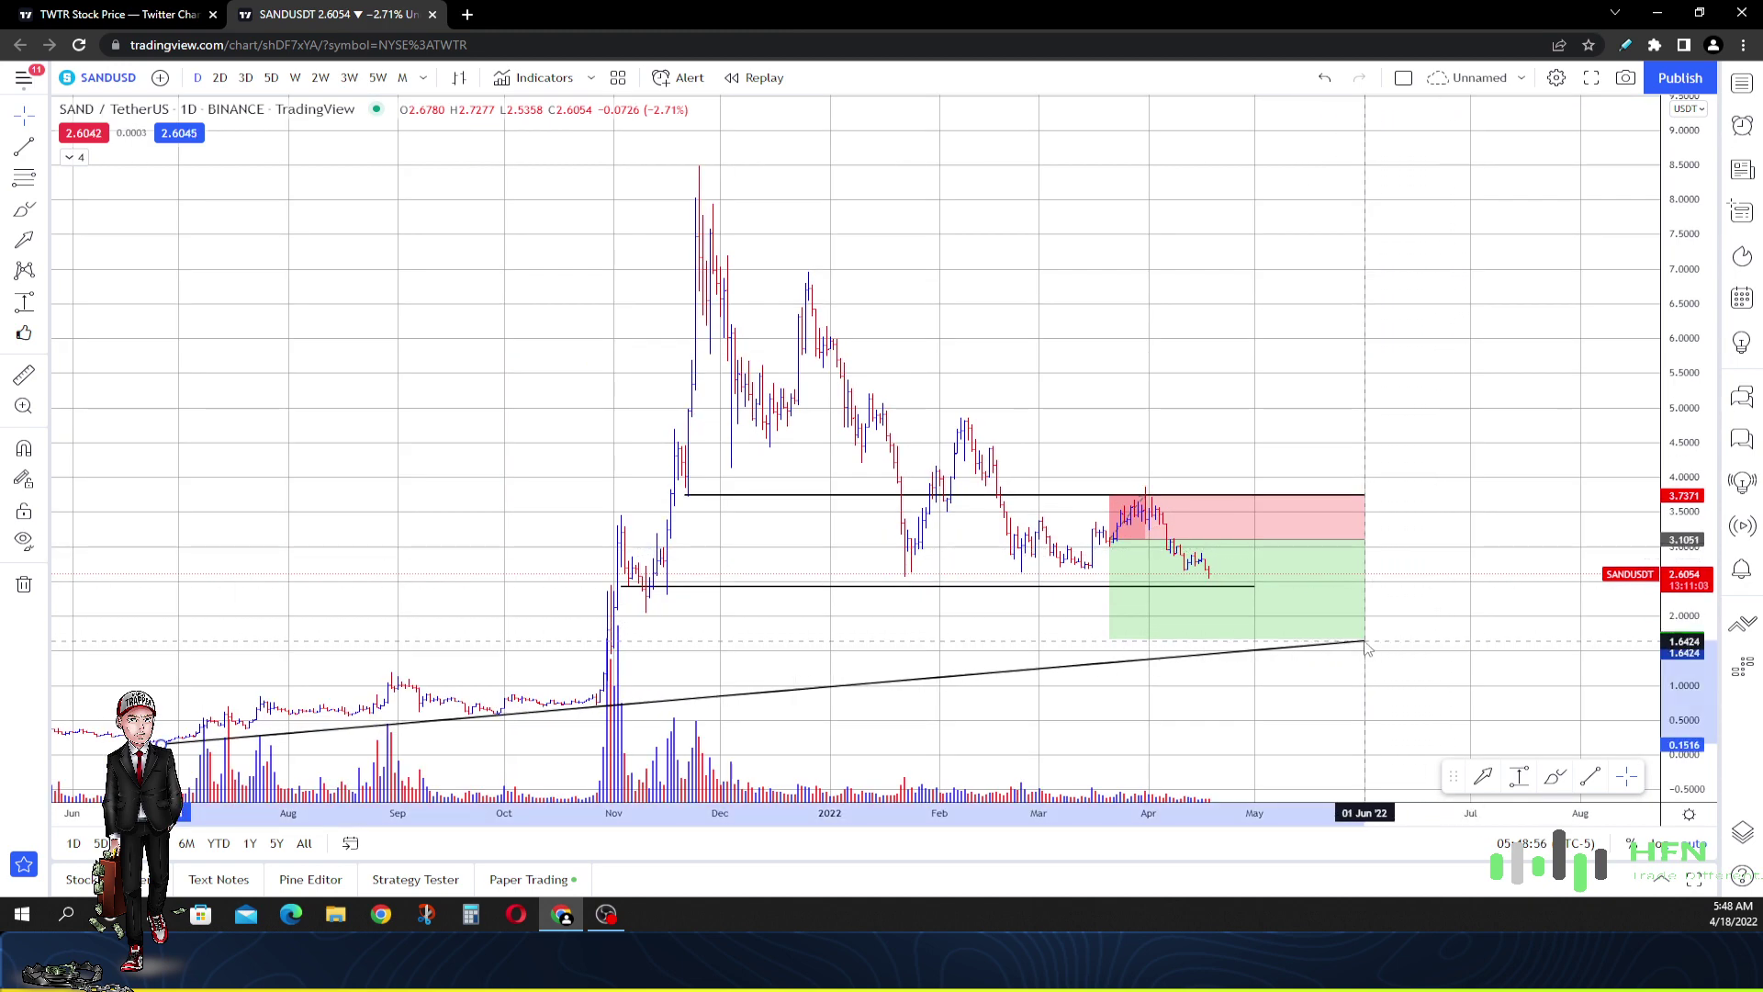
pyautogui.click(1244, 584)
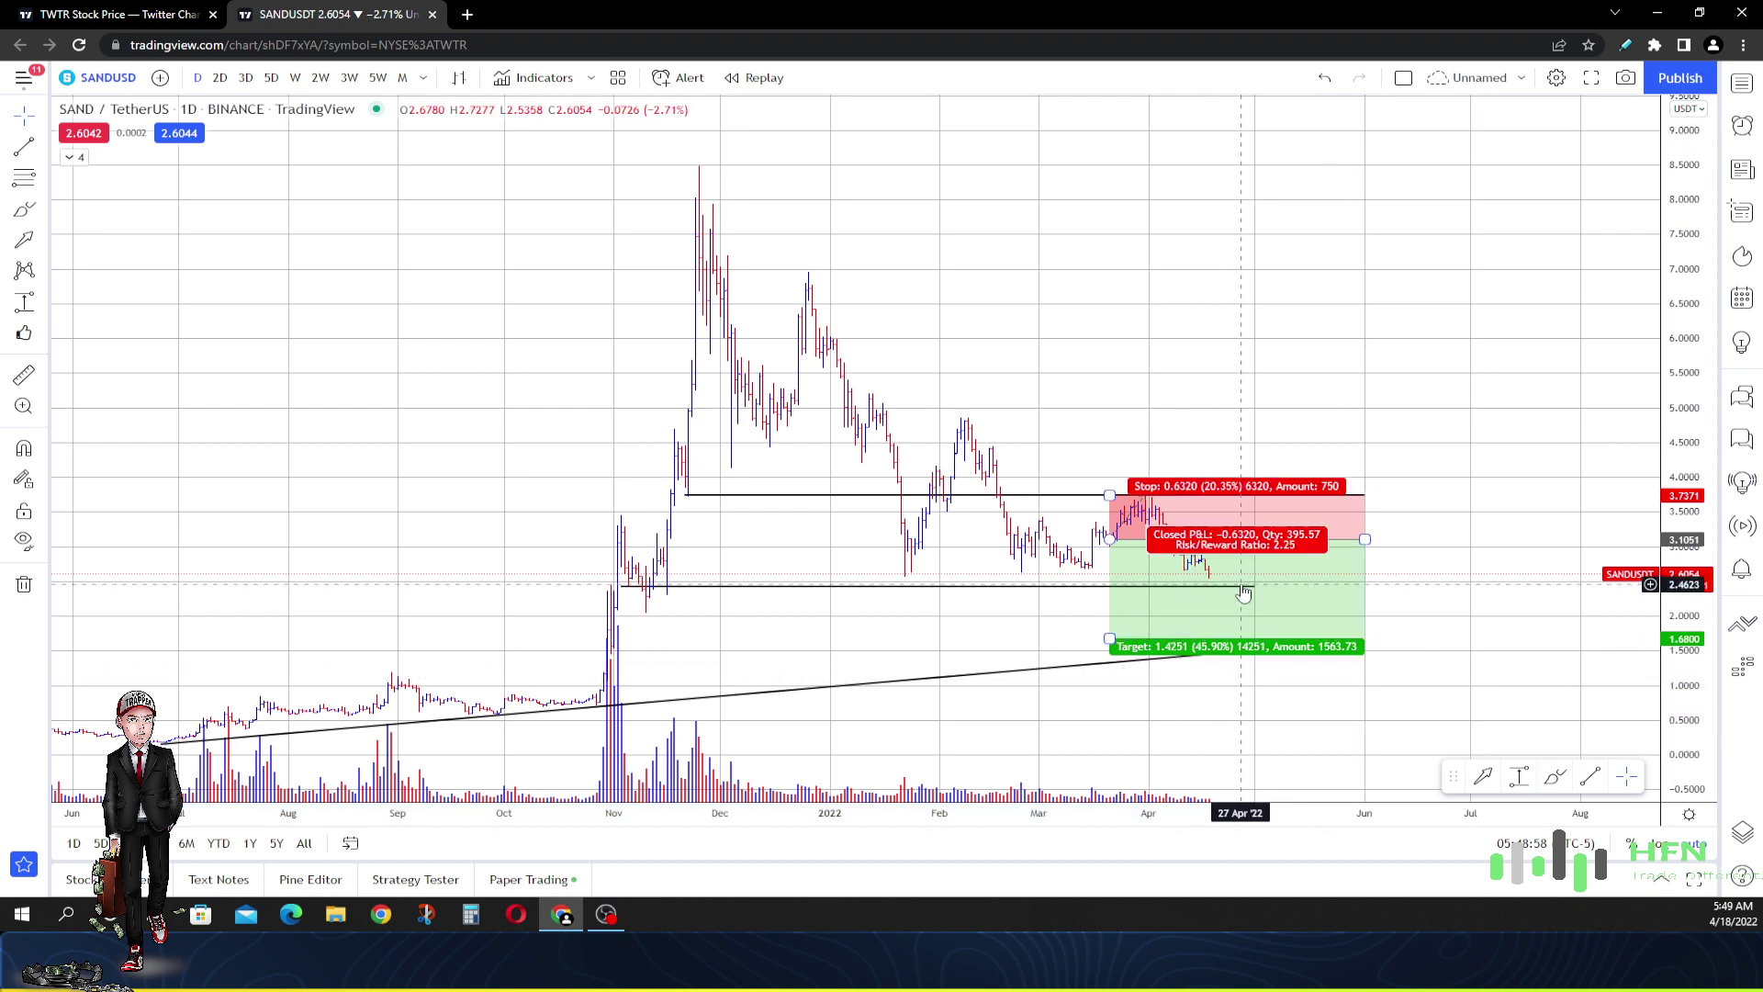
# Step: Delete the upper horizontal line at the stop level and the lower horizontal line near 2.44, keeping the rising trend line
pyautogui.click(1057, 542)
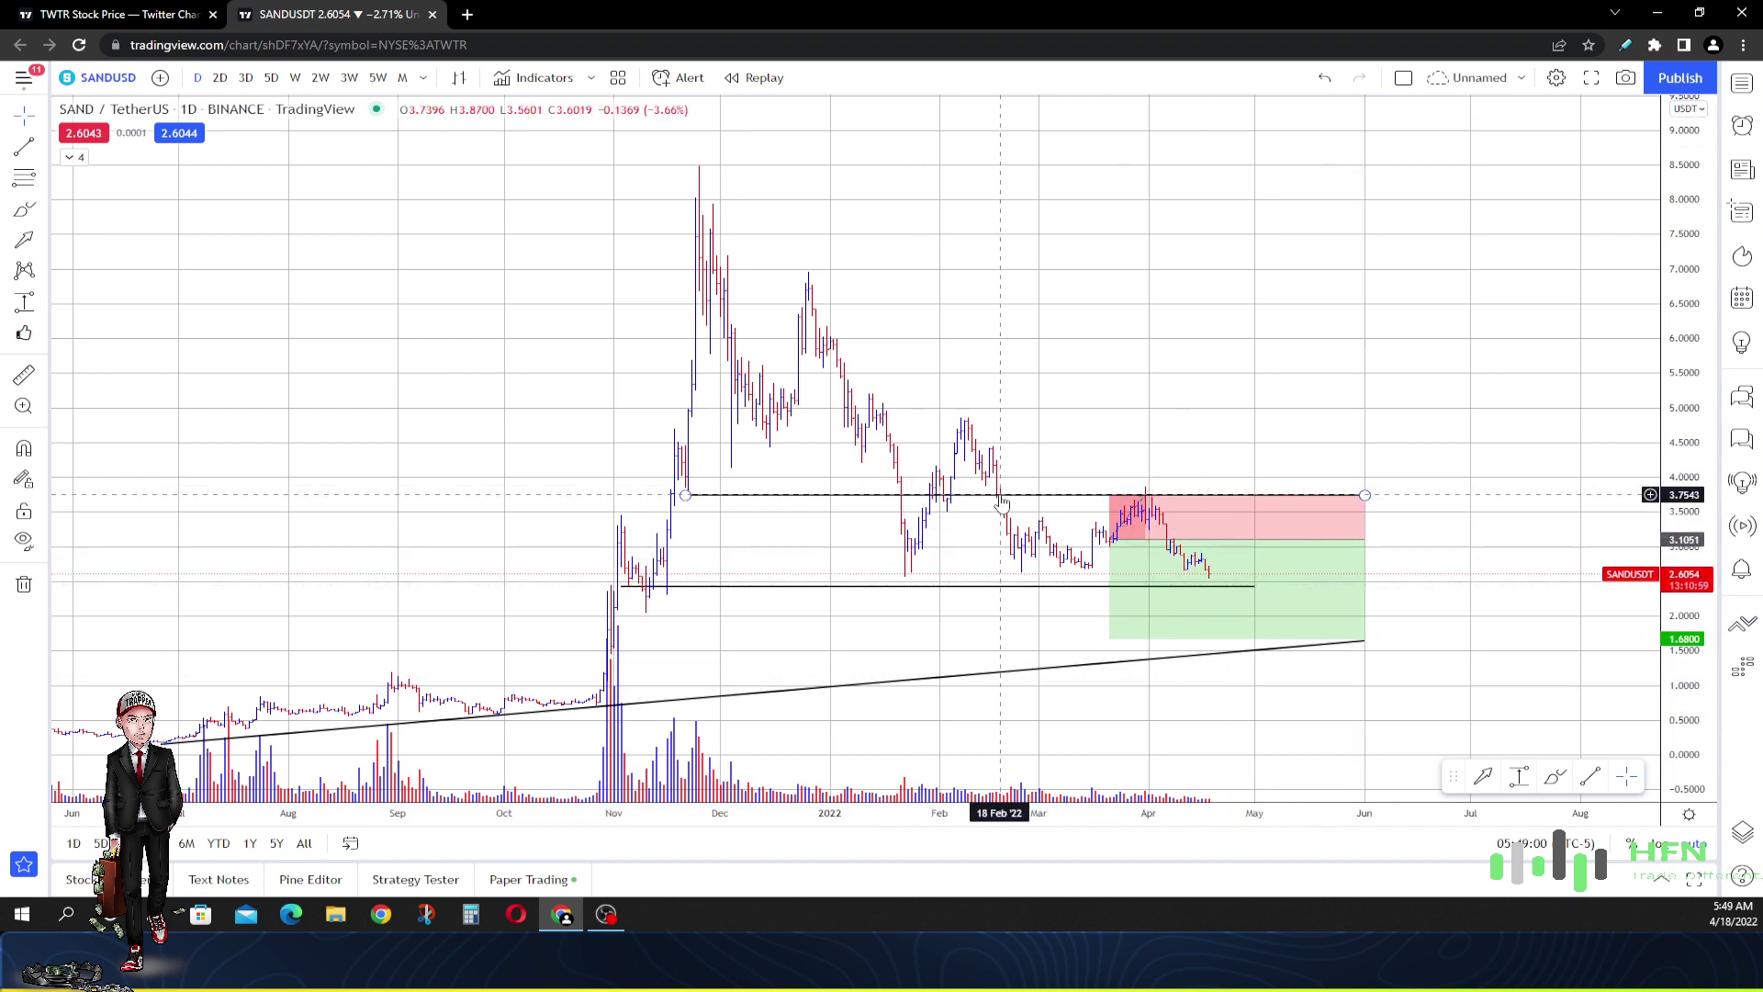
pyautogui.click(1006, 497)
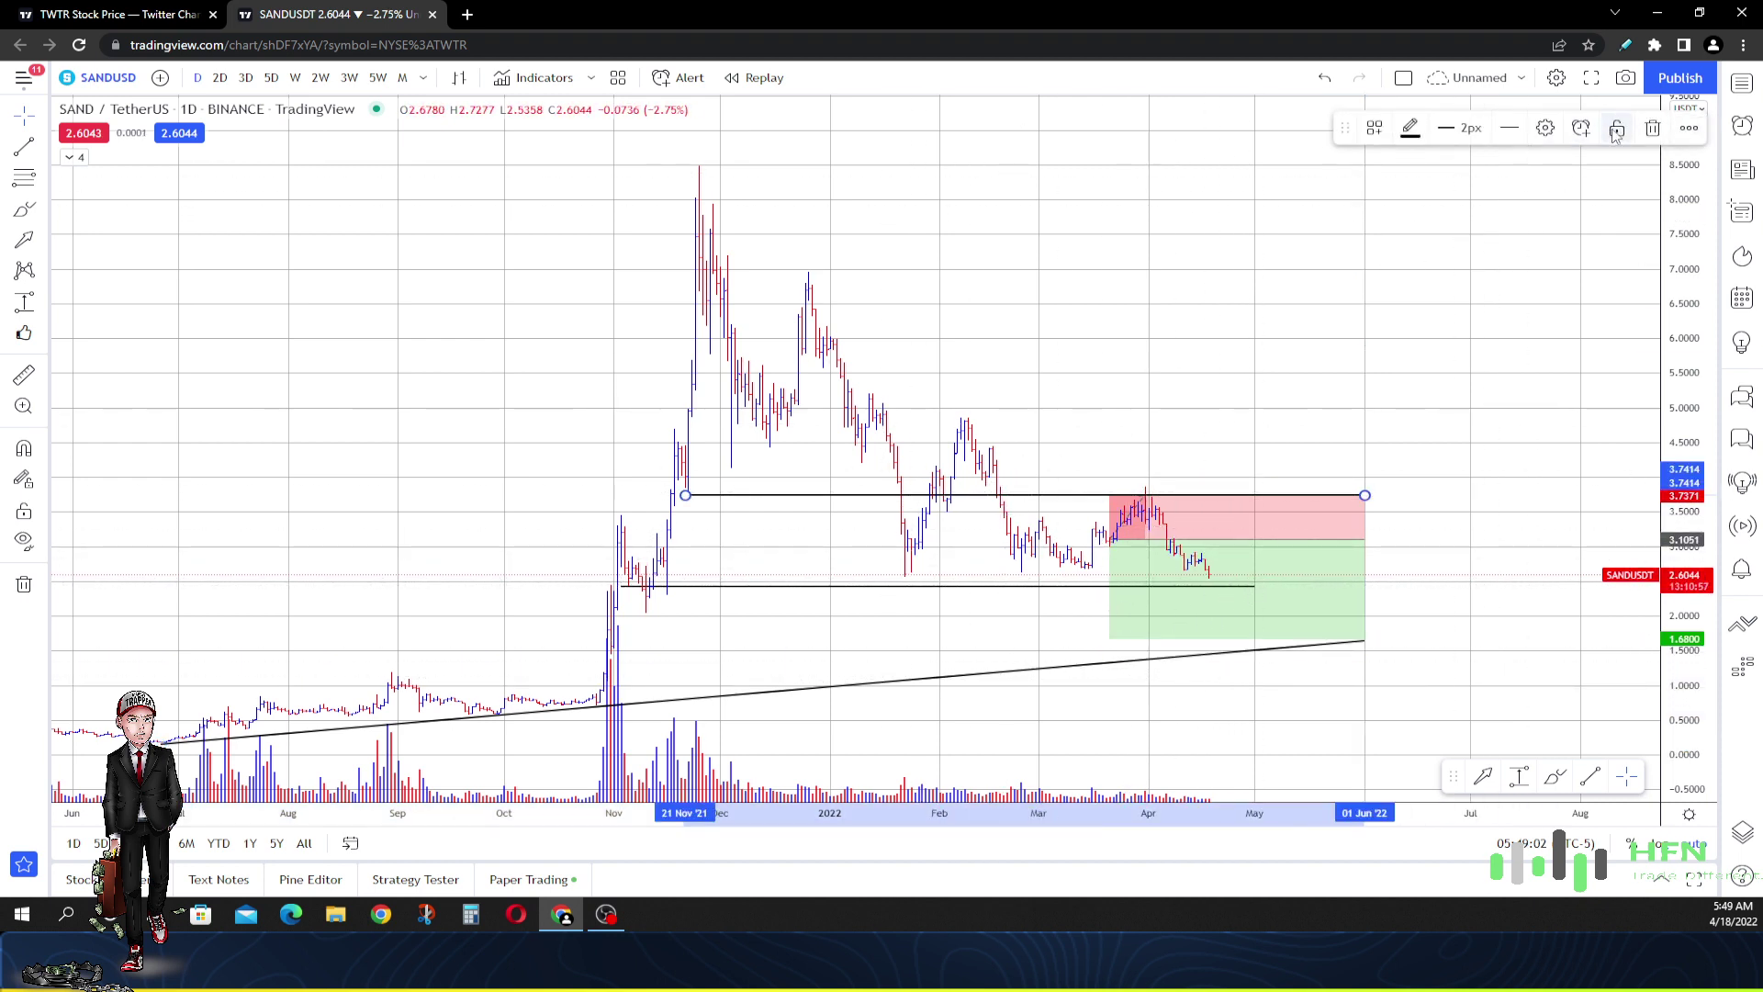
pyautogui.click(1650, 131)
pyautogui.click(1032, 587)
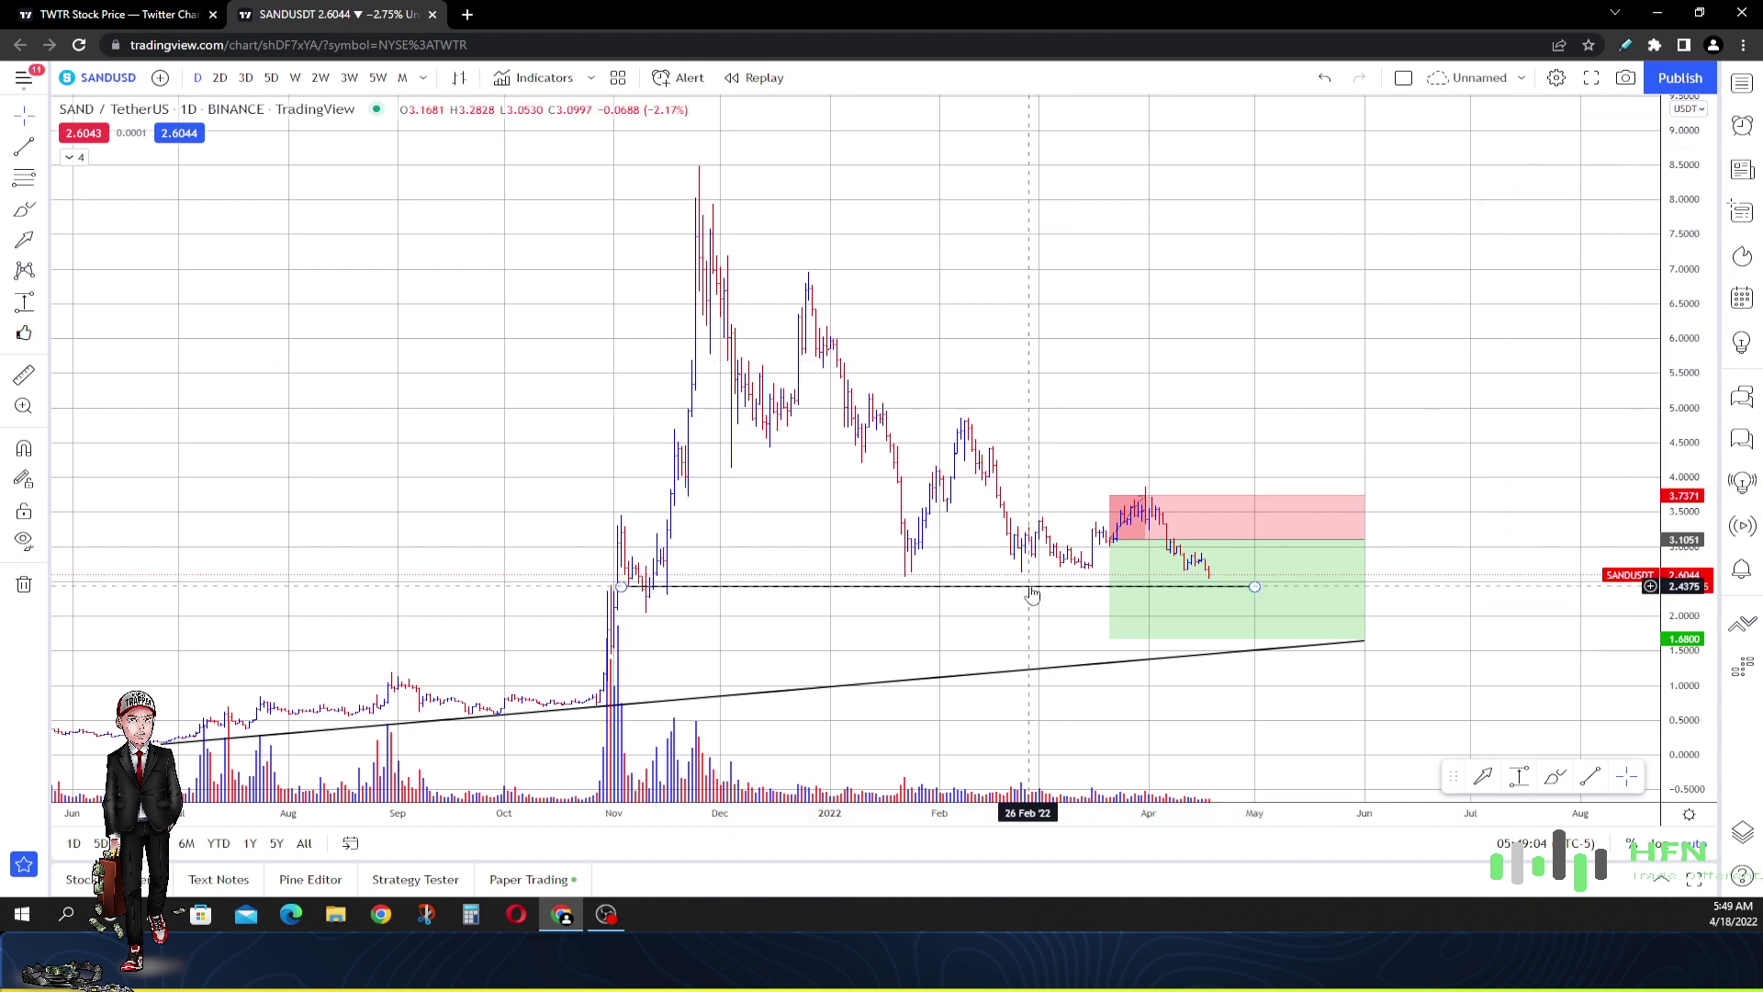
pyautogui.click(1650, 129)
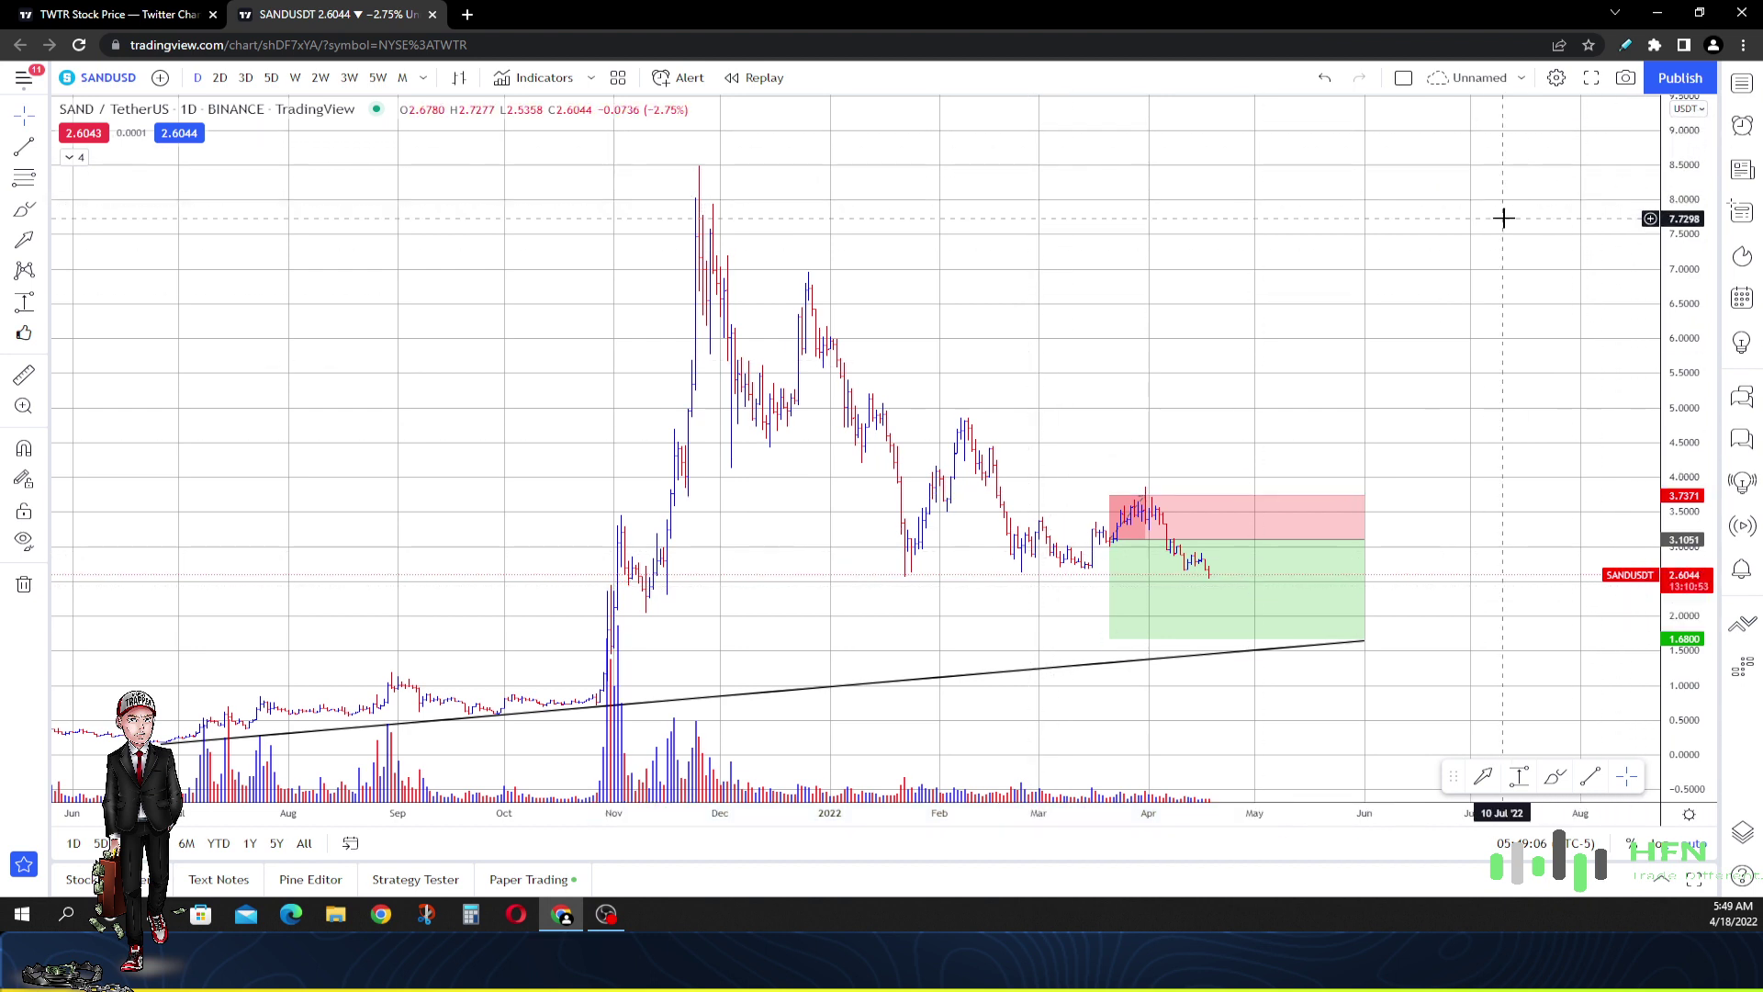
pyautogui.scroll(-1, 1224, 401)
pyautogui.click(1211, 660)
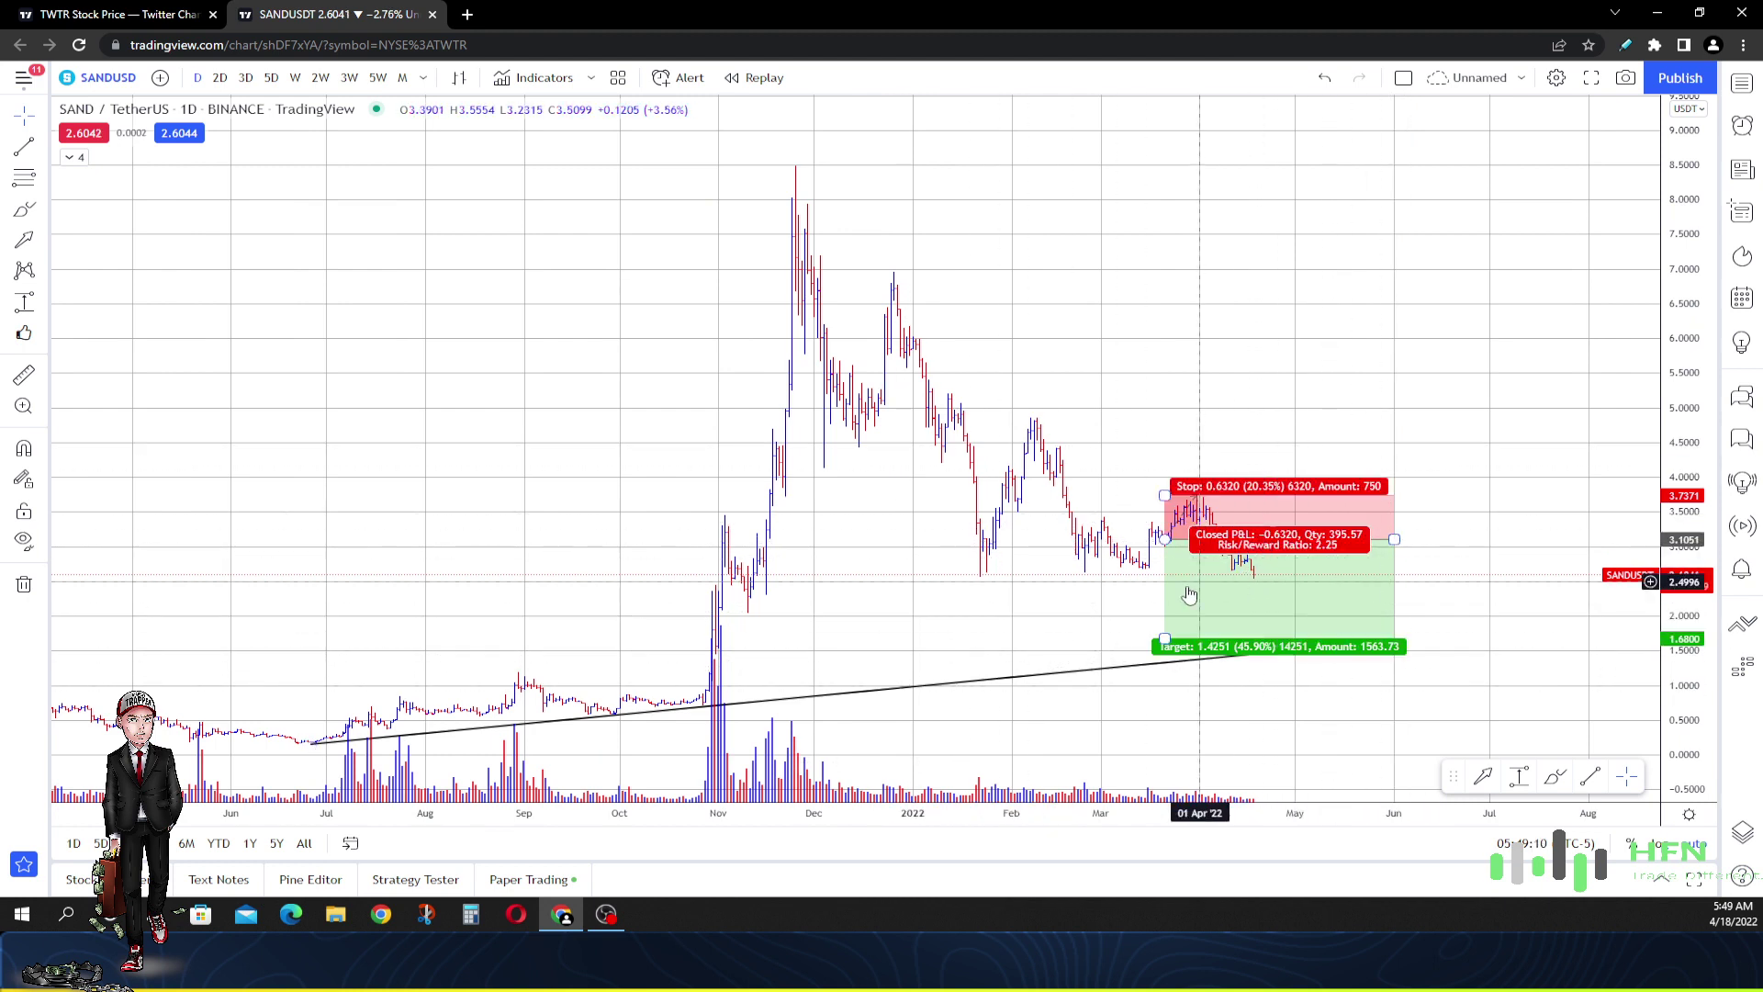
pyautogui.click(1045, 555)
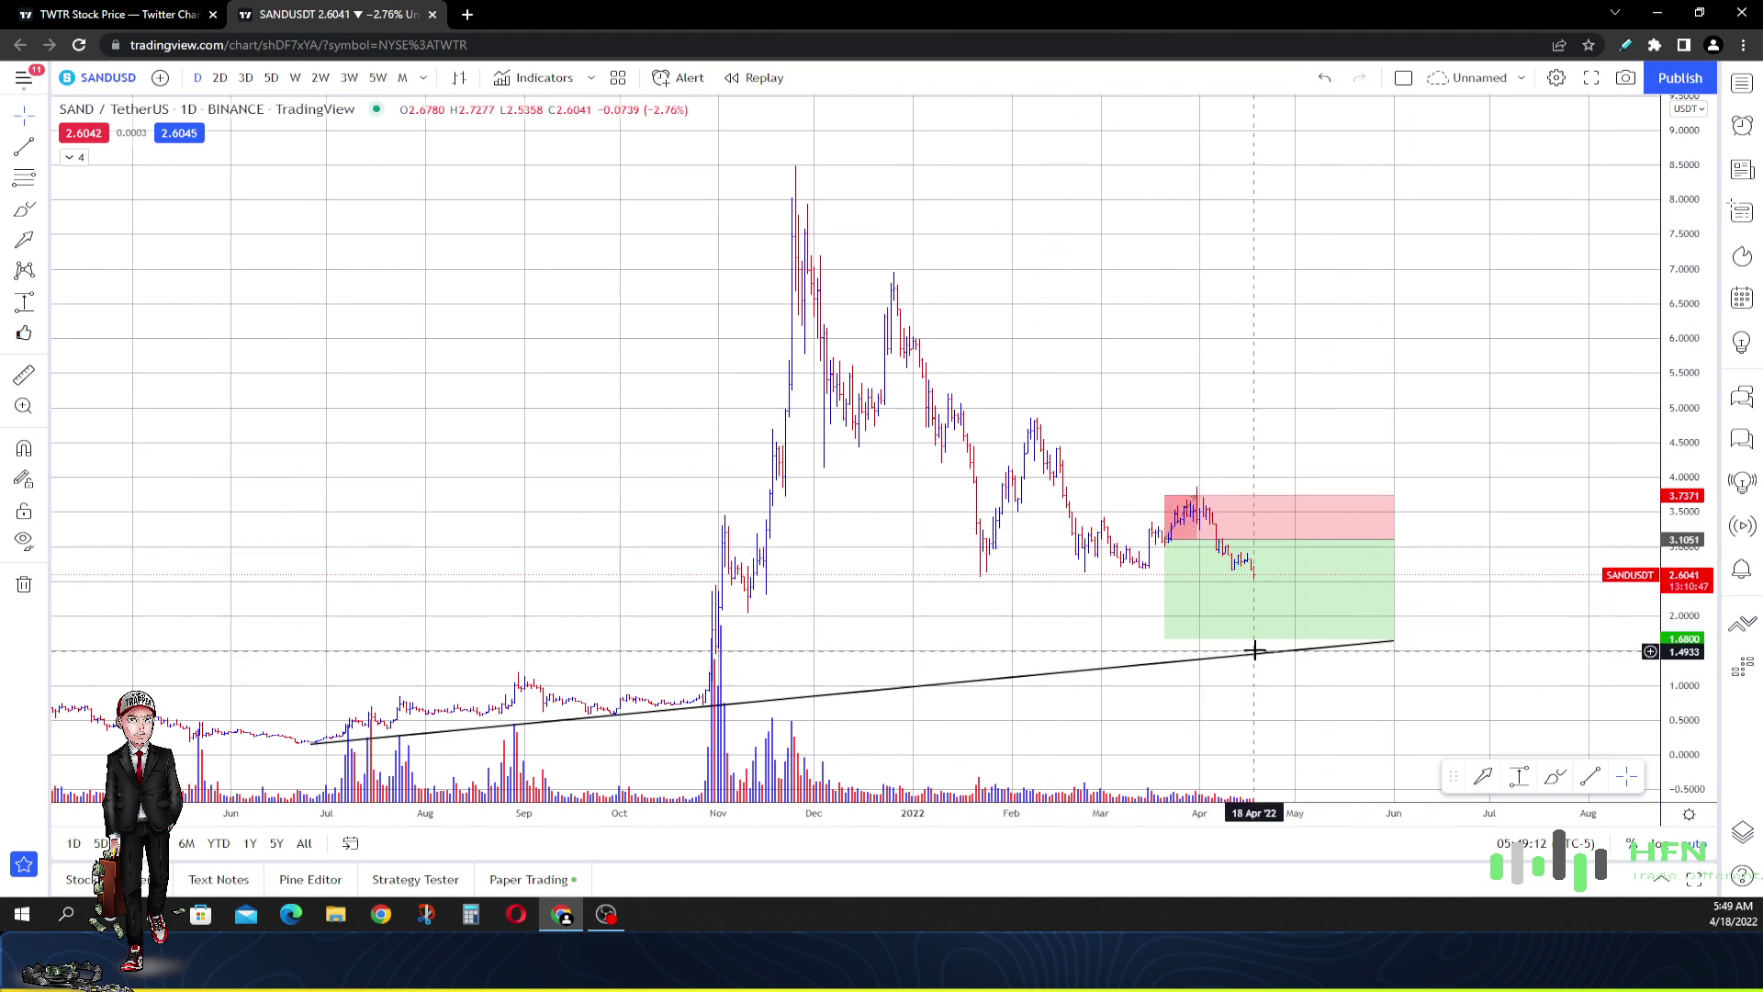